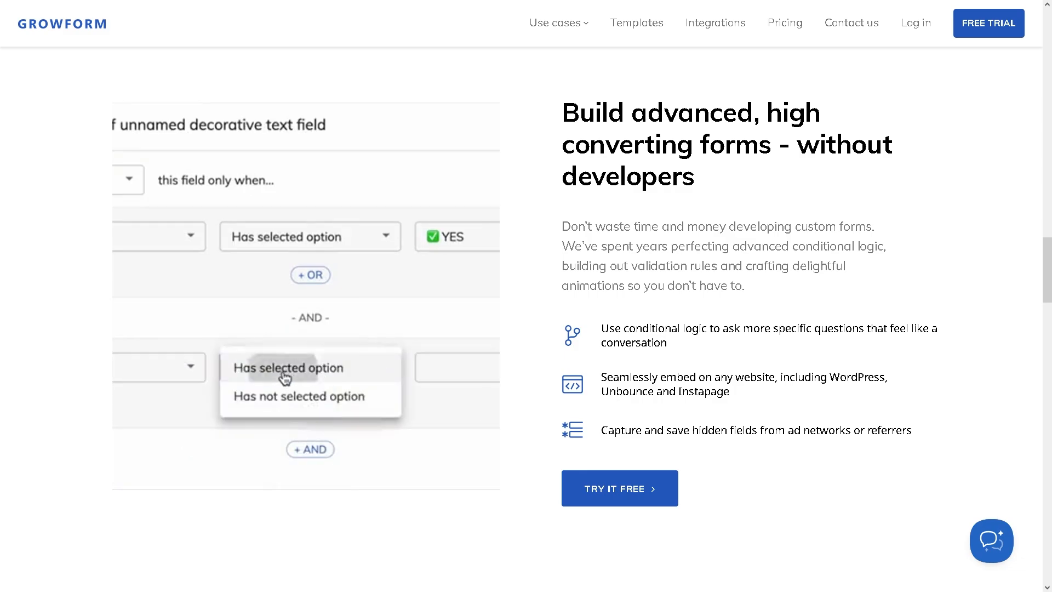
Compare the yearly Basic, Professional, Scale and Custom pricing plans and start the Basic plan's 14-day free trial
scroll(526, 296, down, 10)
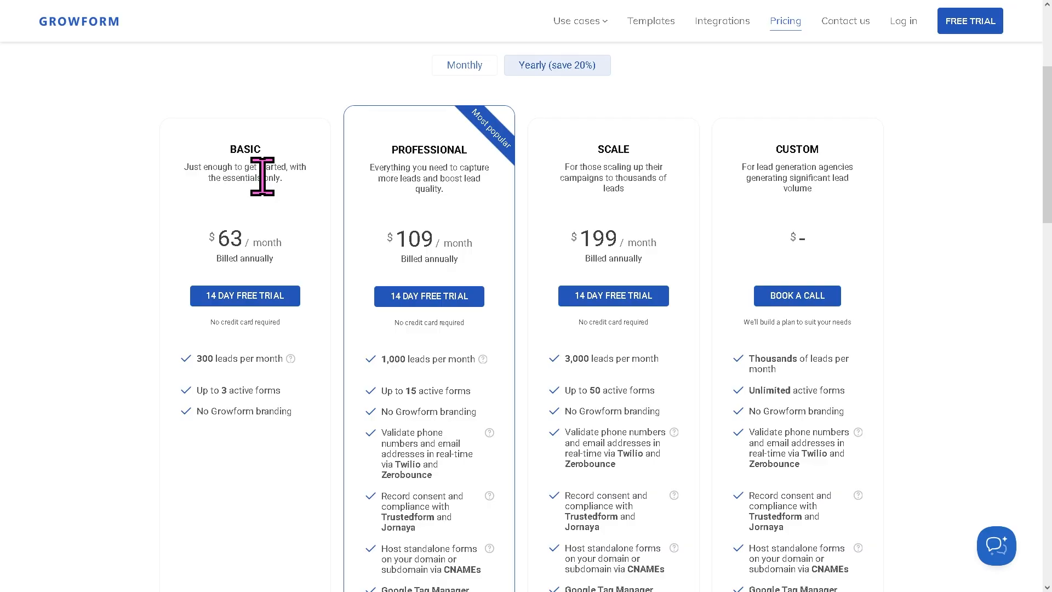
drag(225, 148, 266, 151)
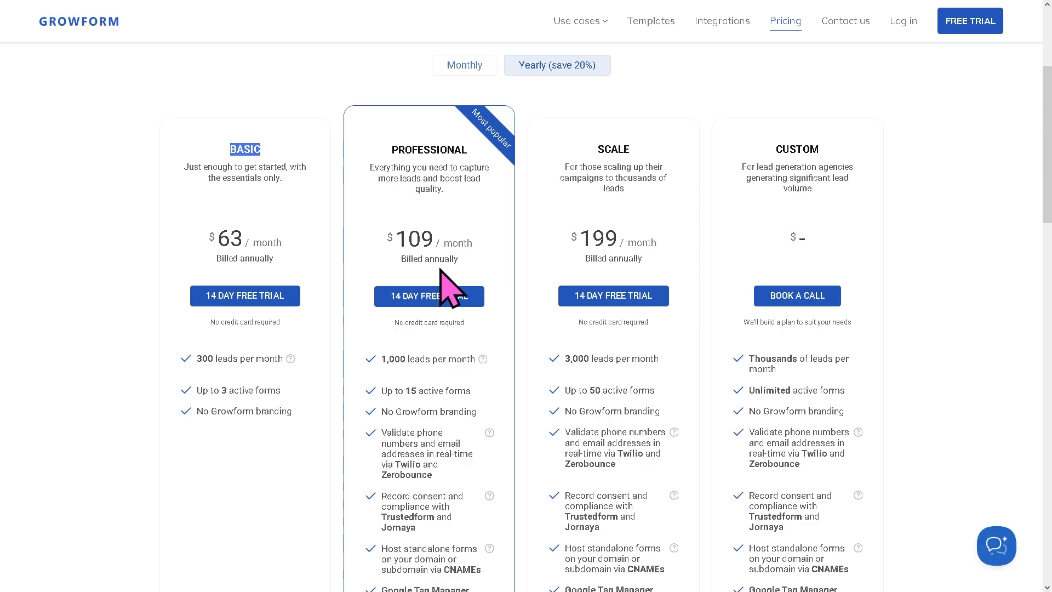
drag(465, 107, 498, 132)
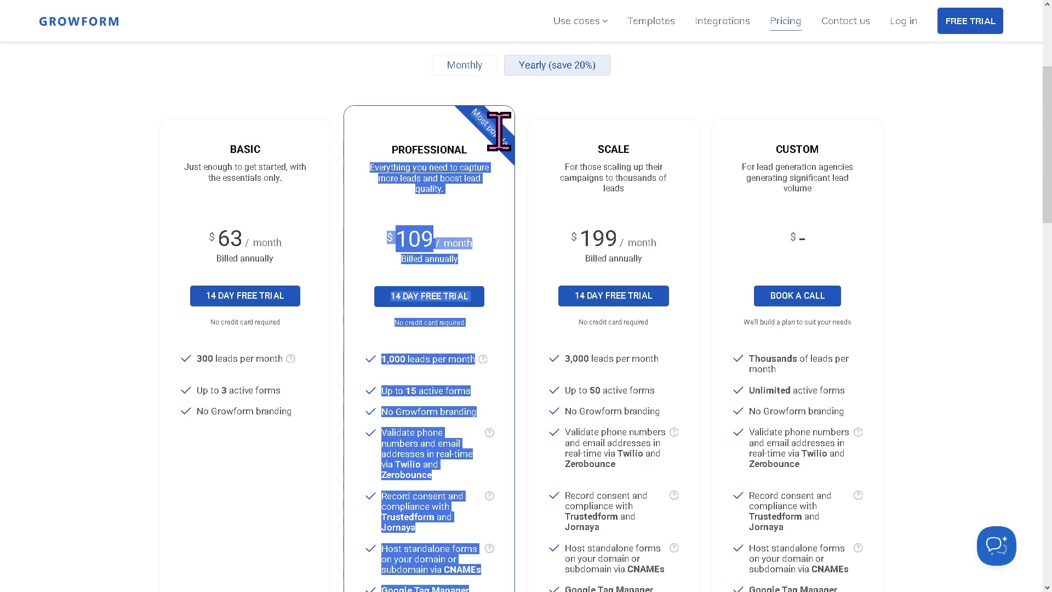
click(597, 117)
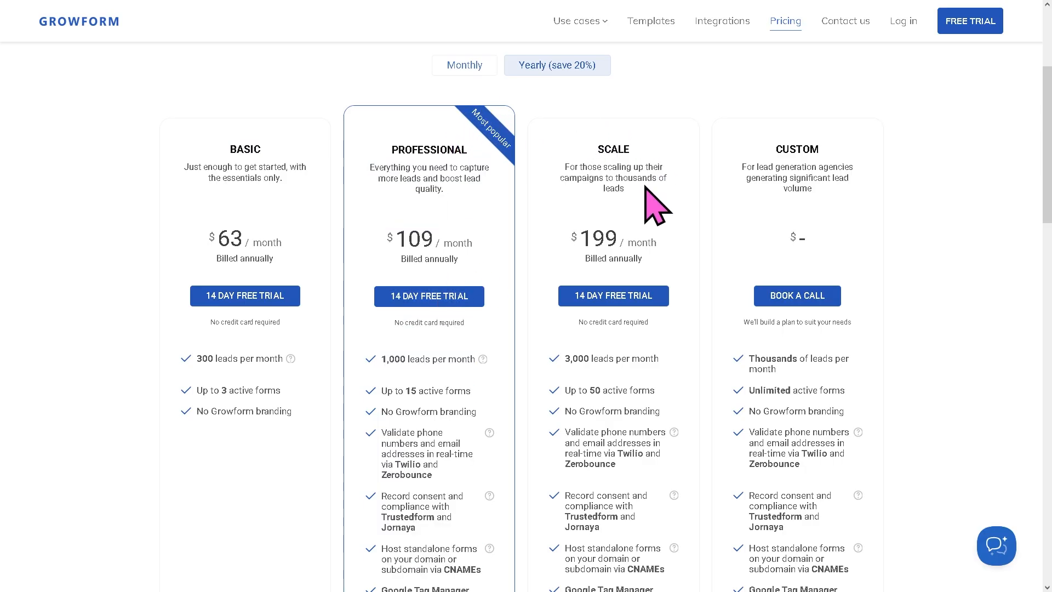
double_click(603, 149)
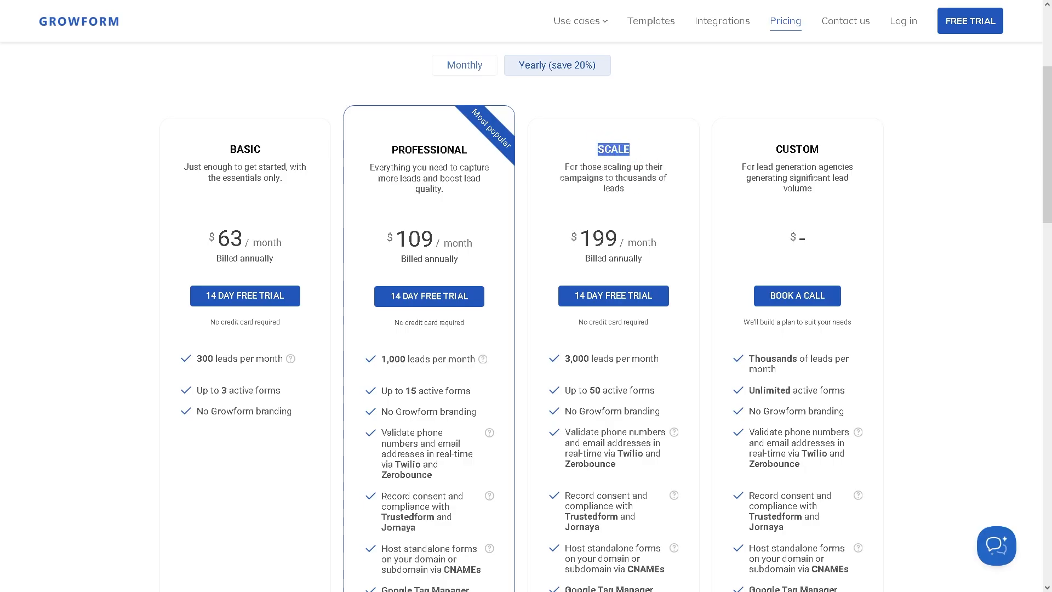
double_click(784, 151)
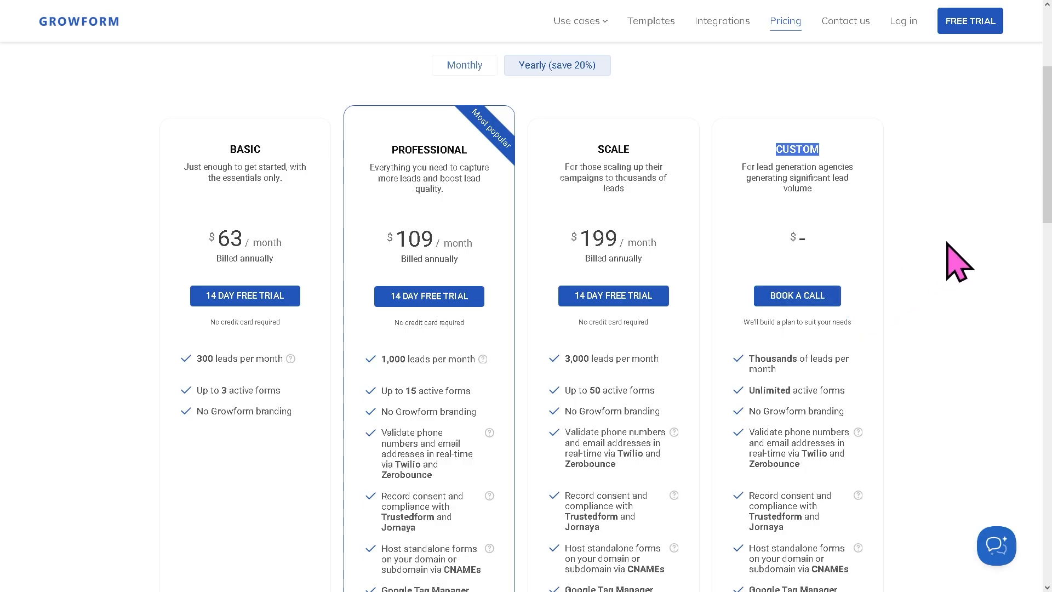
click(935, 217)
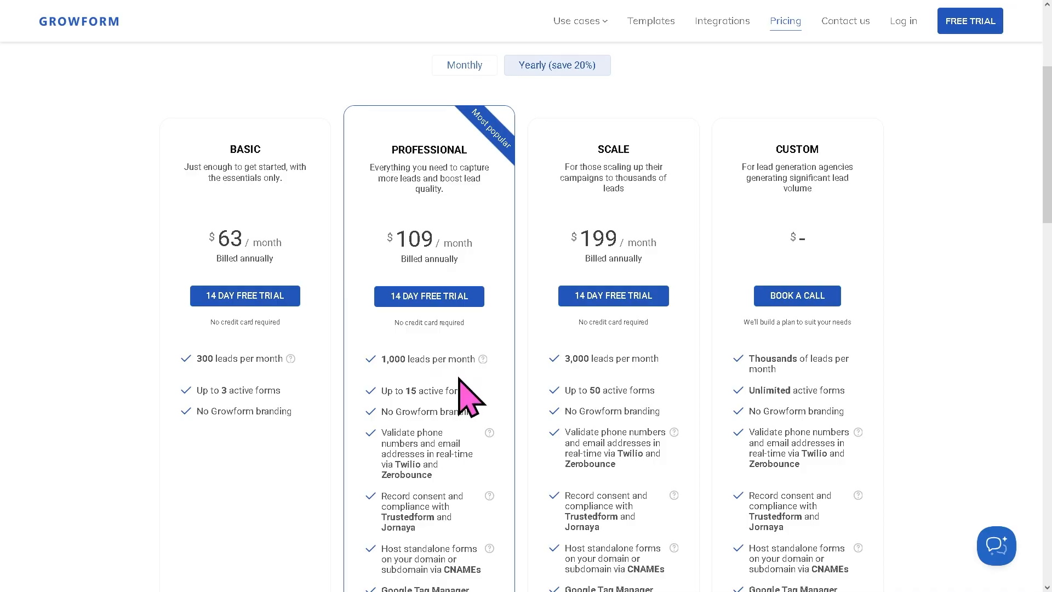
click(277, 299)
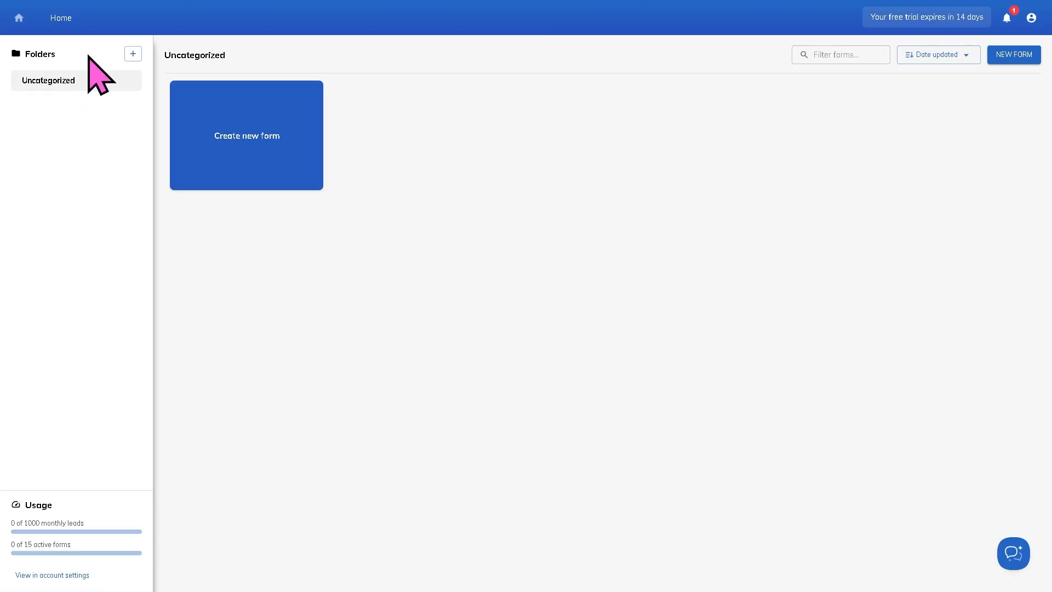
Create a new folder named "Growform Full Beginner's Tutorial"
click(133, 54)
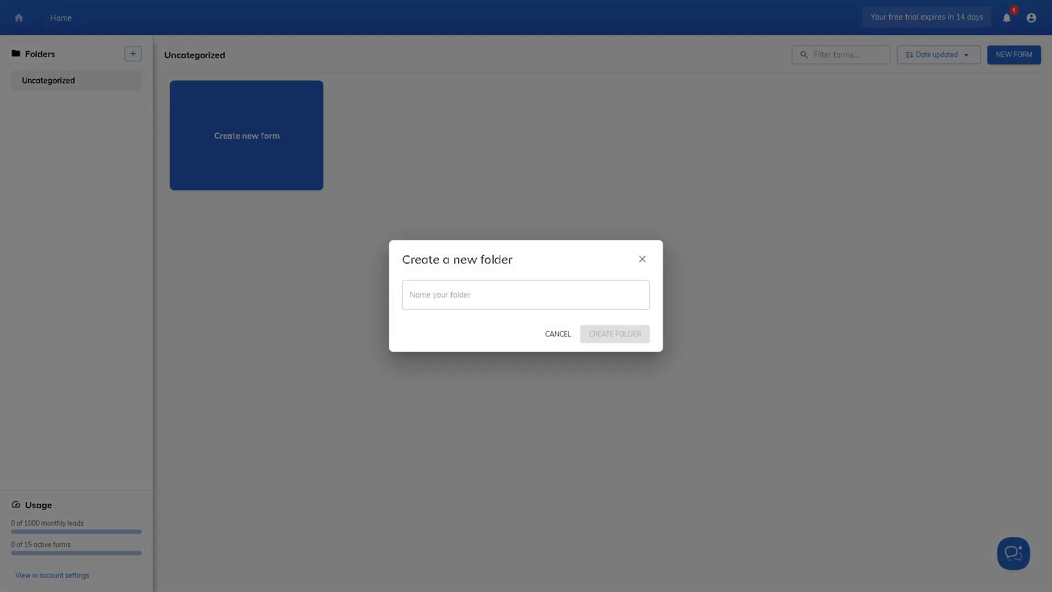
click(492, 295)
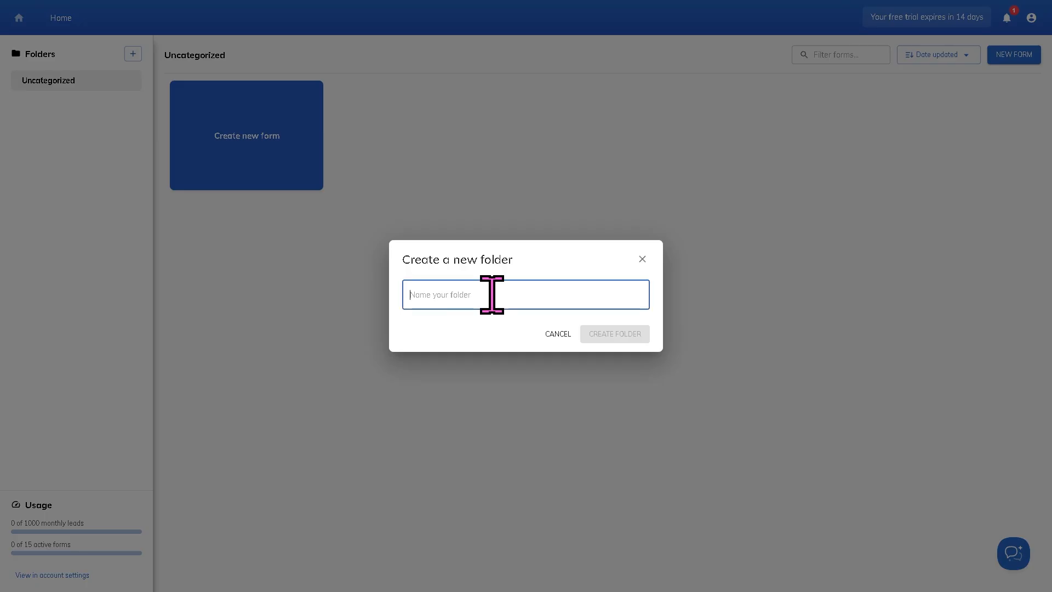
text(Growform Full Beginner's Tutorial)
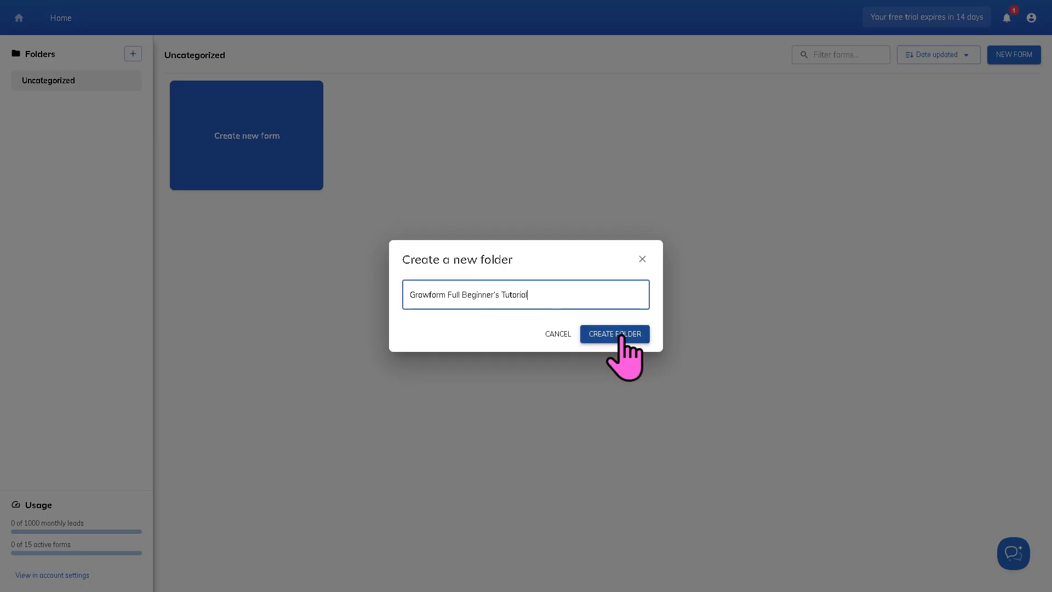
click(622, 336)
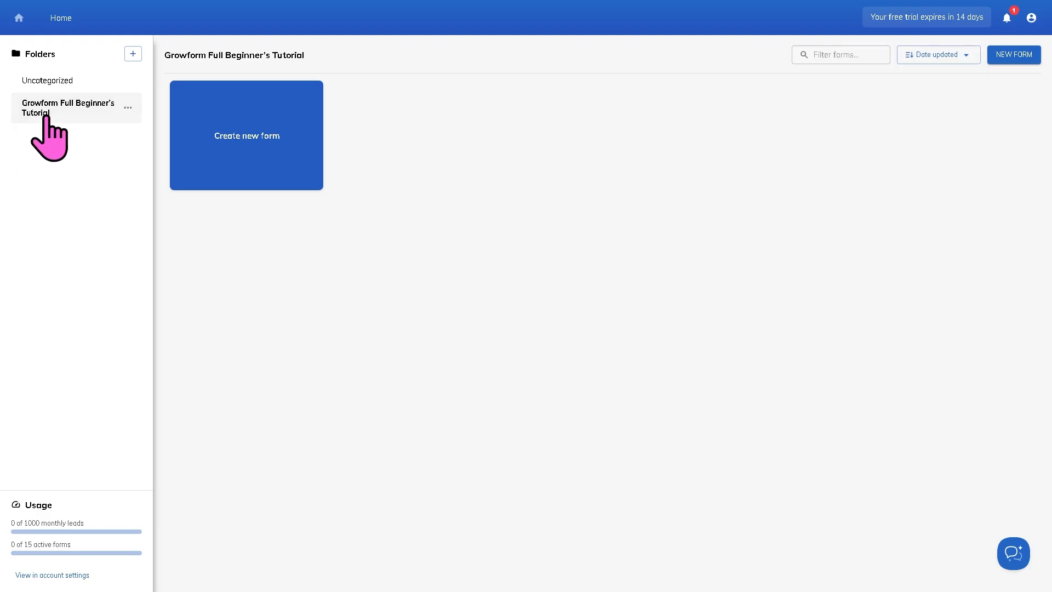
Create a form in the Uncategorized folder from the B2B / SaaS template, named "Growform Full Beginner's Tutorial"
click(62, 82)
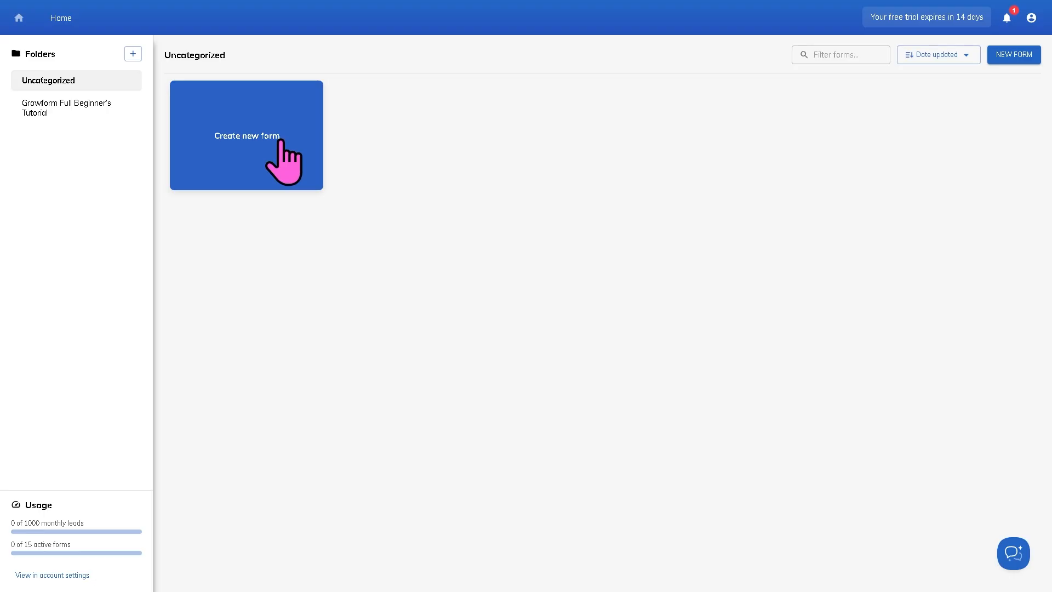
click(253, 136)
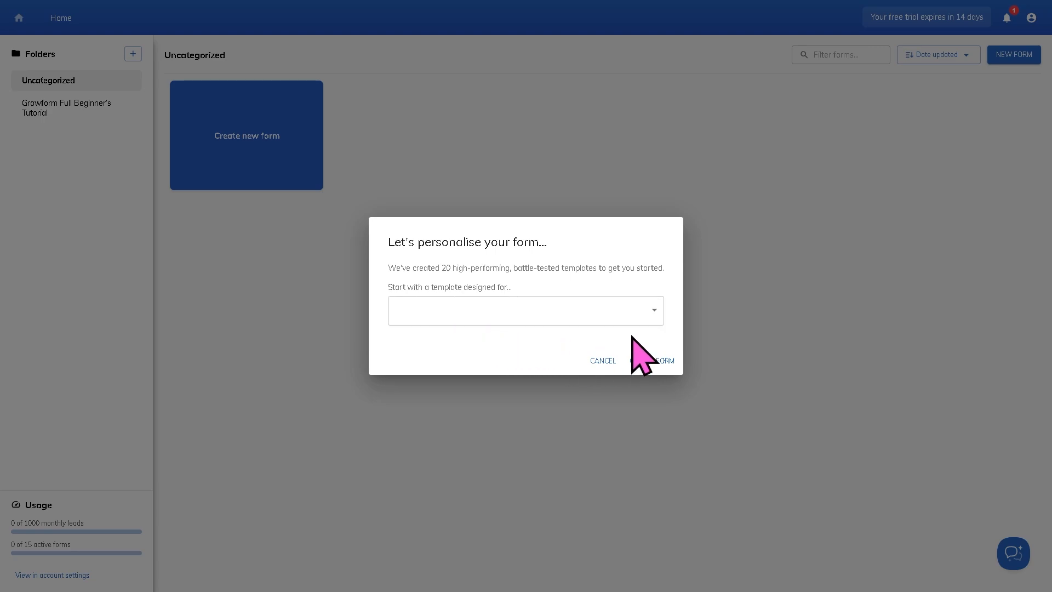
click(652, 317)
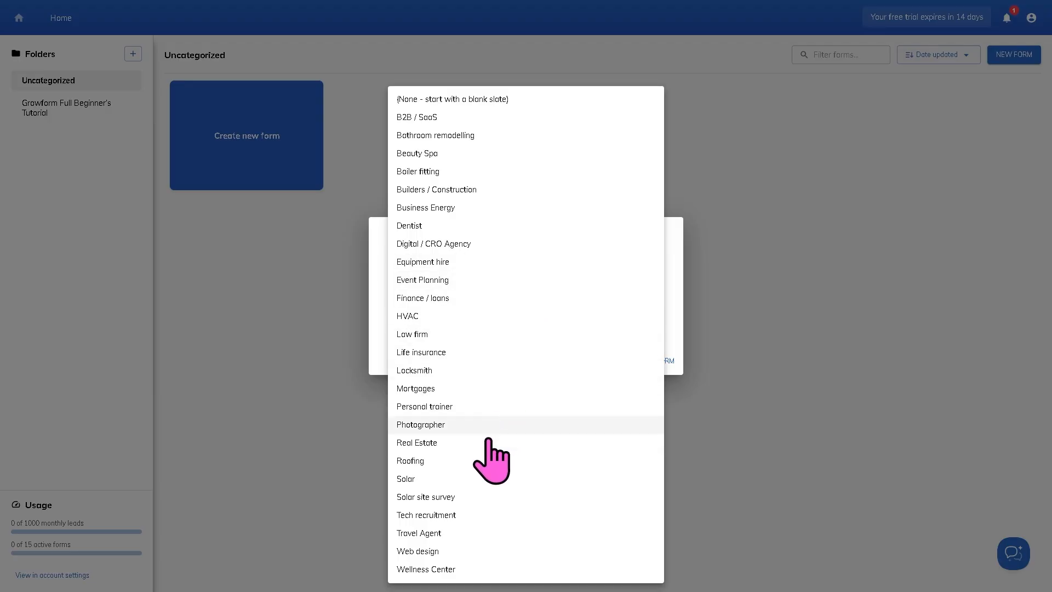
click(432, 121)
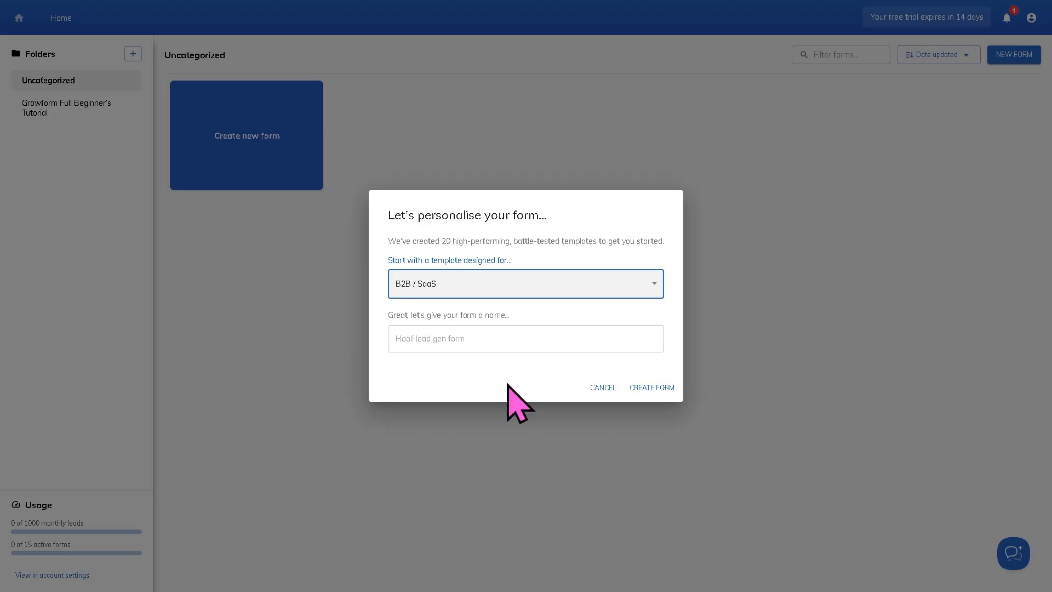
click(577, 340)
text(Growform Full Beginner's Tutorial)
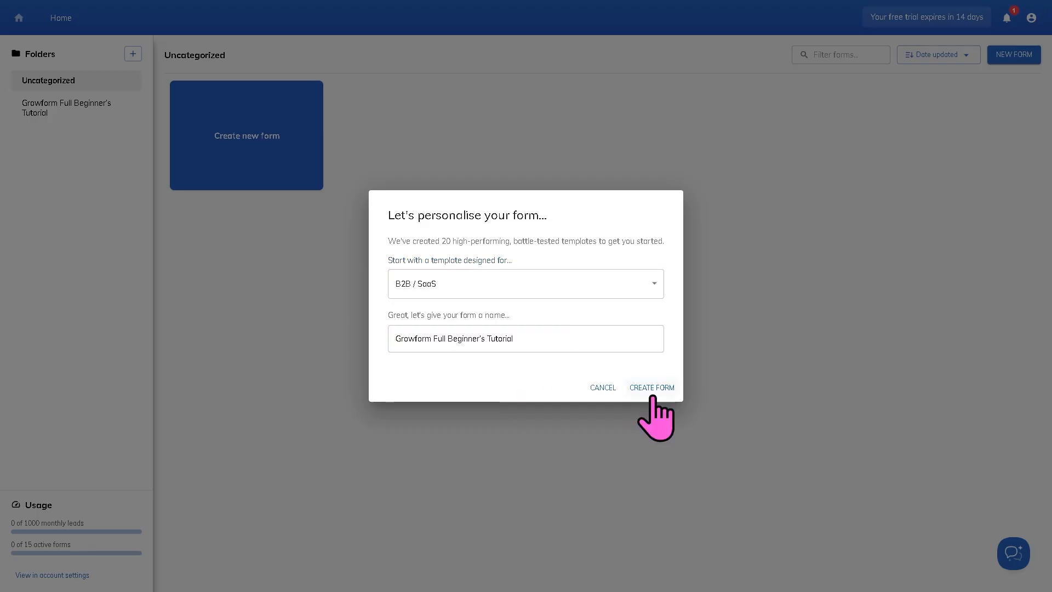
click(657, 388)
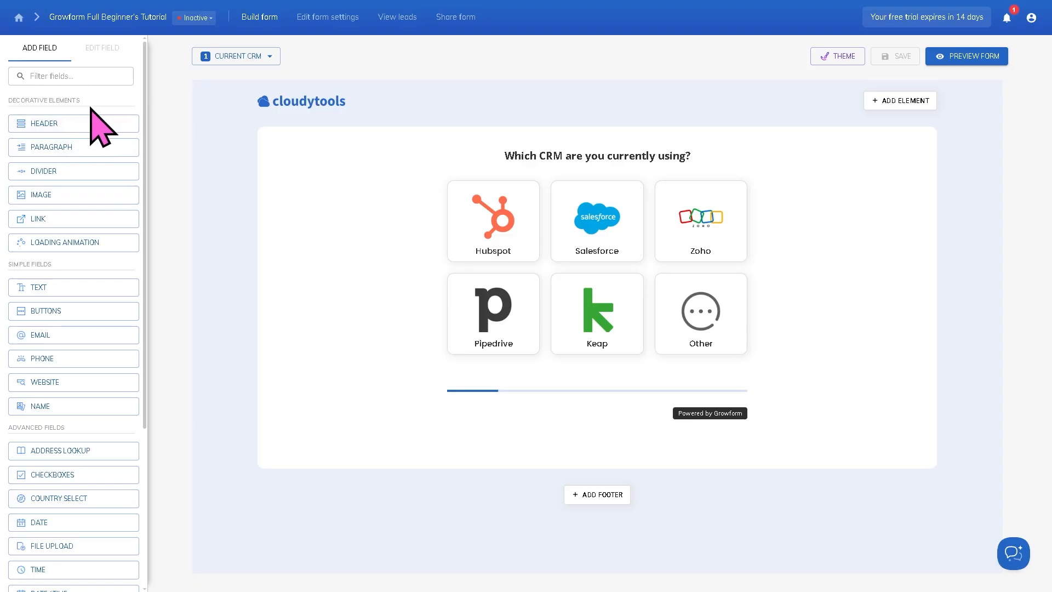
Add a header element below the CRM choices with the text "Growform Full Beginner’s Tutorial"
drag(80, 101, 8, 100)
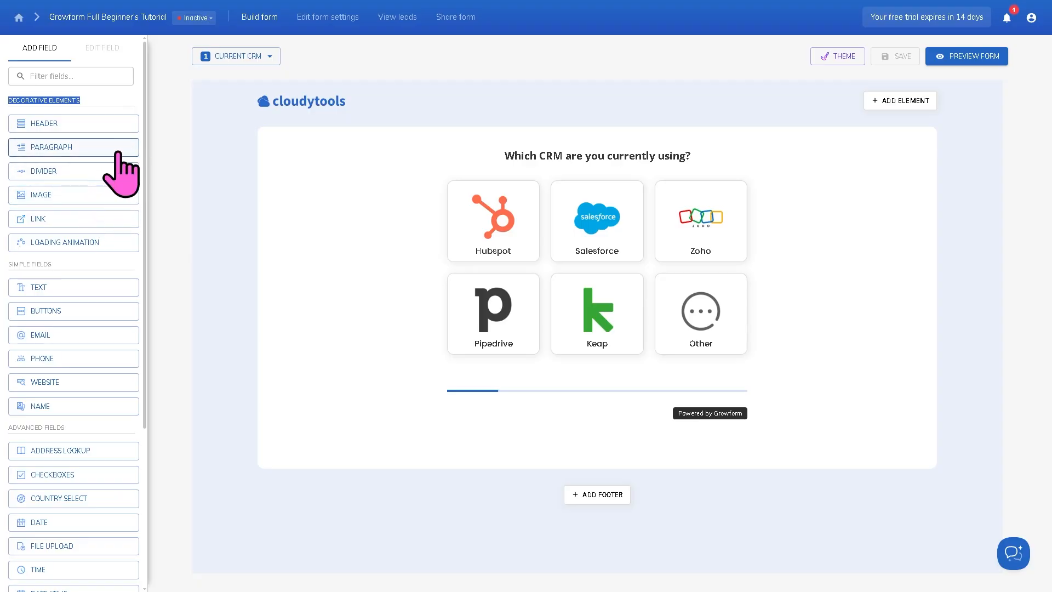
click(88, 126)
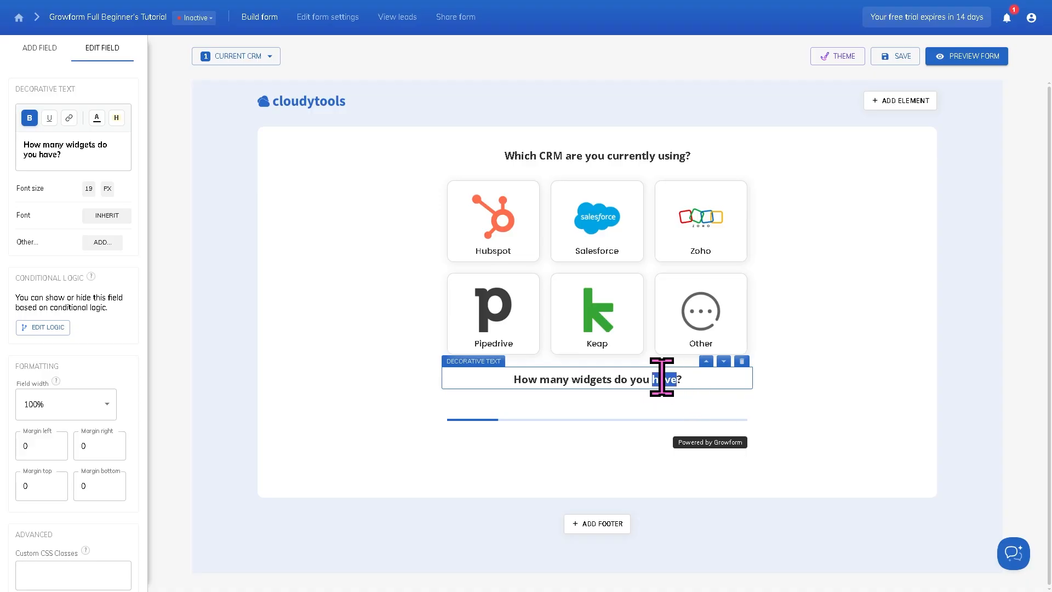
drag(685, 380, 512, 379)
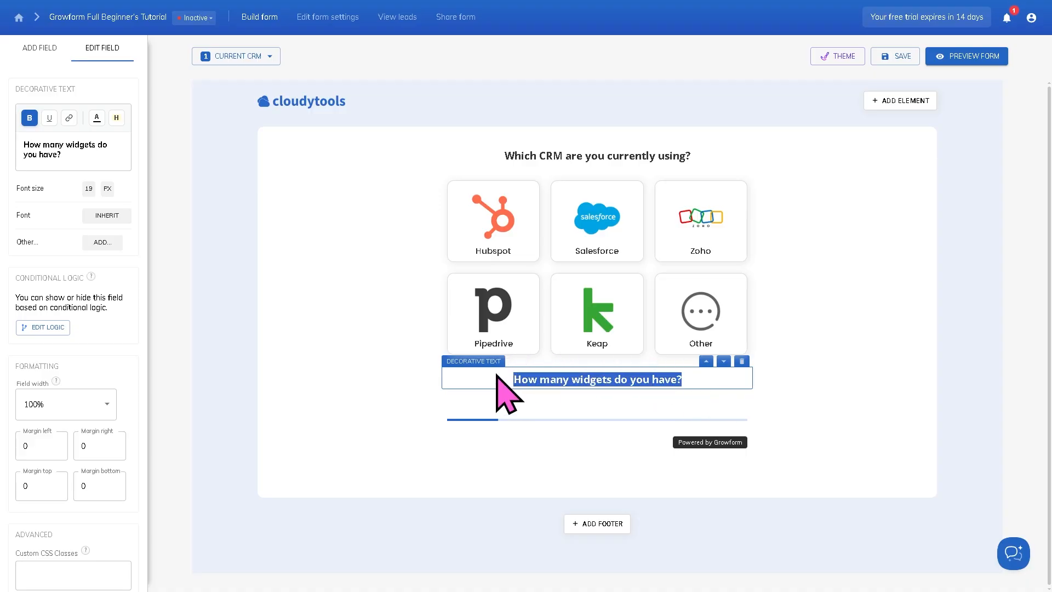
text(Growform Full Beginner’s Tutorial)
Make the new header's text bold and colour it dark blue
triple_click(108, 144)
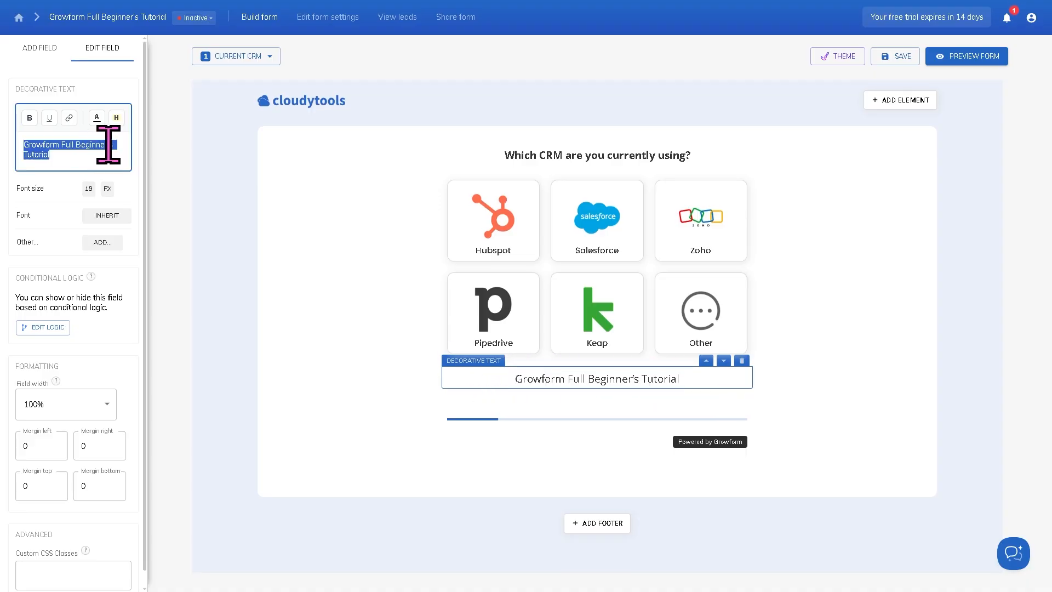
click(29, 118)
click(97, 117)
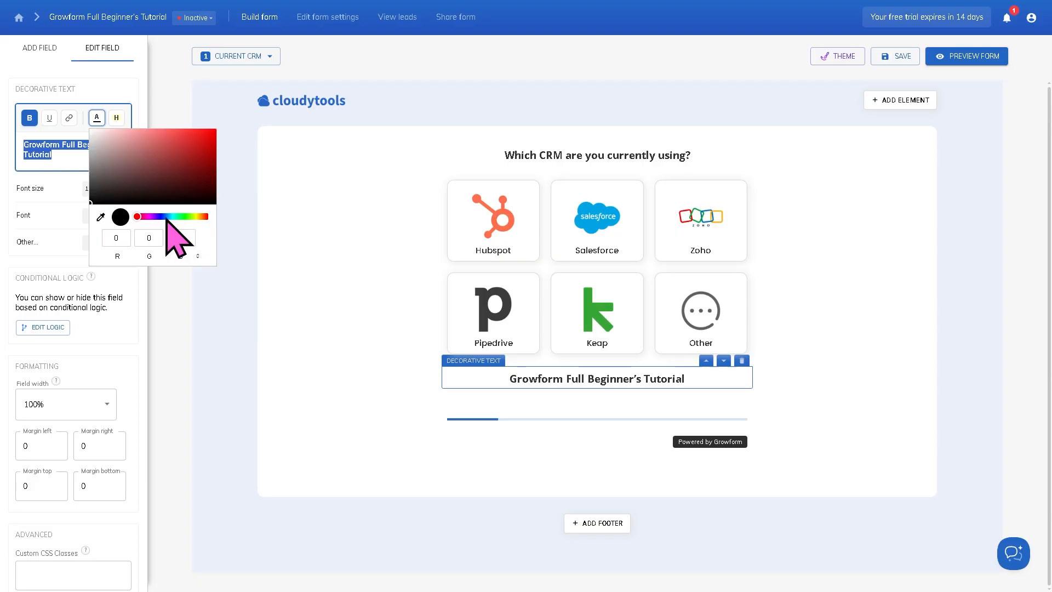
drag(166, 217, 164, 217)
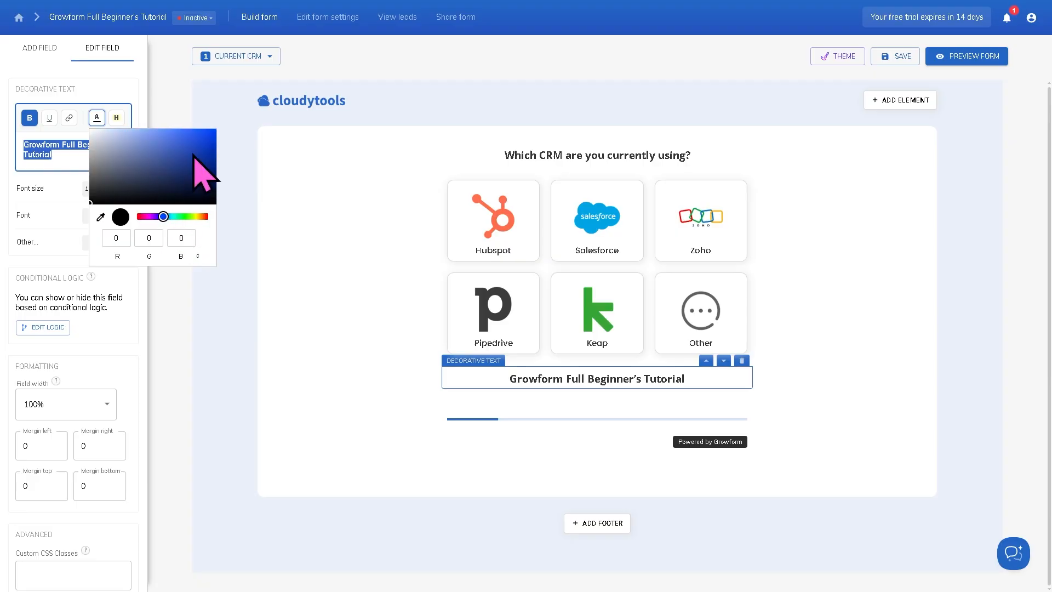
drag(199, 169, 223, 122)
click(238, 145)
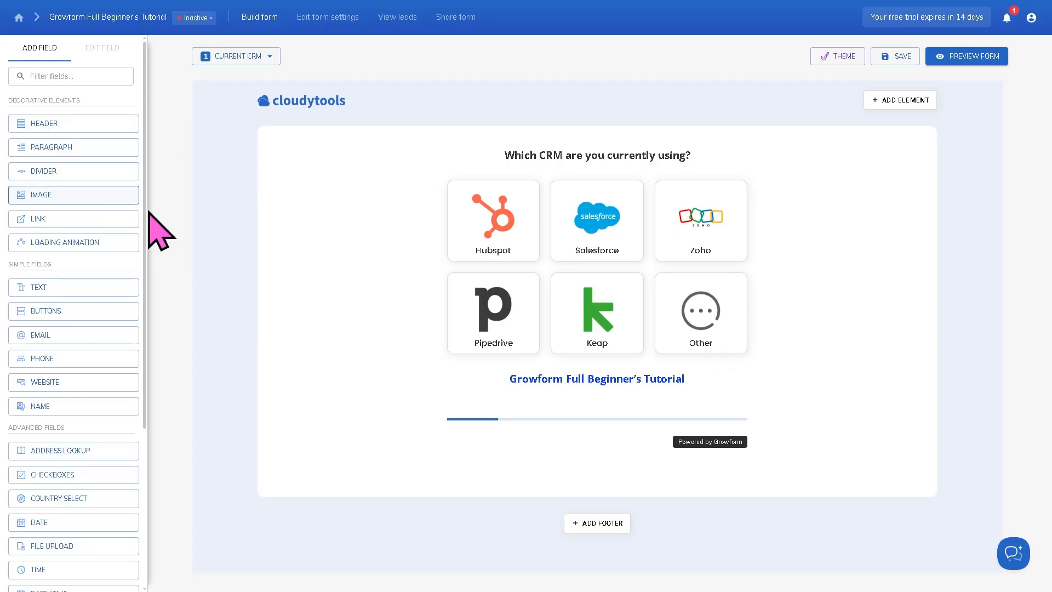
Add a paragraph element below the header with the text "Growform Full Beginner’s Tutorial"
click(75, 147)
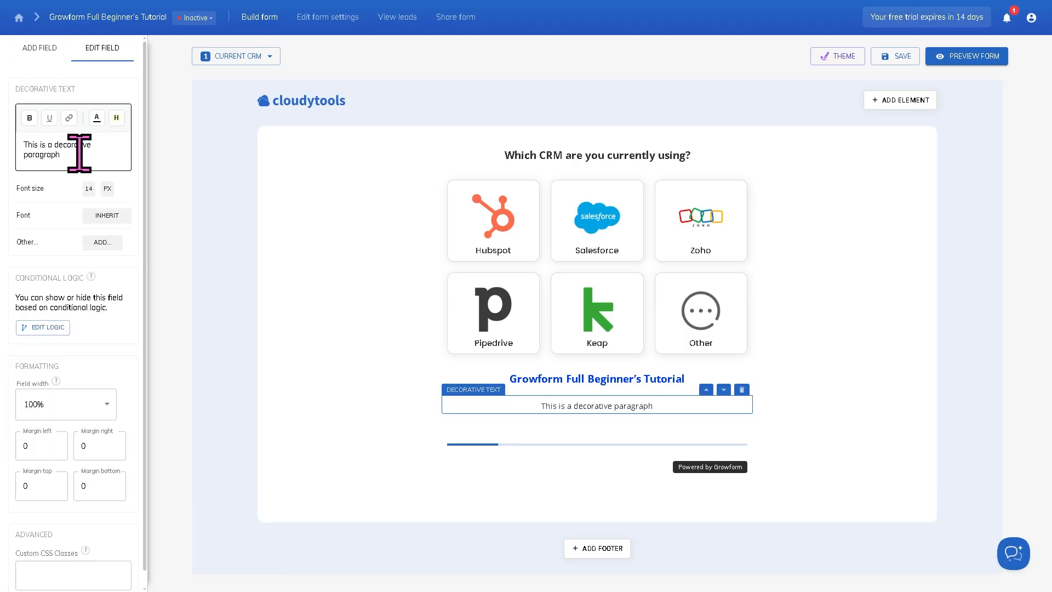
click(78, 156)
key(ctrl+a)
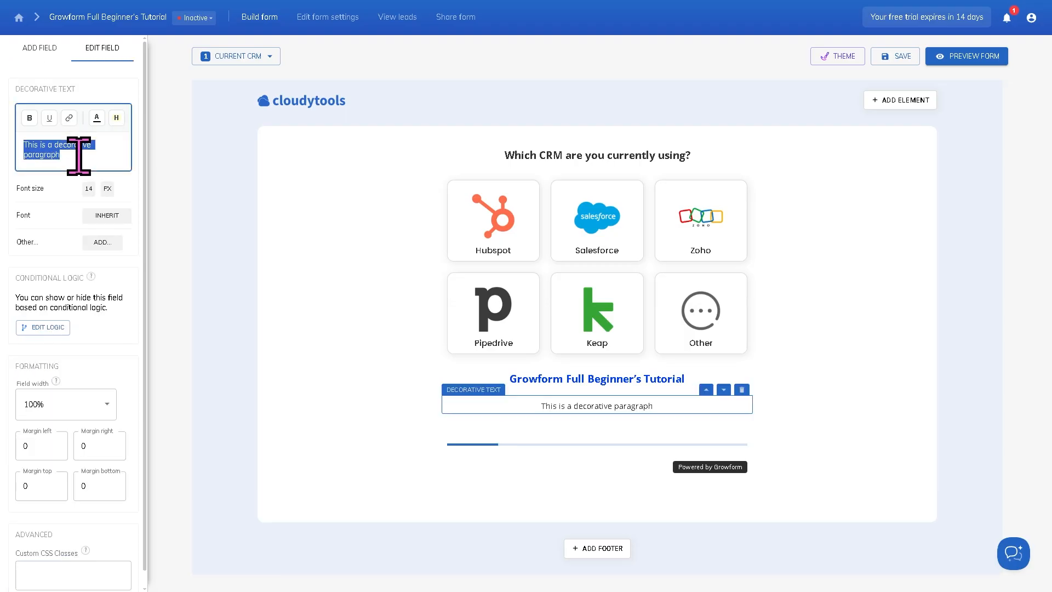
text(Growform Full Beginner’s Tutorial)
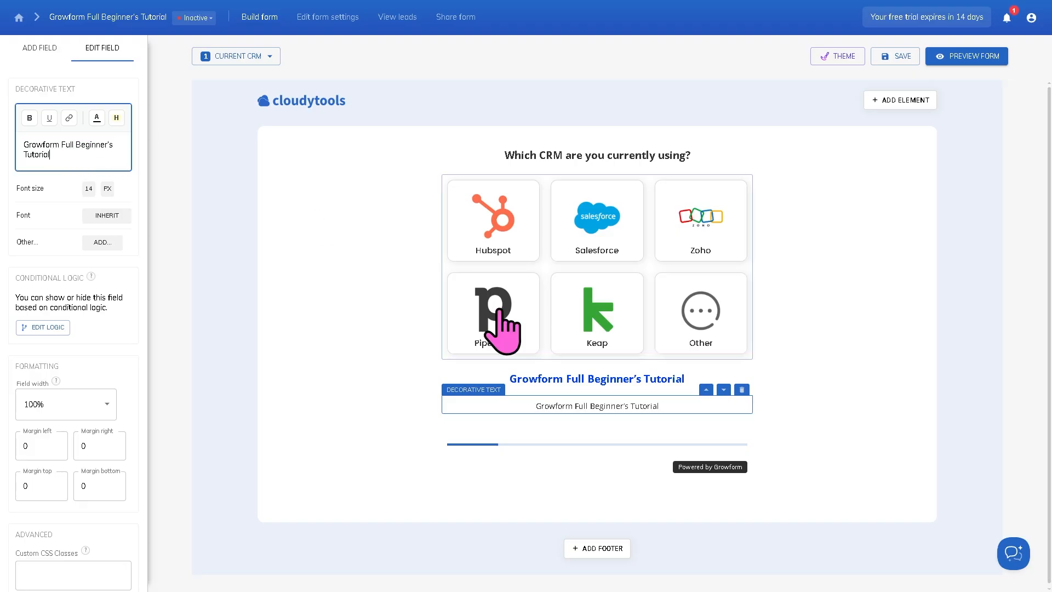
Colour the paragraph's text bright yellow (RGB 226, 255, 10) and make it bold
key(ctrl+a)
key(ctrl+c)
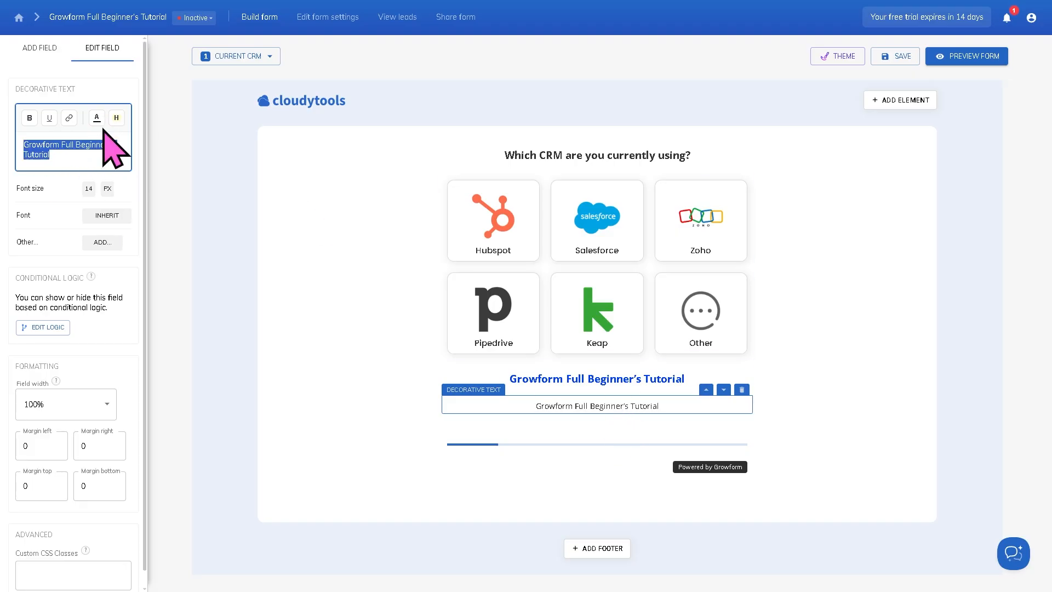
click(96, 117)
drag(143, 217, 152, 217)
drag(185, 146, 193, 138)
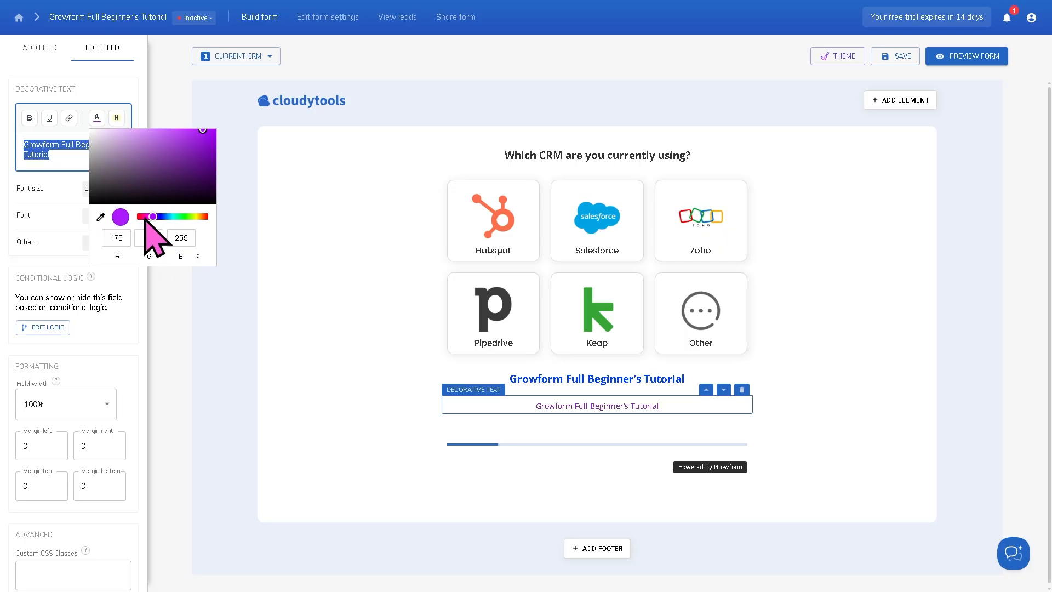
drag(145, 218, 195, 218)
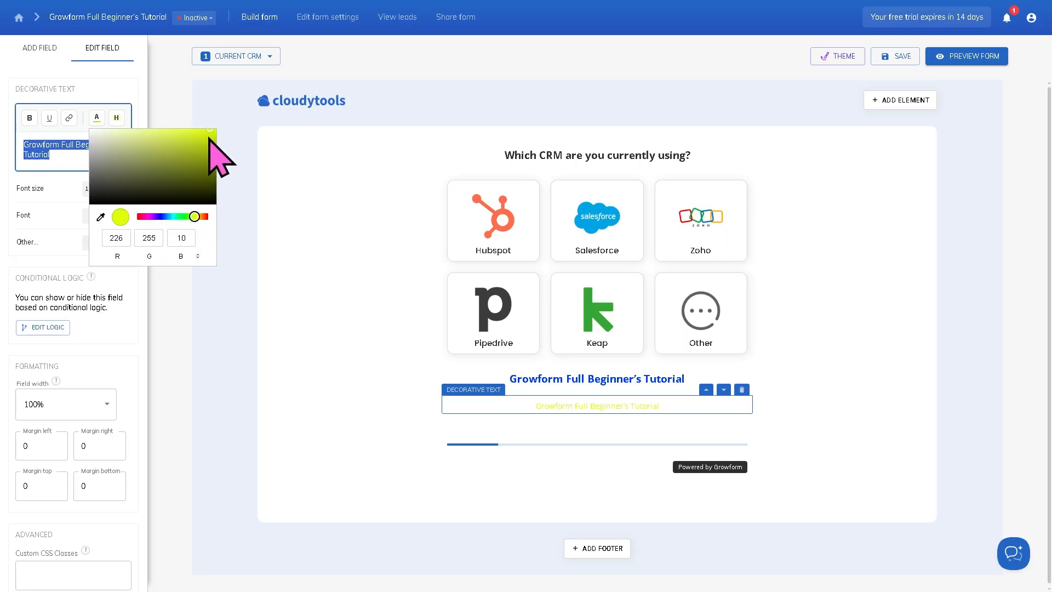
click(29, 117)
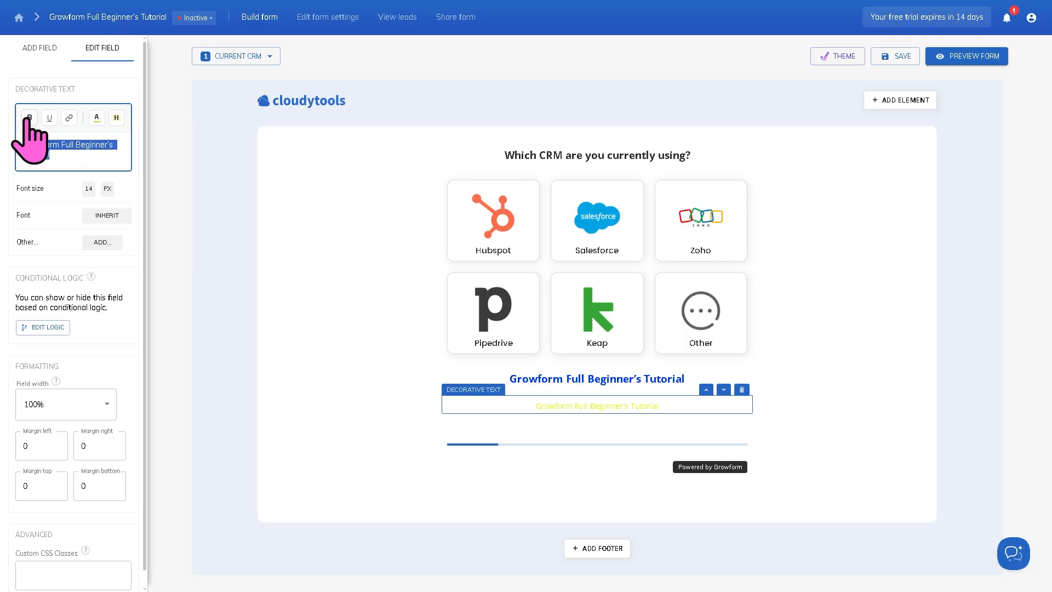
click(264, 214)
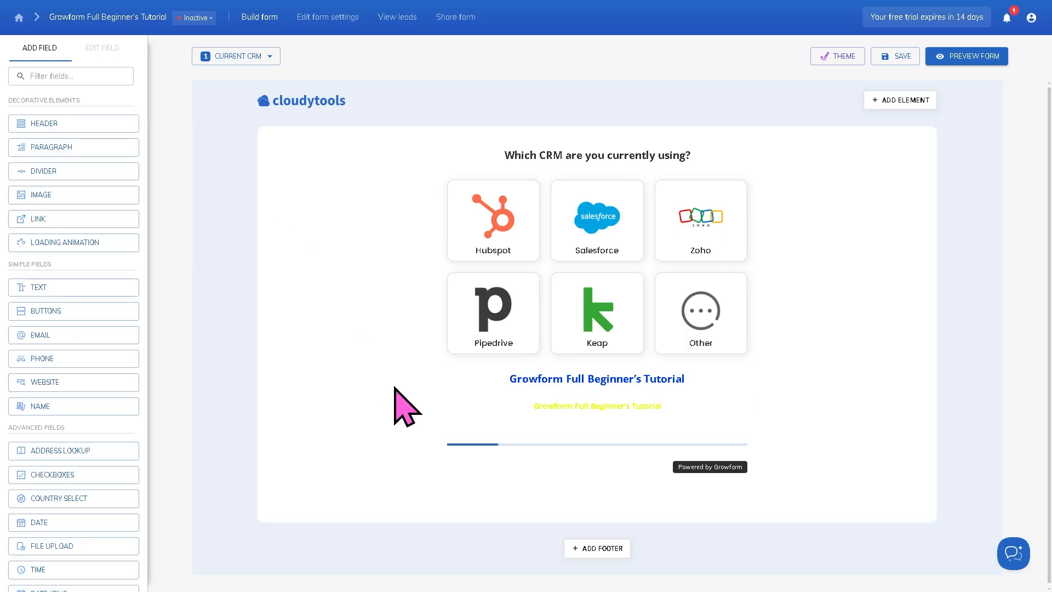
Add a divider below the yellow paragraph and set its background colour to light red (#FF5858)
click(71, 171)
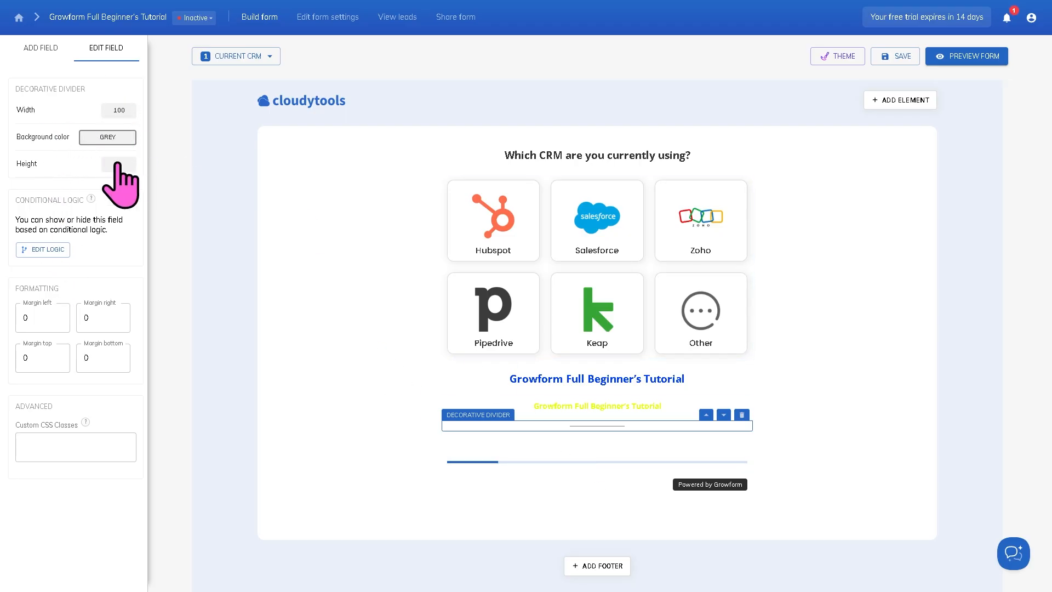
click(103, 138)
drag(529, 301, 488, 236)
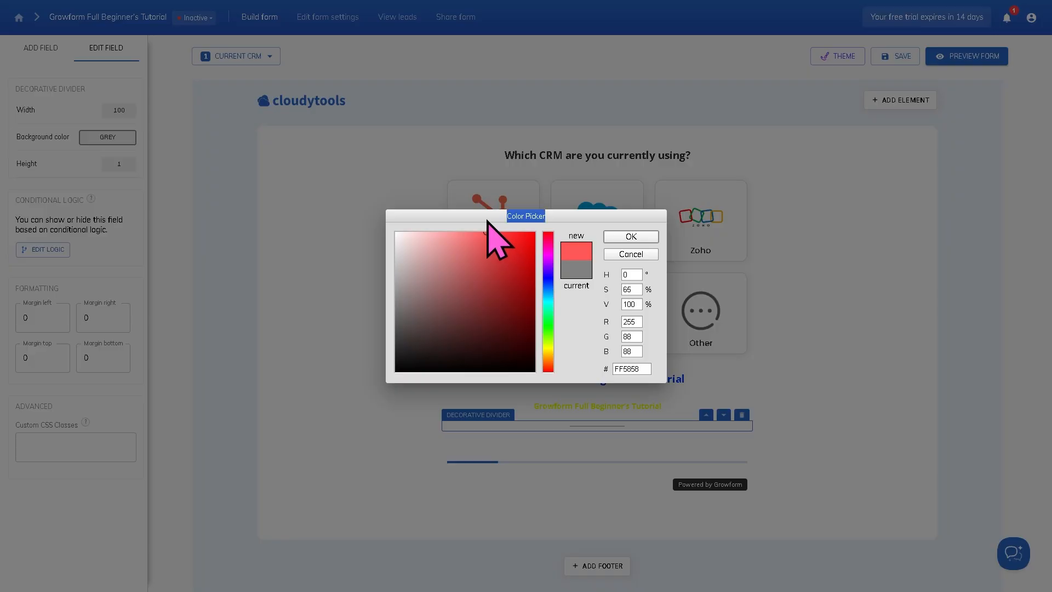
click(636, 237)
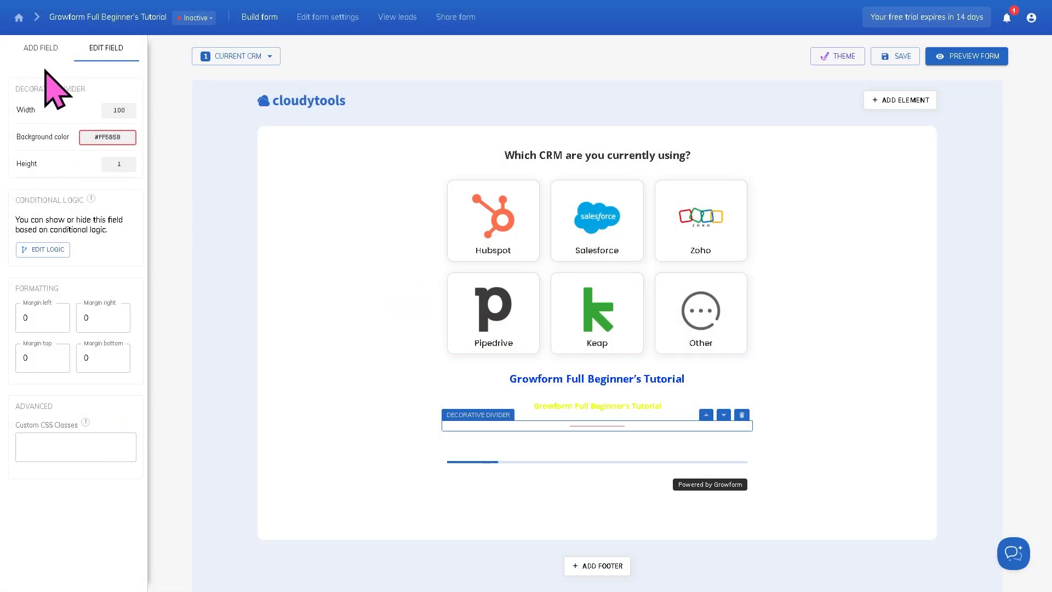
click(193, 130)
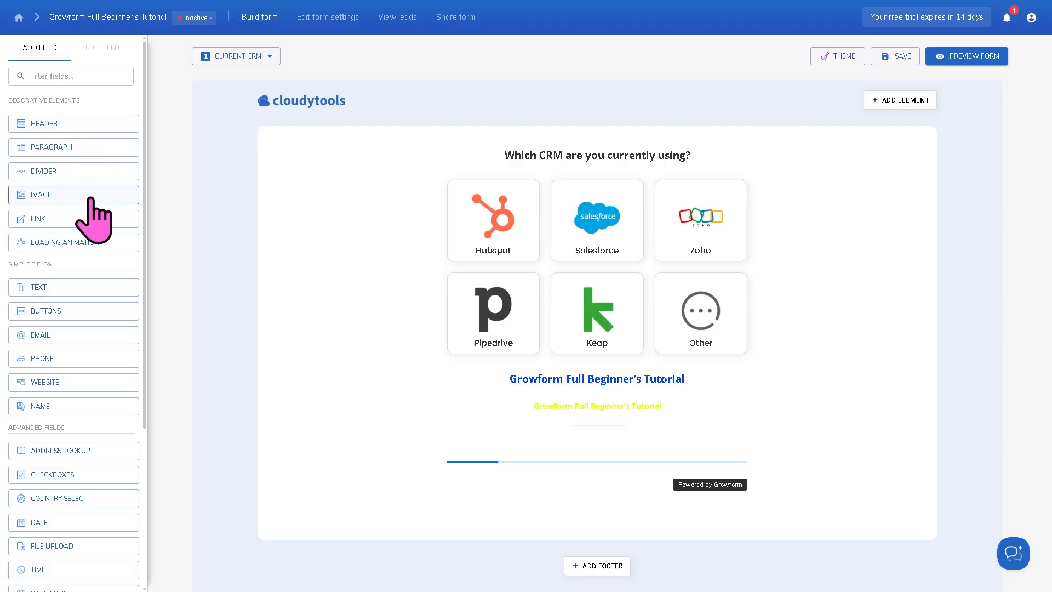
Add an image element below the divider, showing a portrait photo of a man in a blue shirt
click(61, 196)
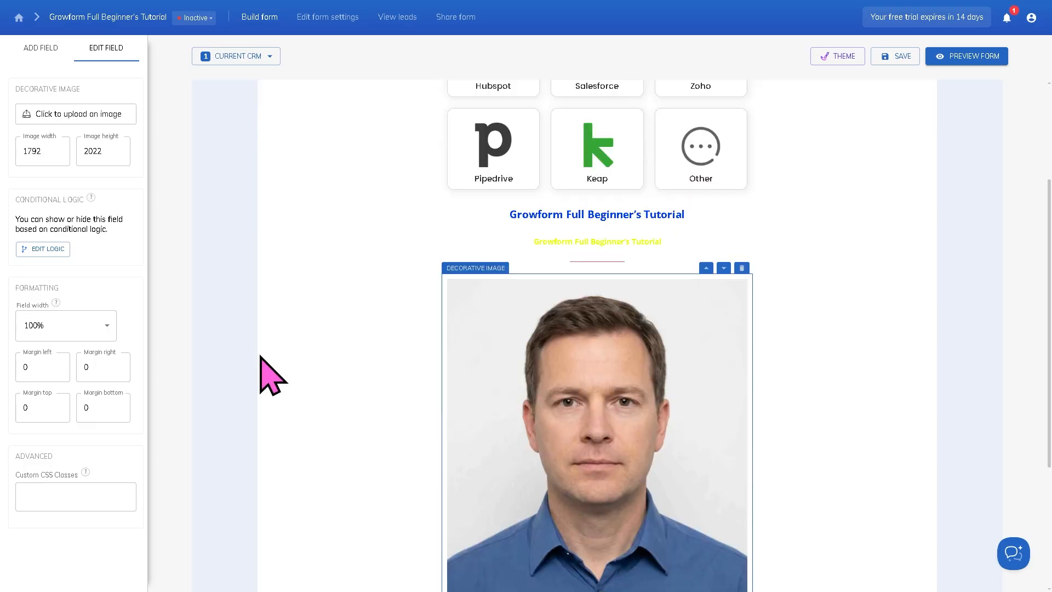
scroll(260, 355, down, 2)
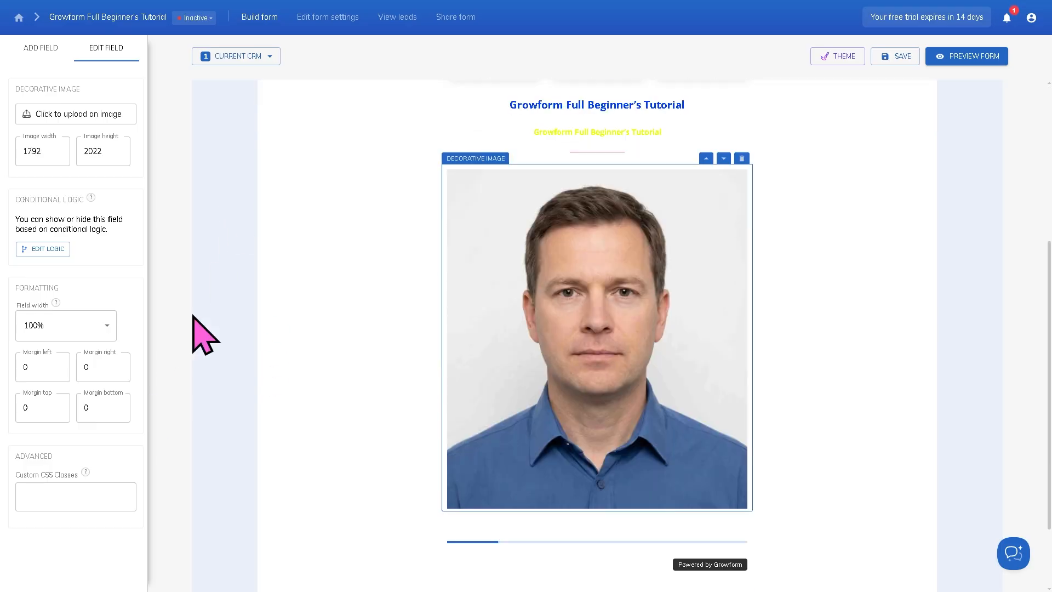
click(55, 61)
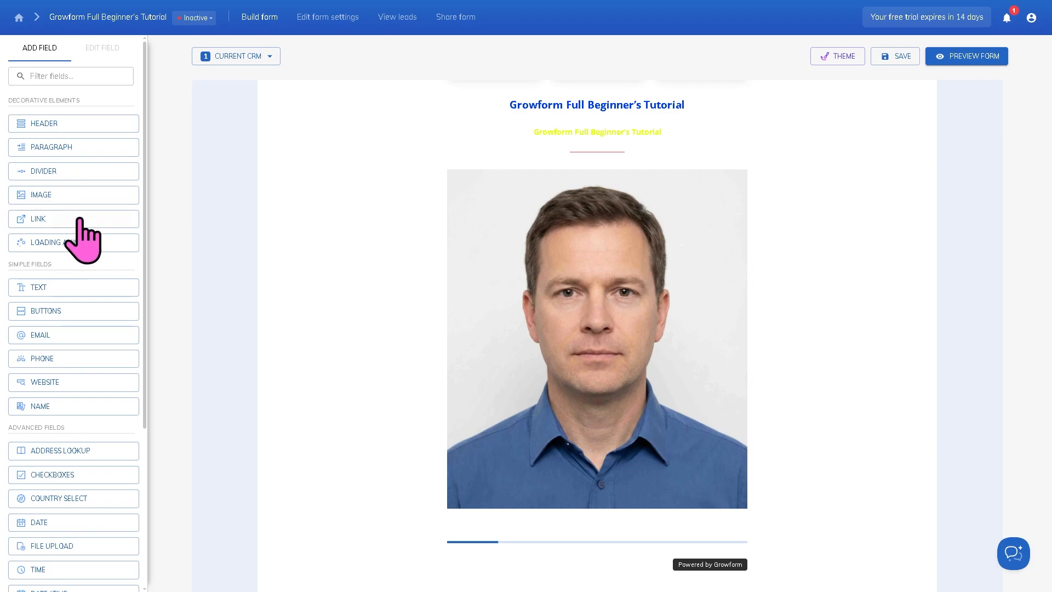
Add two link elements below the image and set the second link's text to "Growform Full Beginner’s Tutorial"
click(64, 224)
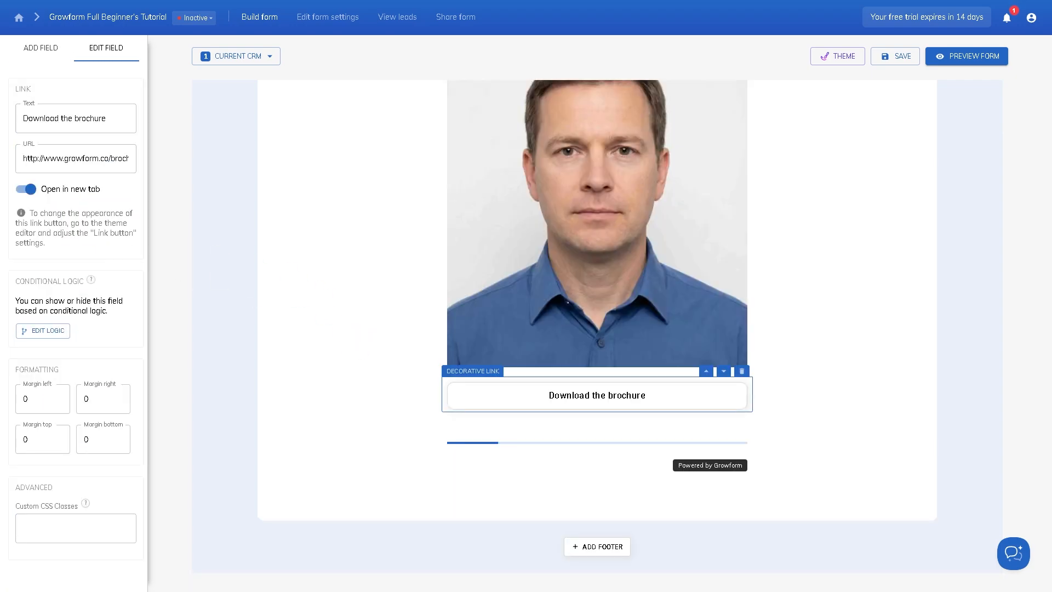
click(278, 230)
click(104, 218)
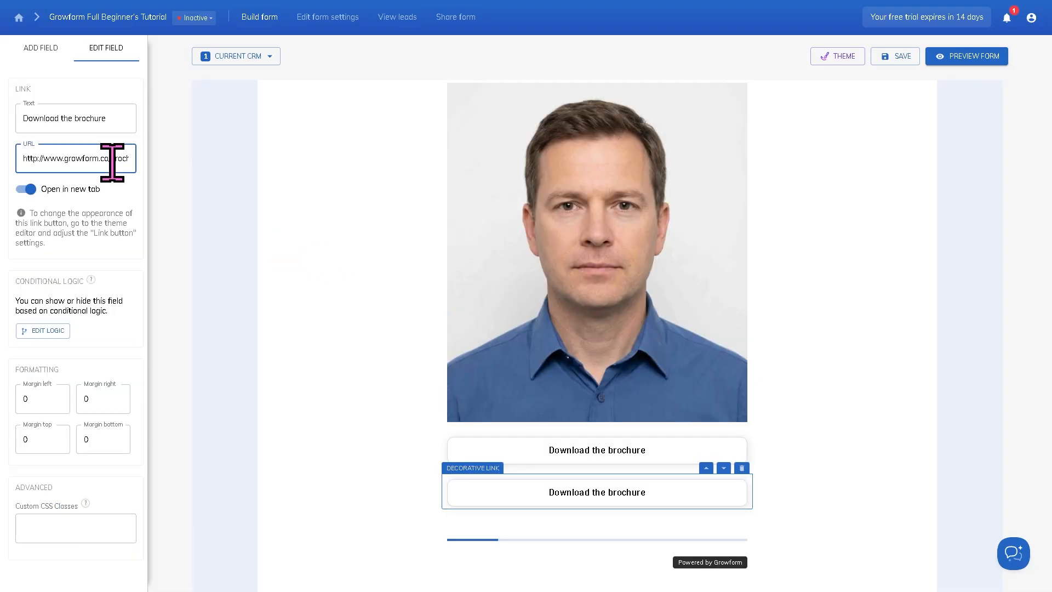
click(113, 120)
key(ctrl+a)
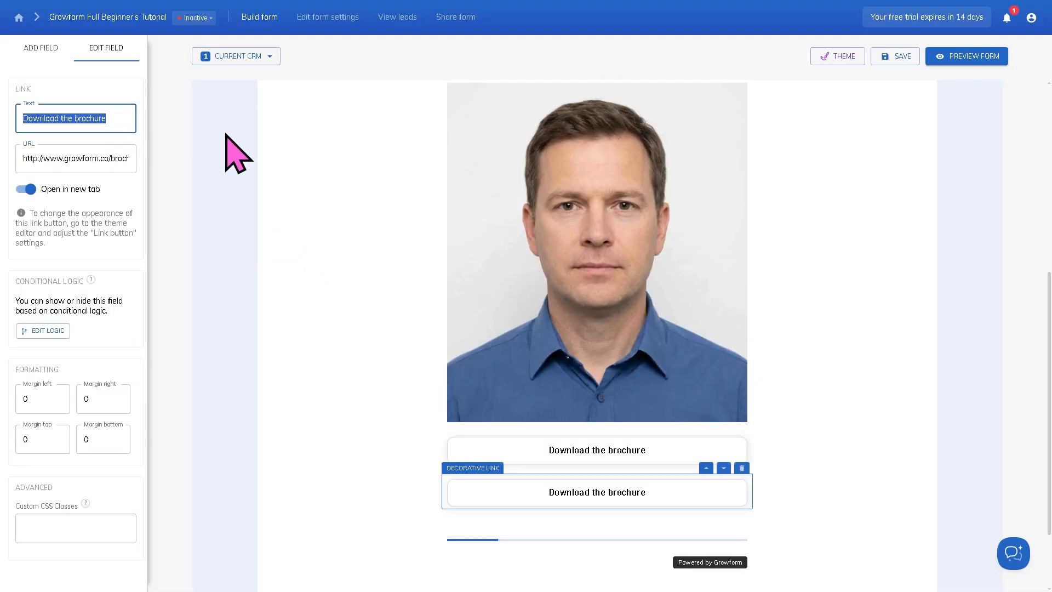
key(ctrl+v)
click(218, 207)
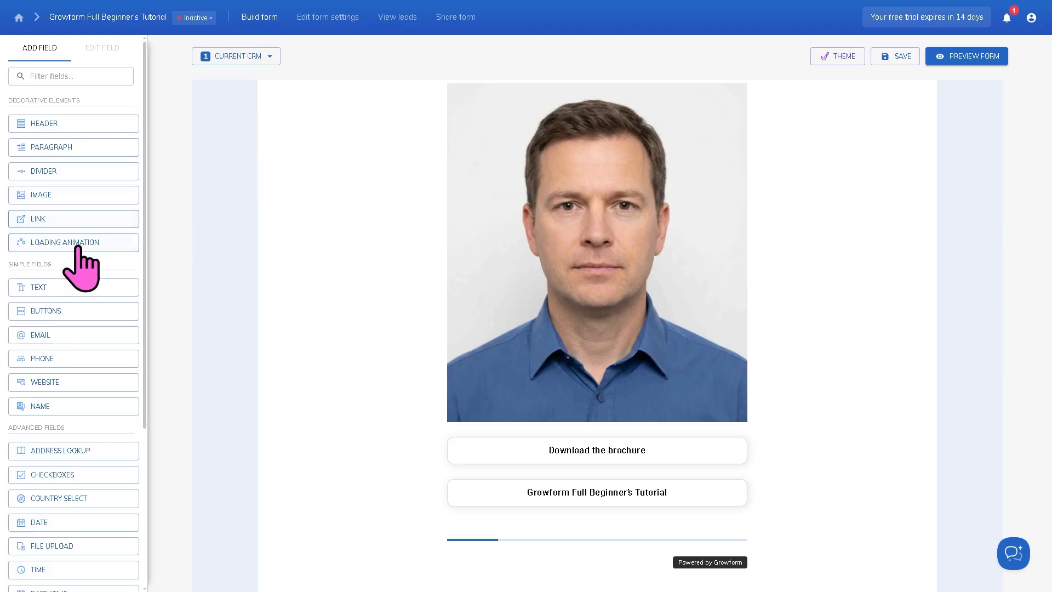
Try to add a loading animation to the Current CRM step
click(86, 243)
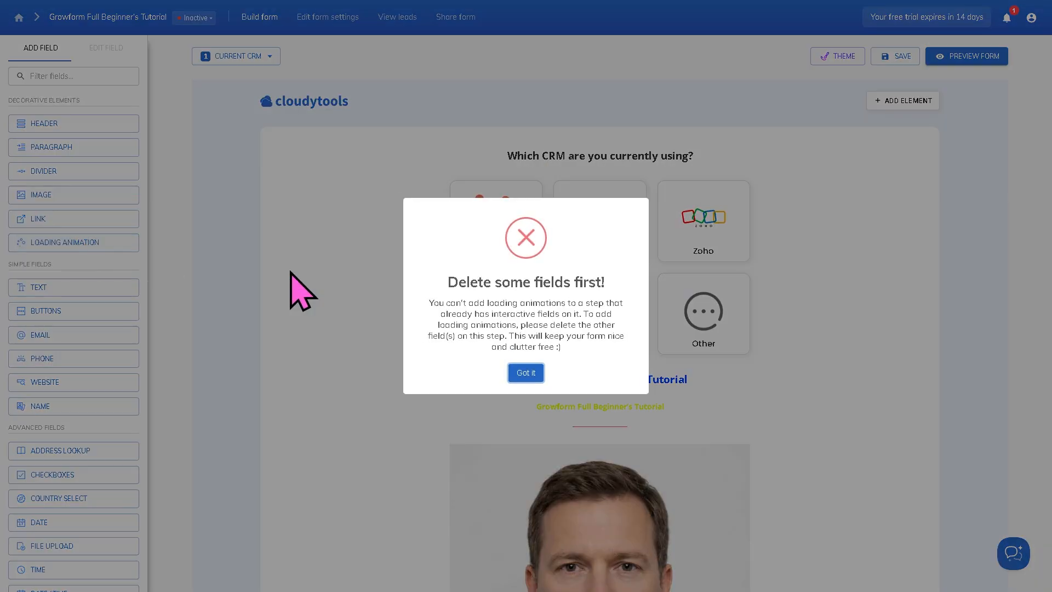
click(529, 376)
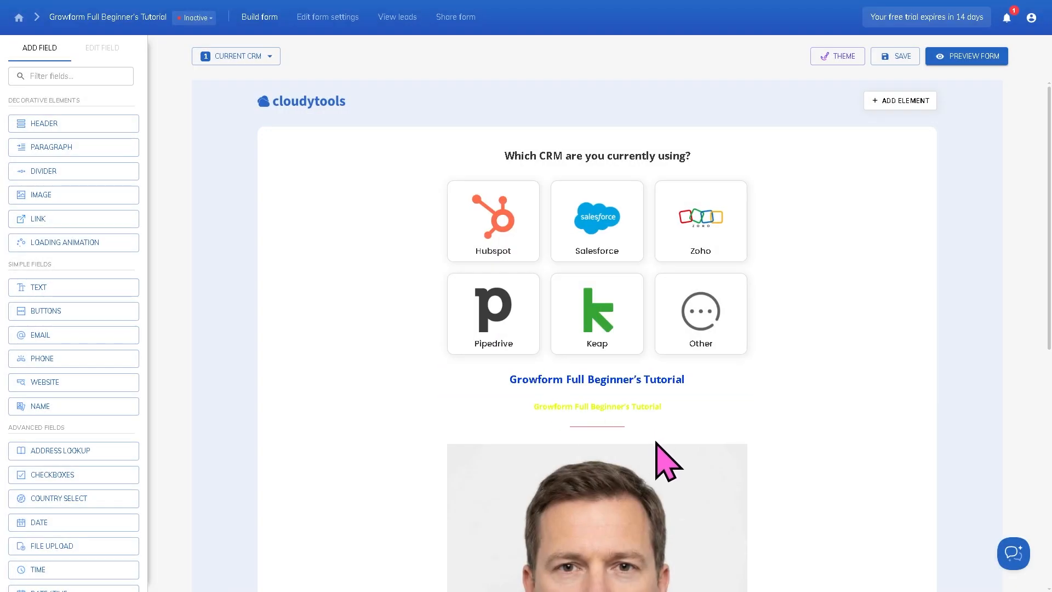
scroll(663, 463, down, 3)
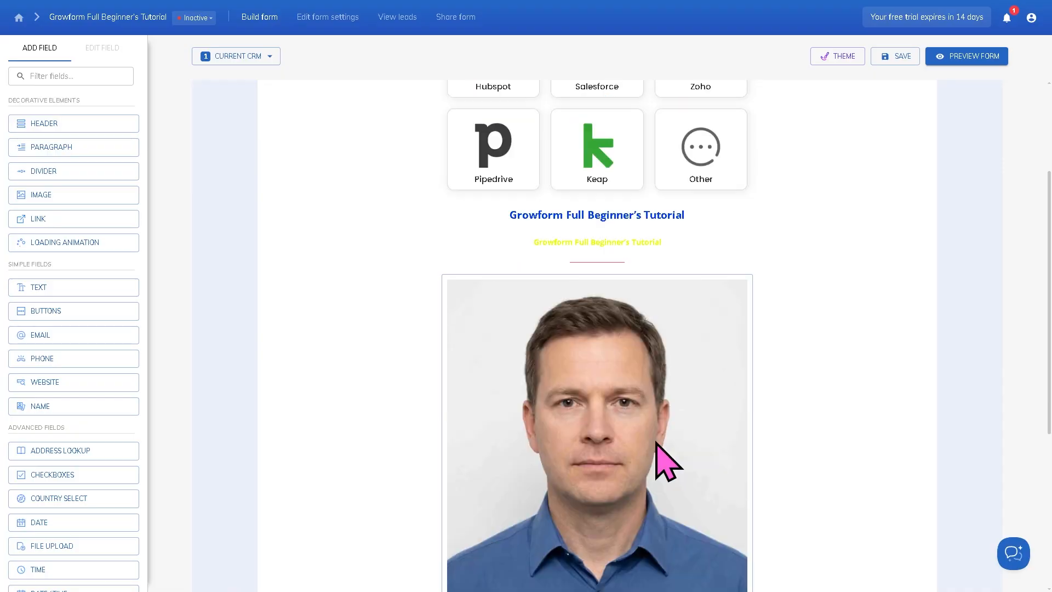
scroll(668, 463, down, 2)
scroll(663, 463, down, 3)
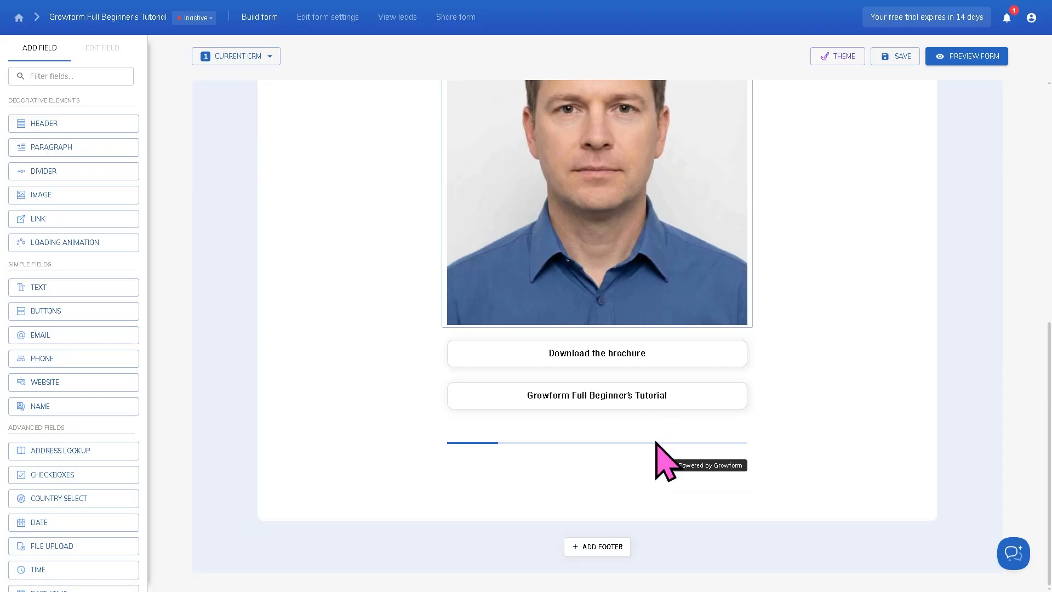
drag(52, 270, 1, 267)
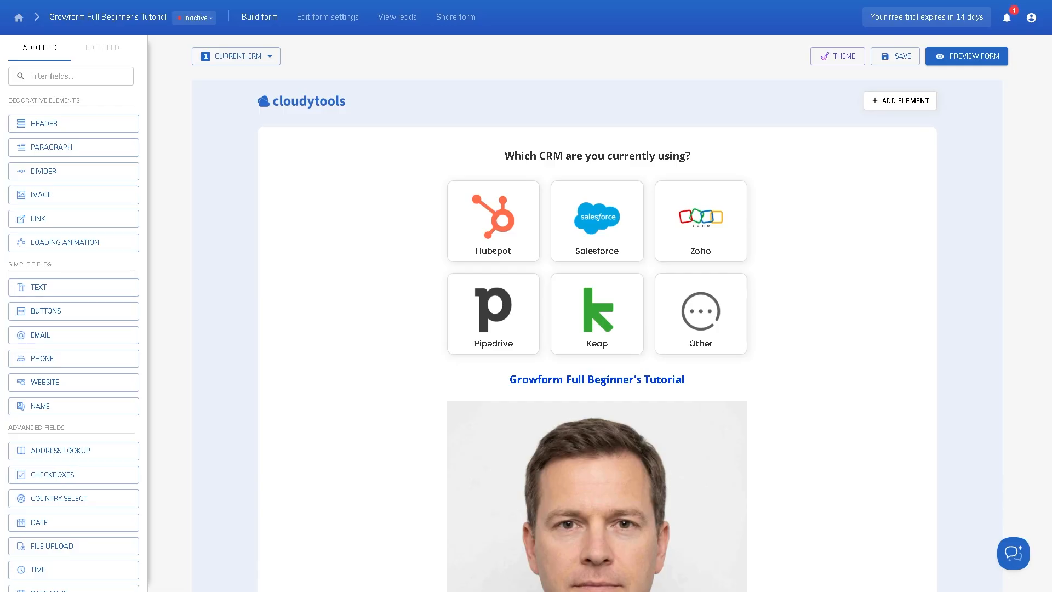
Add a text field to the Intended outcomes step and name it "Growform Full Beginner's Tutorial"
click(270, 56)
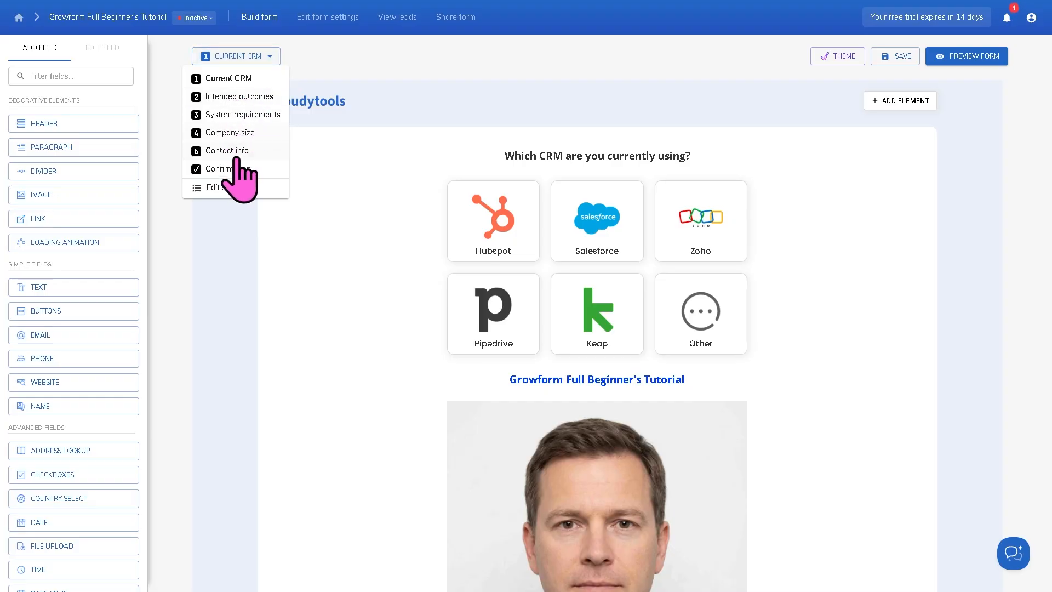
click(234, 99)
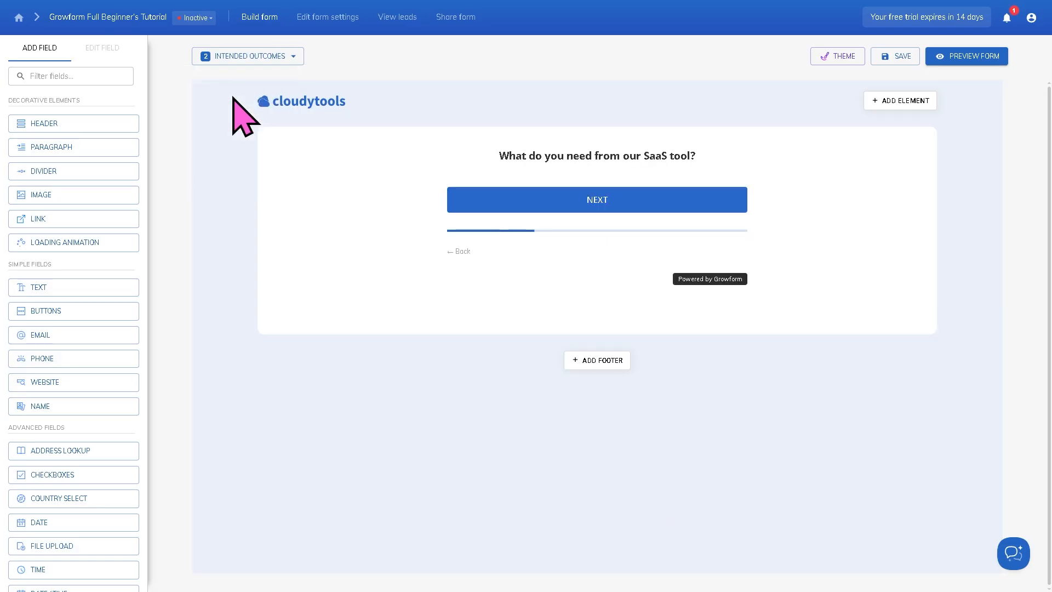
click(55, 291)
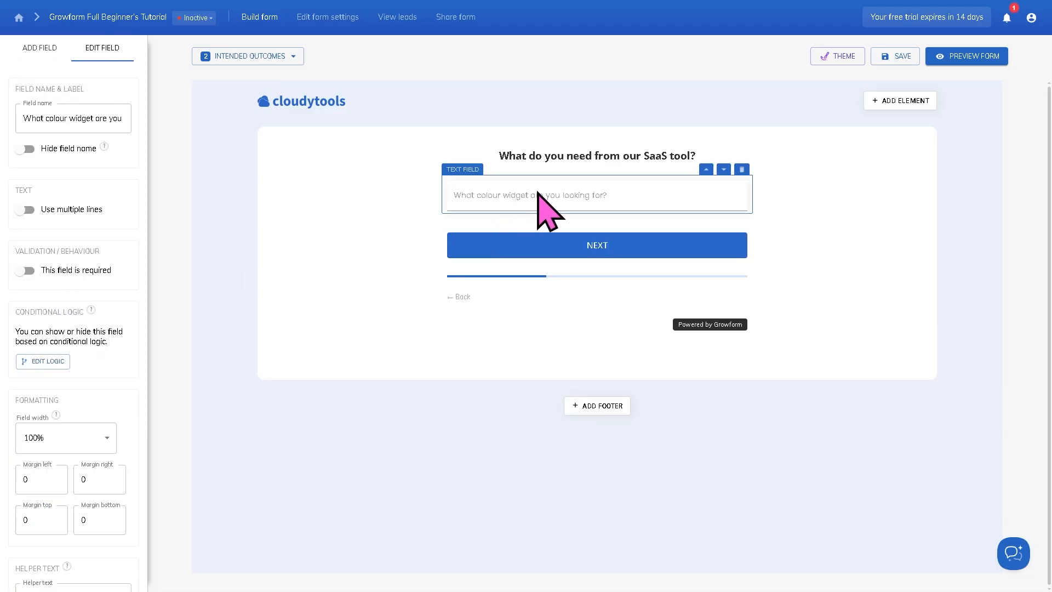
triple_click(82, 118)
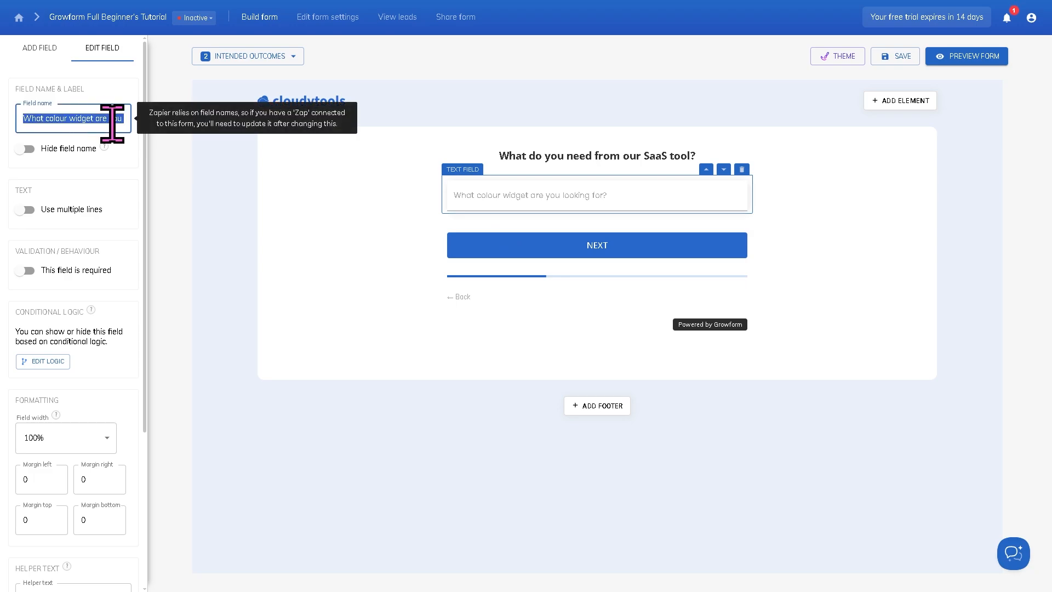
text(Growform Full Beginner's Tutorial)
click(282, 272)
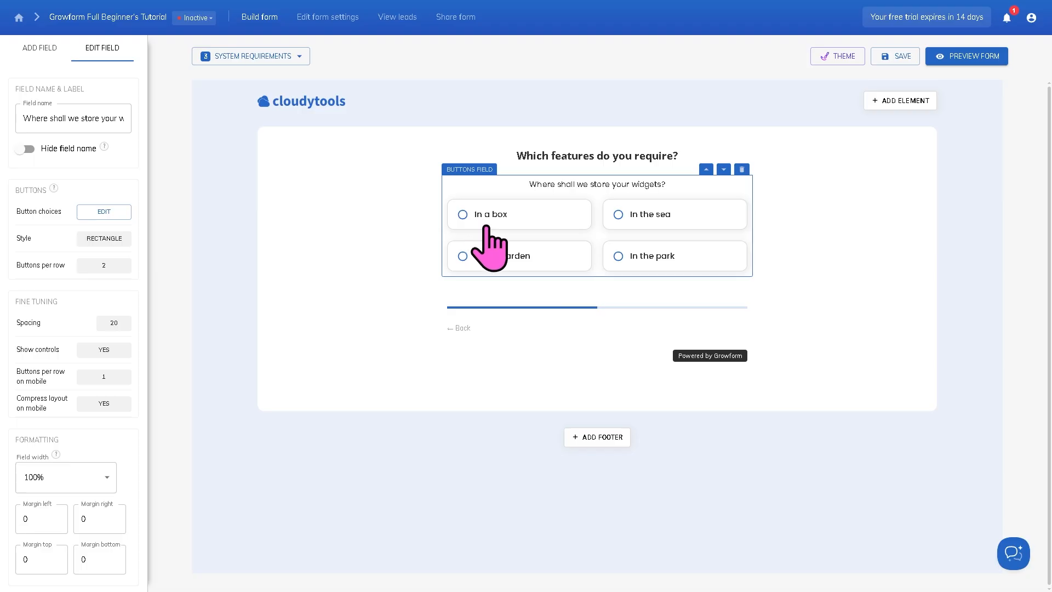
Rename the buttons field in the System requirements step as "Growform Full Beginner's Tutorial"
click(110, 119)
key(ctrl+a)
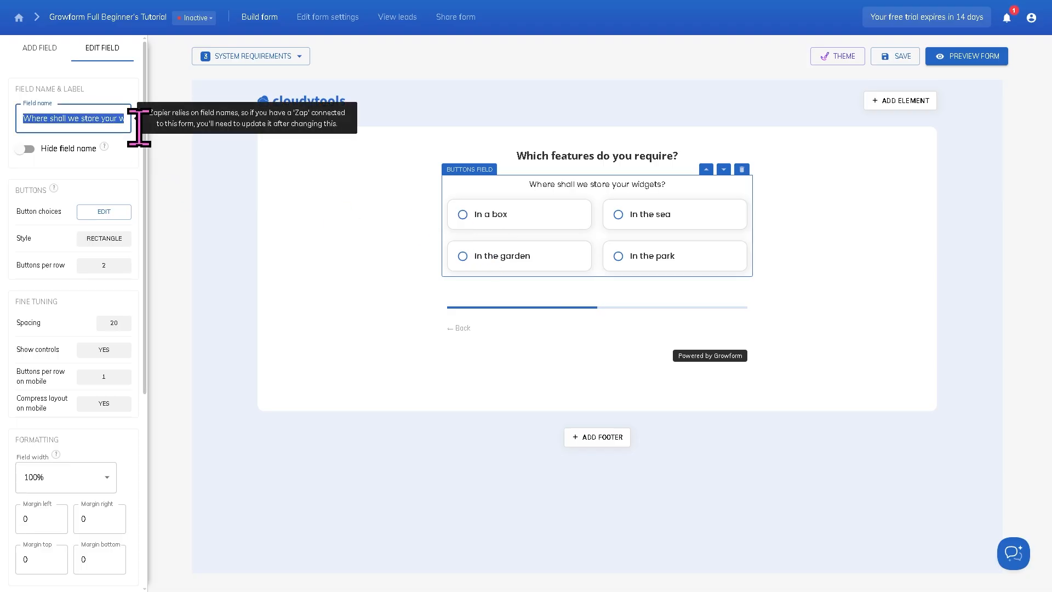
text(Growform Full Beginner's Tutorial)
click(278, 290)
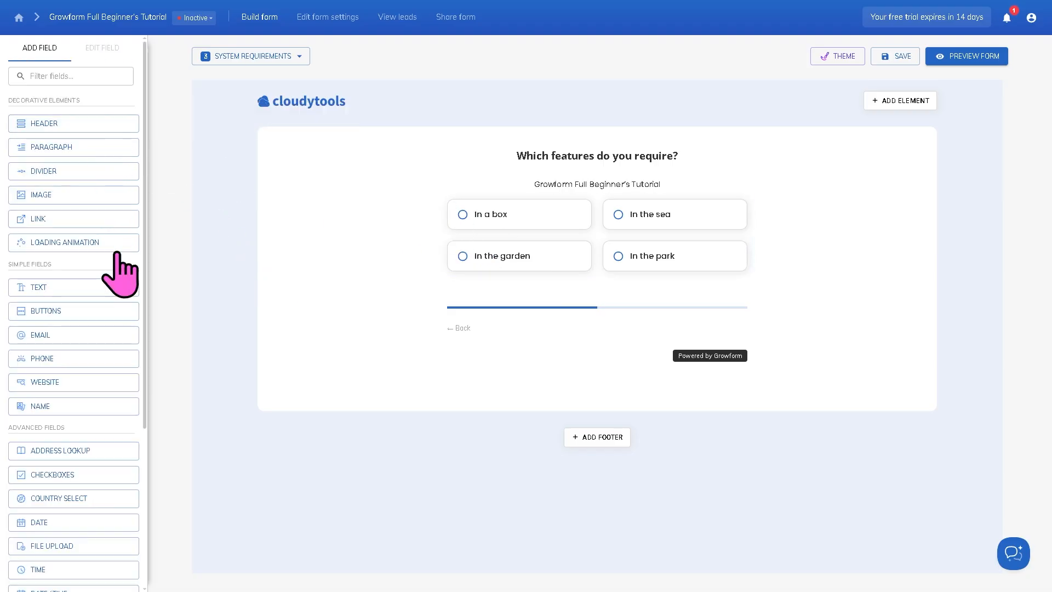
Add a phone field below the number of employees dropdown in the Company size step
click(296, 56)
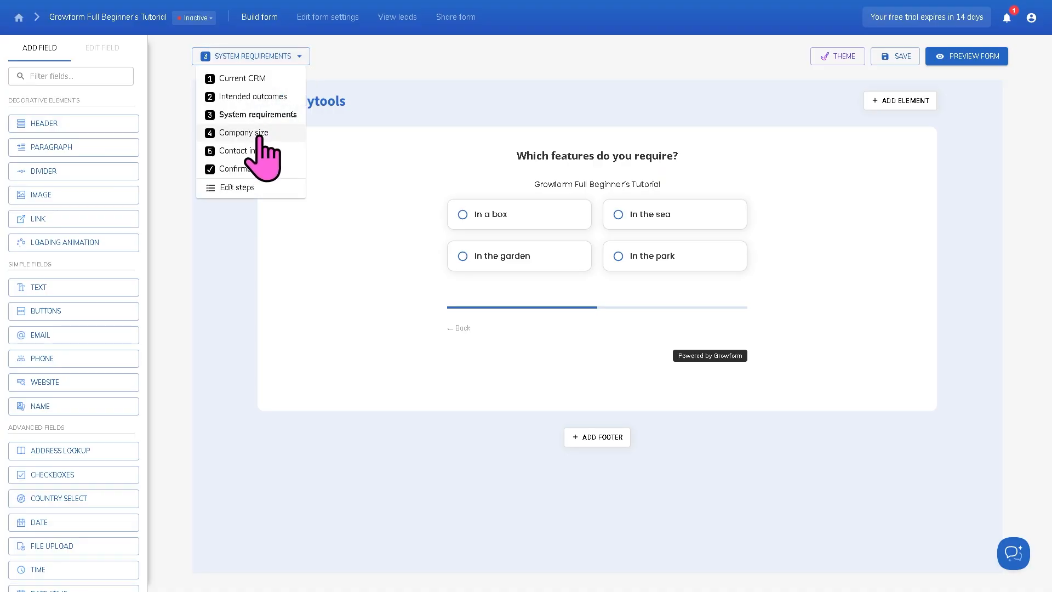
click(259, 136)
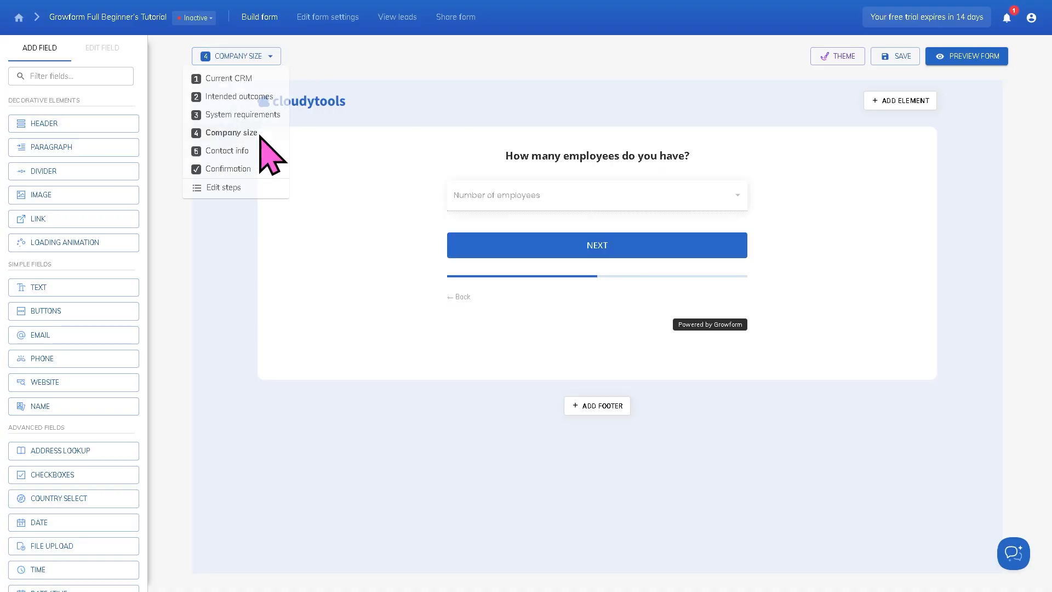
click(70, 359)
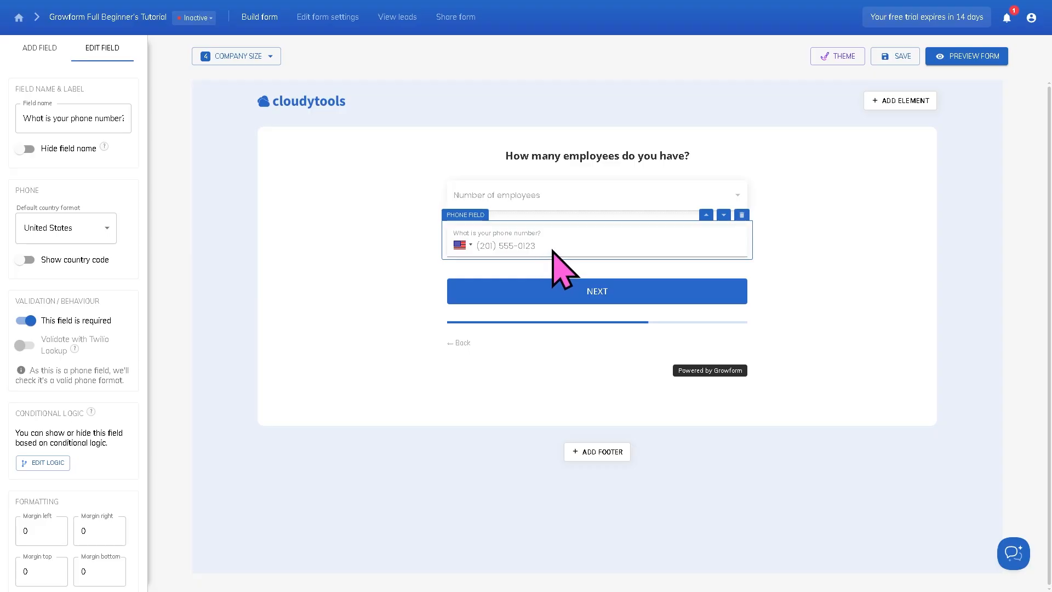
click(41, 50)
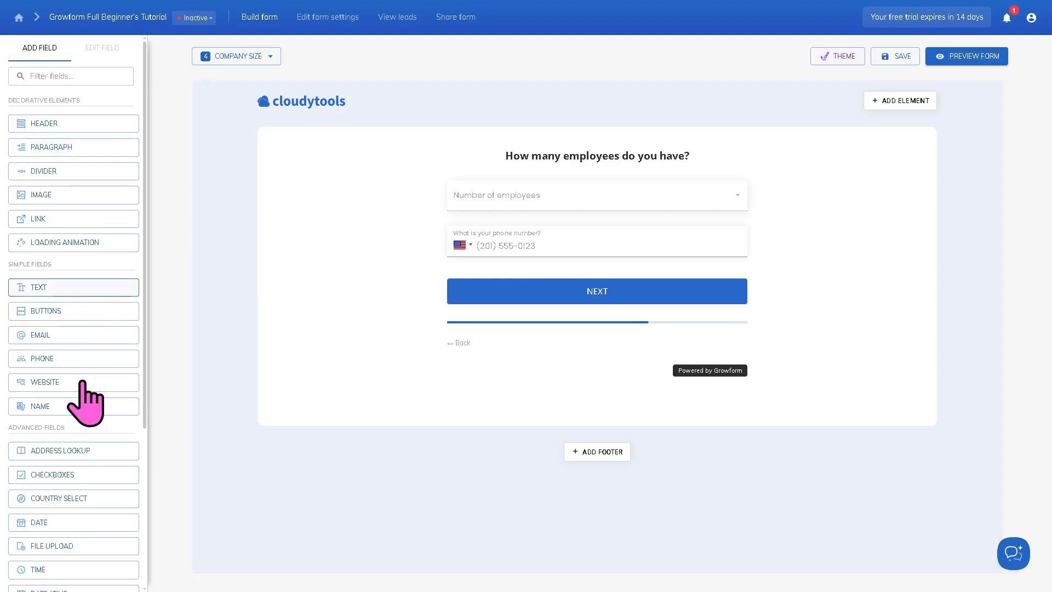
Add a website field below the phone field and name it "Growform Full Beginner's Tutorial"
click(61, 386)
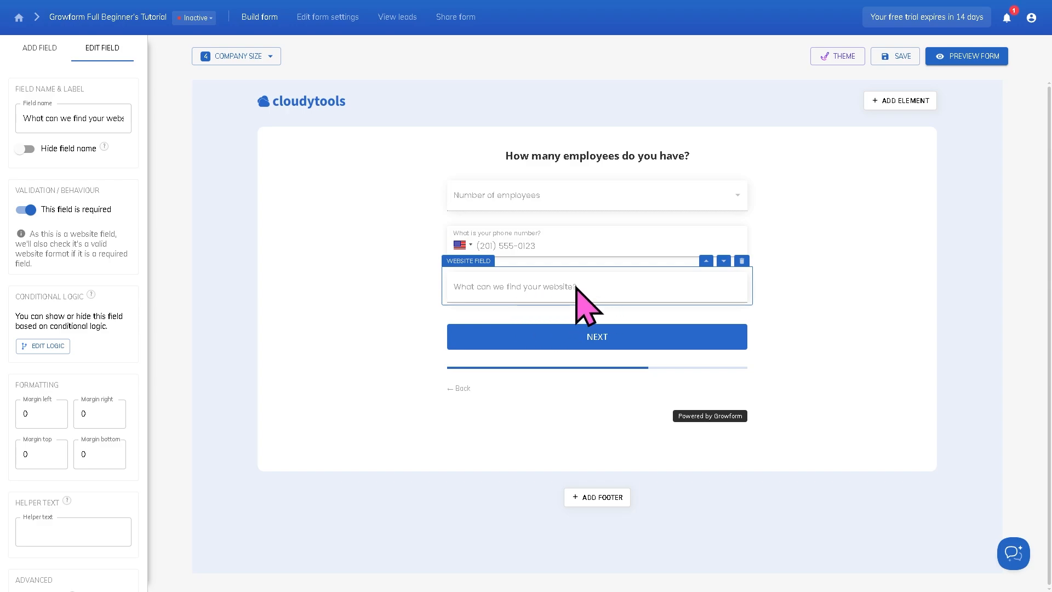
click(93, 119)
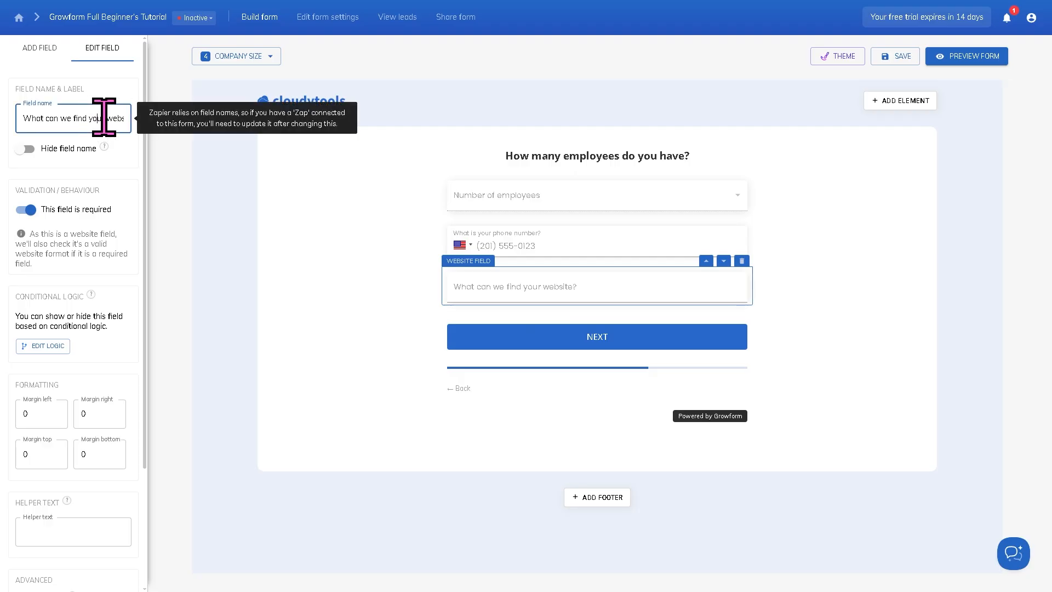
key(ctrl+a)
text(Growform Full Beginner's Tutorial)
click(279, 258)
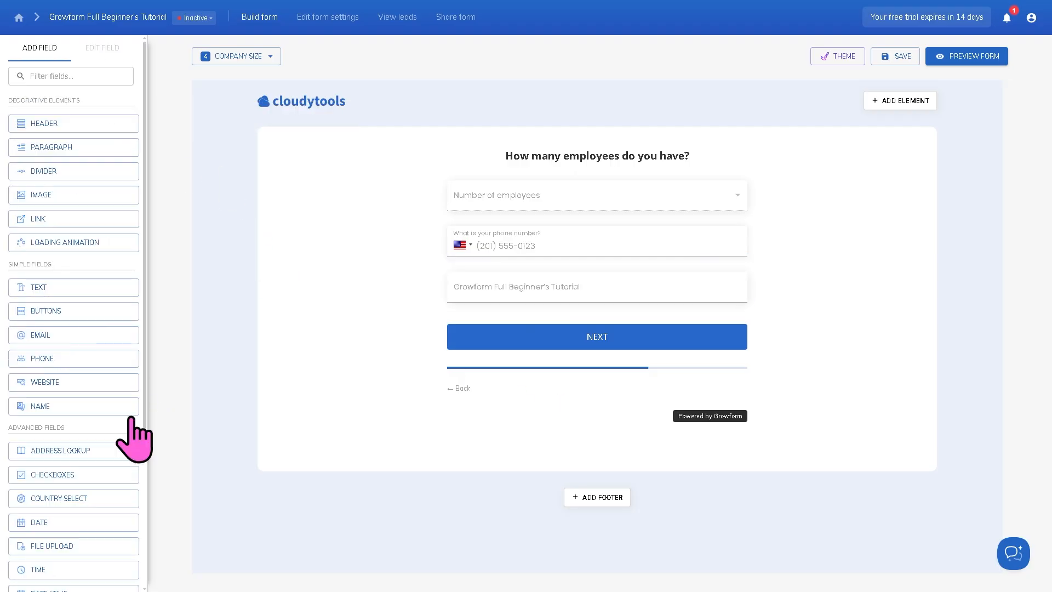
Add a name field below the website field and set its field name to "Growform Full Beginner’s Tutorial"
click(80, 407)
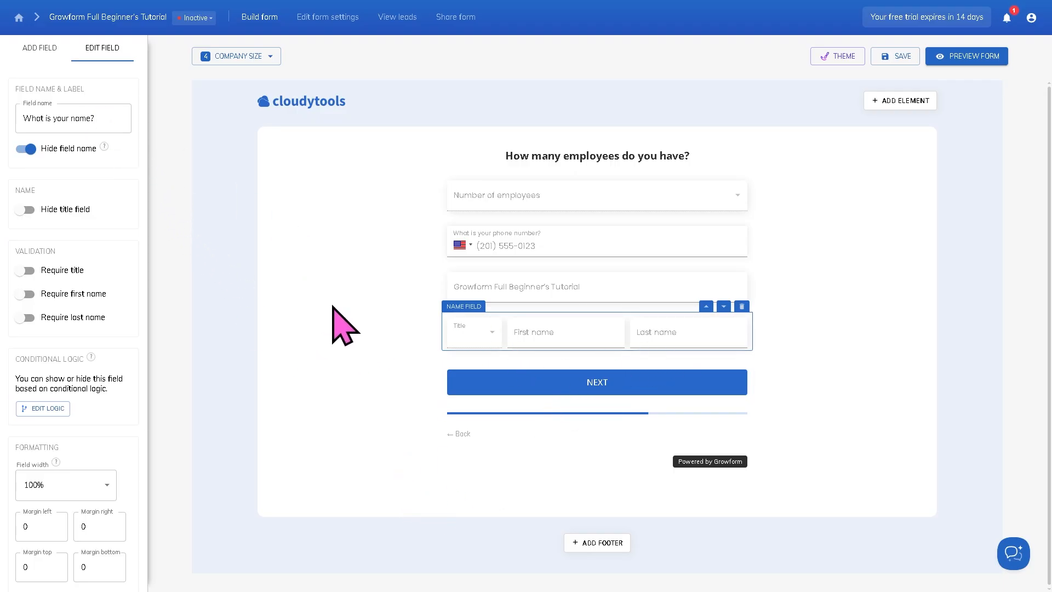
triple_click(82, 110)
text(Growform Full Beginner’s Tutorial)
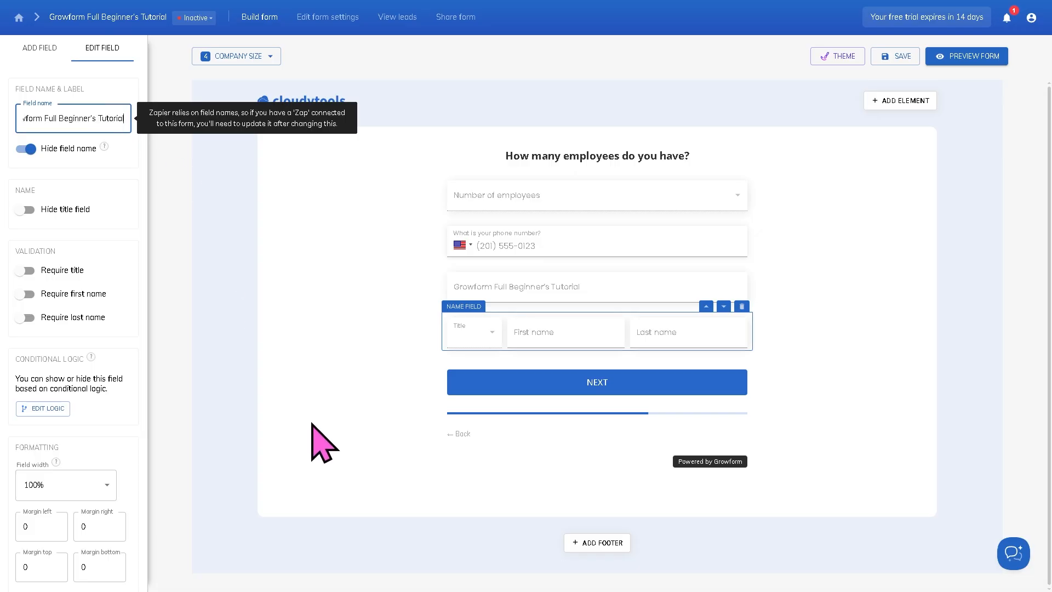
click(36, 47)
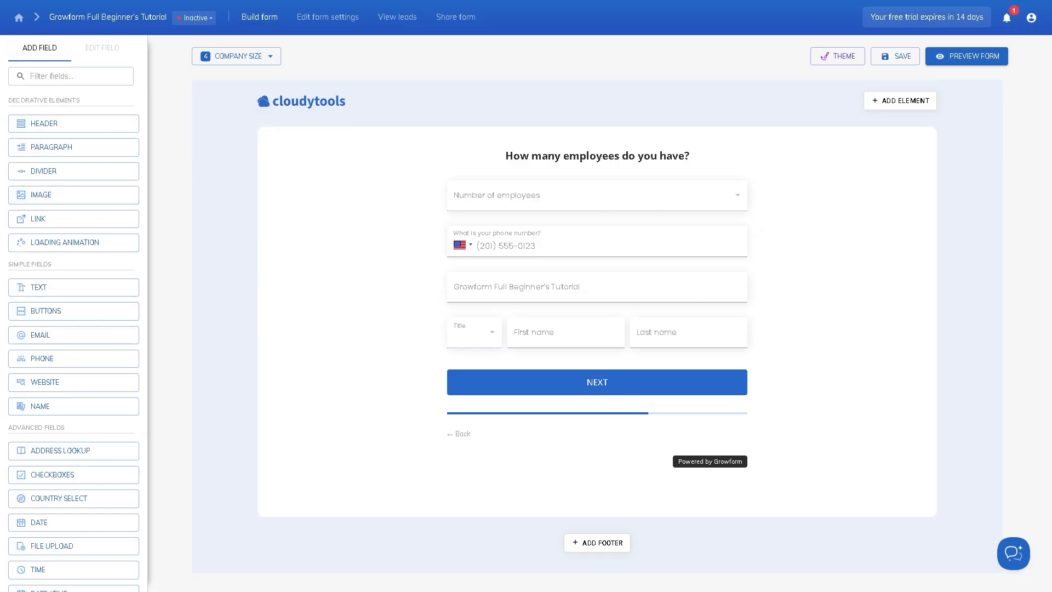
Add an address lookup field below the name field, shown only when the Intended outcomes text field contains "Growform Full Beginner's Tutorial"
click(99, 452)
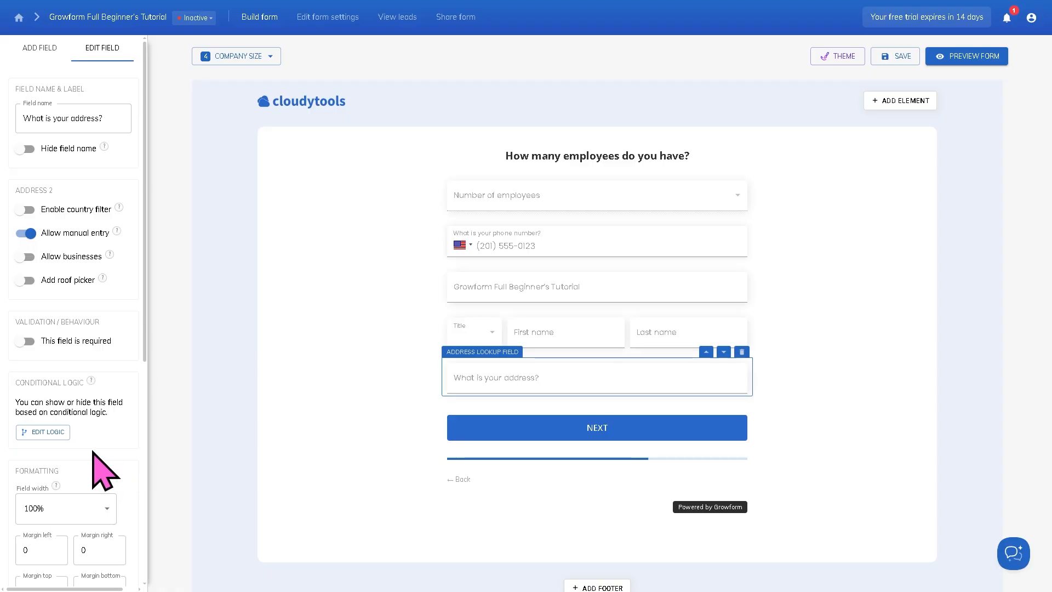
click(48, 431)
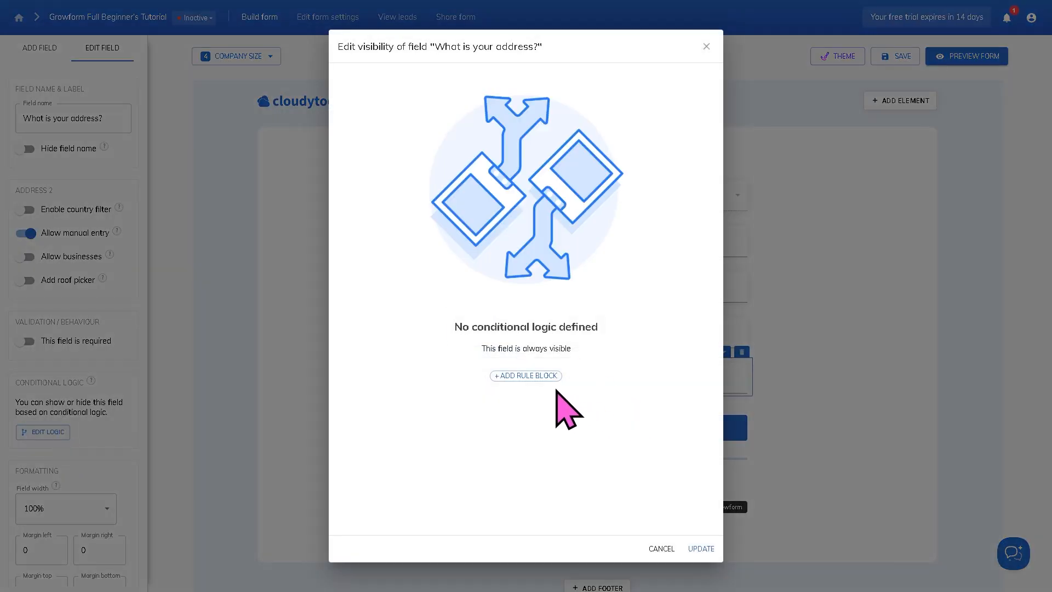
click(541, 377)
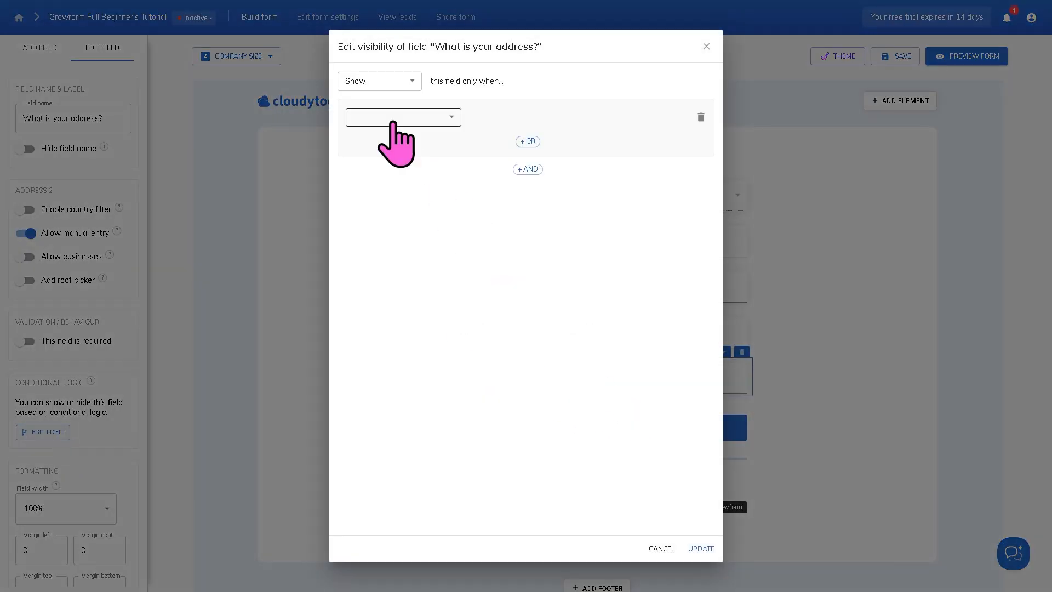
click(413, 114)
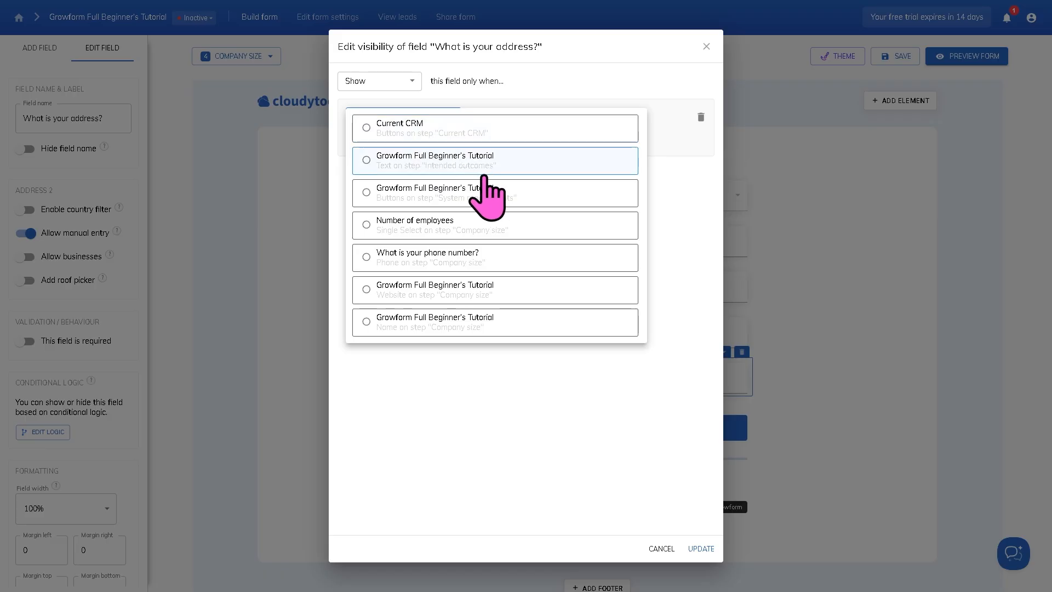
click(445, 160)
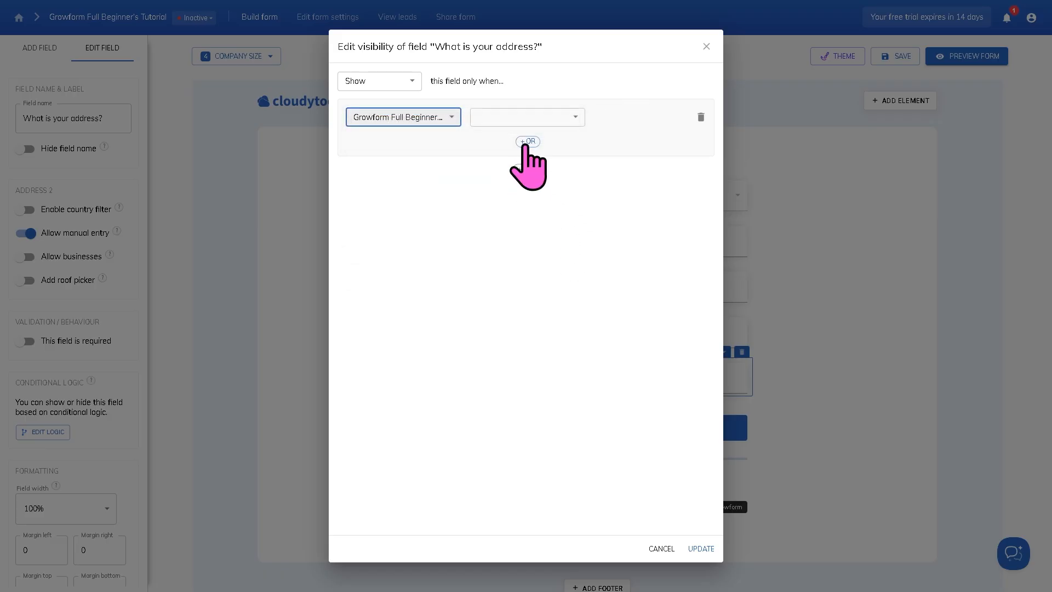
click(556, 116)
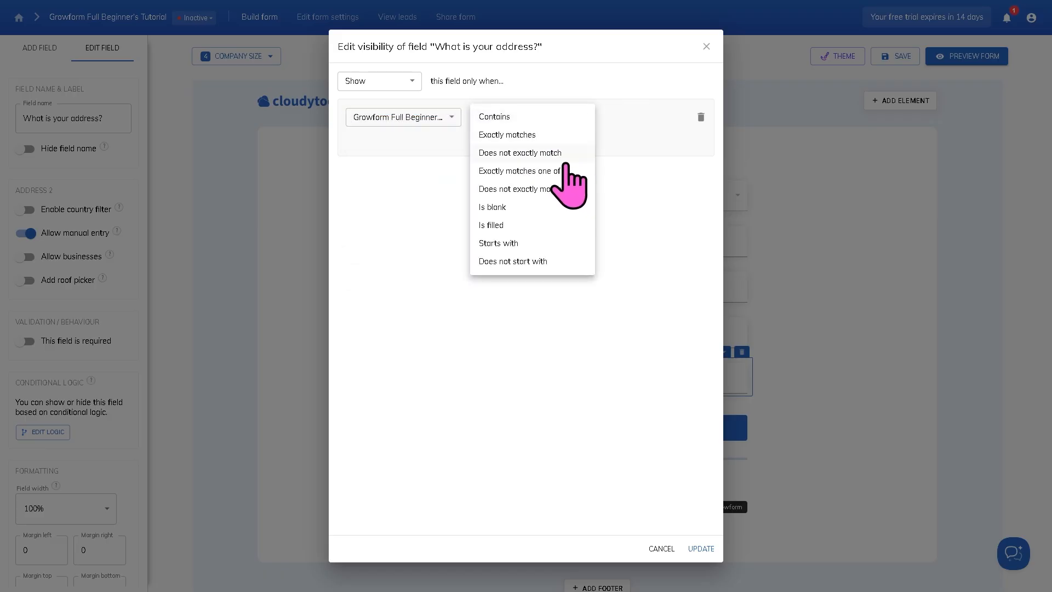
click(504, 116)
click(702, 548)
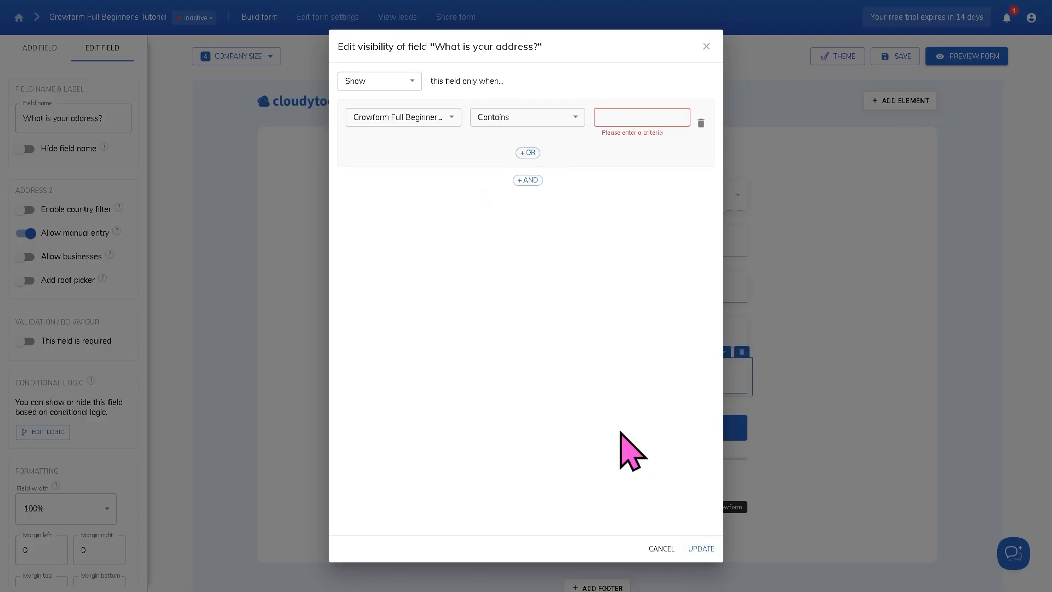
click(651, 117)
text(Growform Full Beginner's Tutorial)
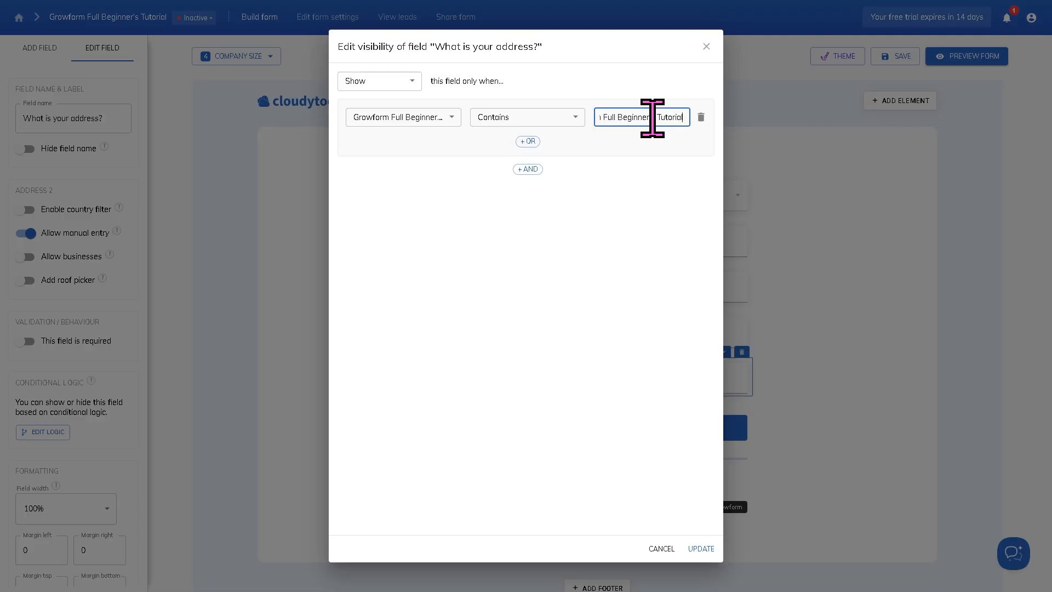
click(701, 550)
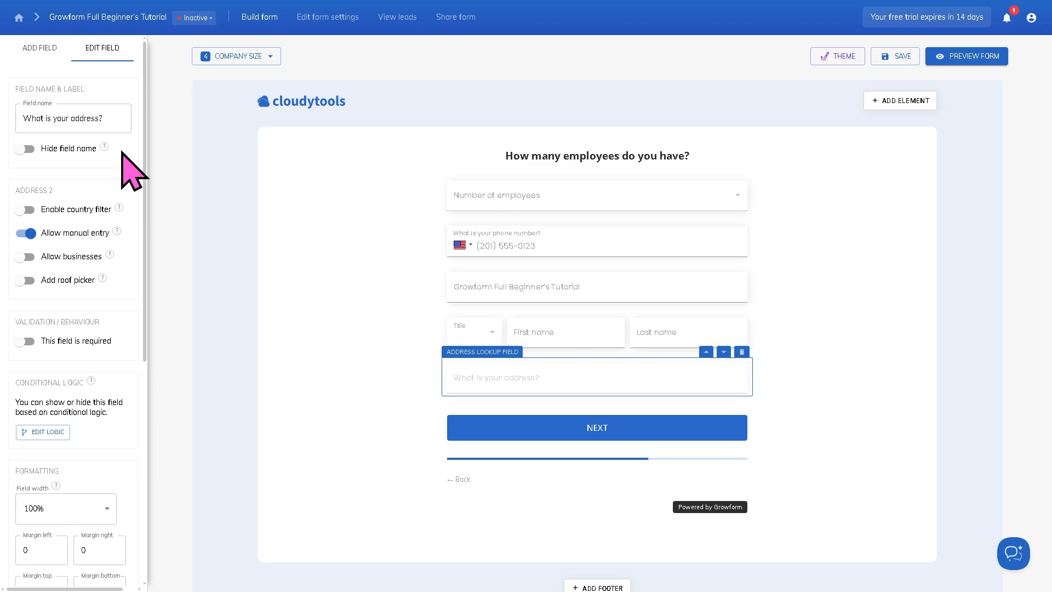
Add a checkboxes field below the address lookup, plus a country select field moved directly above the checkboxes
click(40, 49)
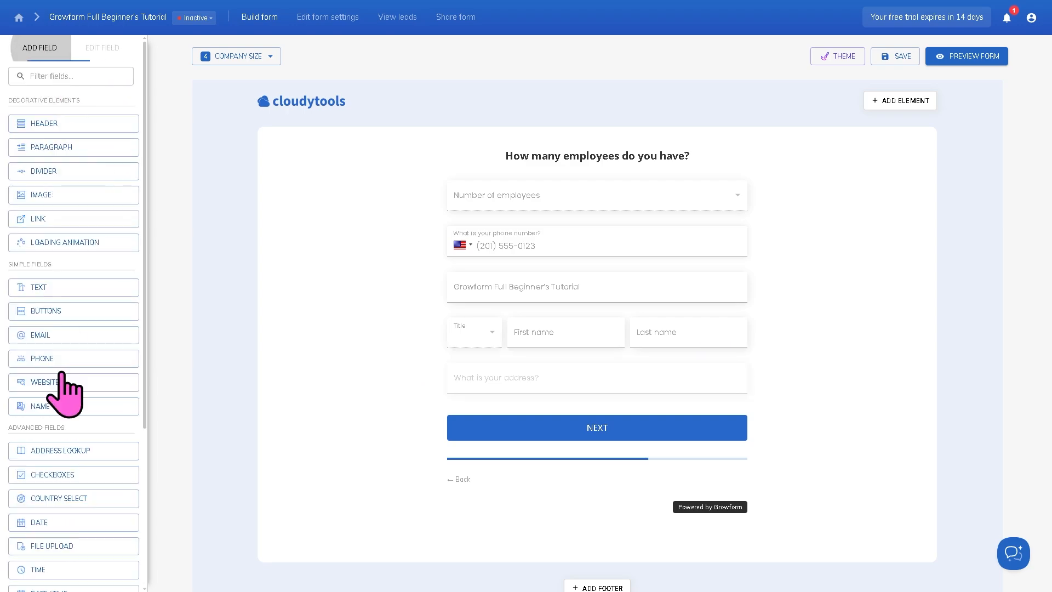
click(77, 474)
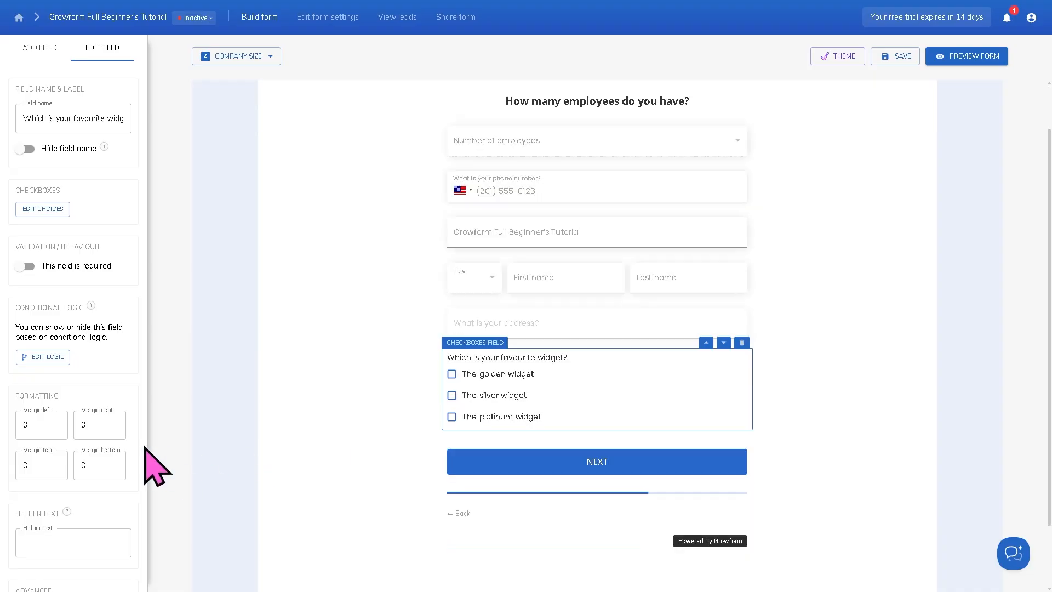
click(41, 50)
scroll(83, 384, down, 1)
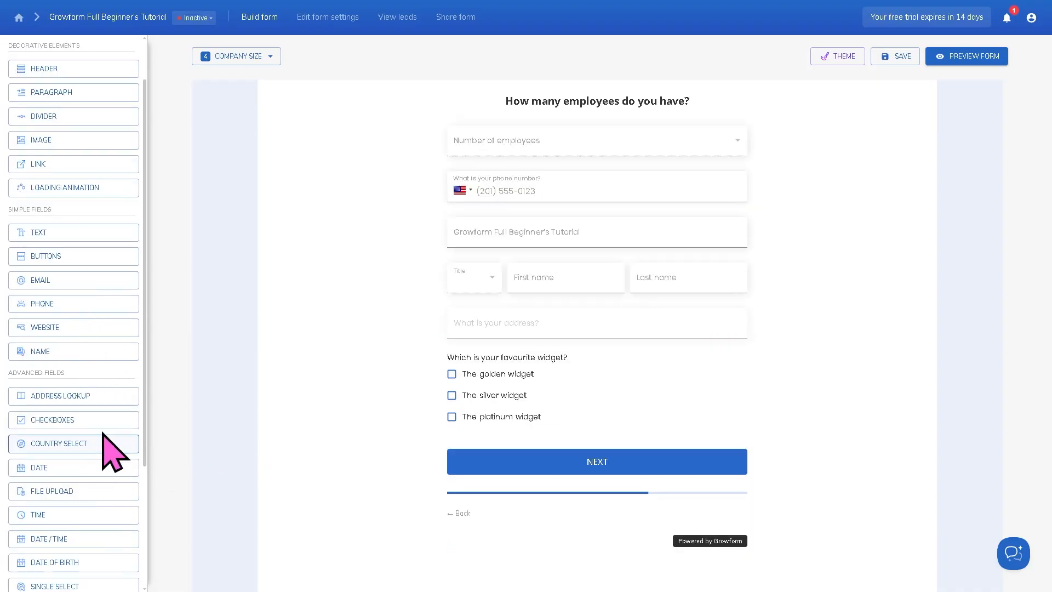
click(90, 445)
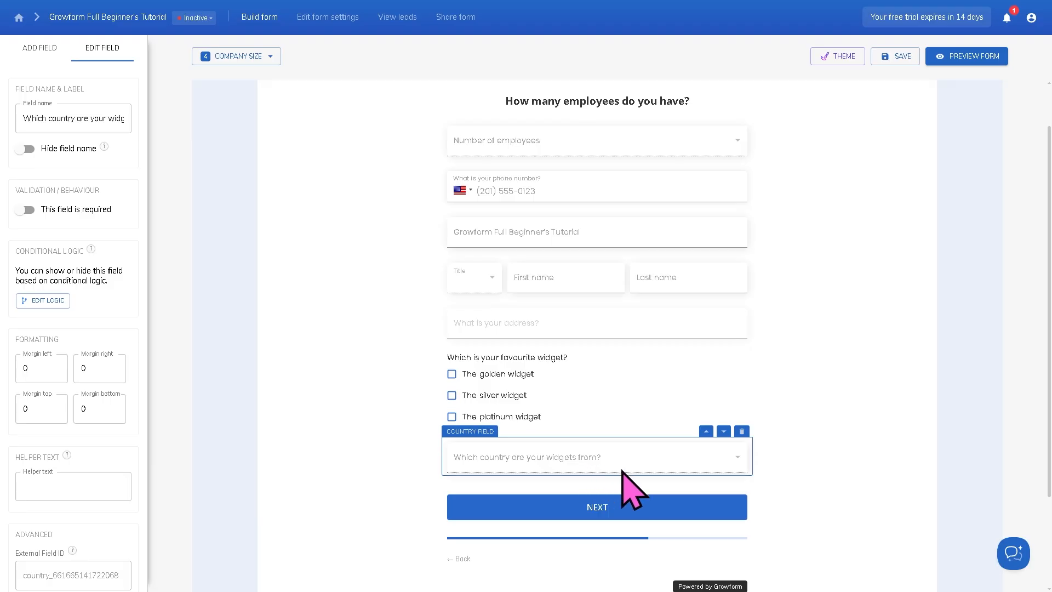
click(707, 431)
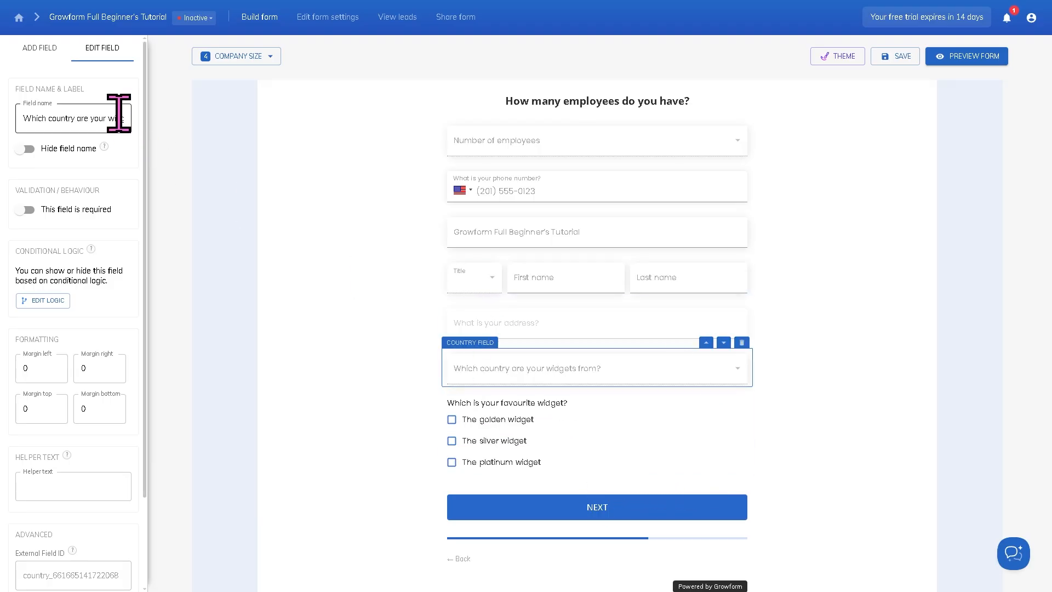
Add a date field below the favourite widget checkboxes in the Company size step
click(41, 48)
scroll(113, 449, down, 3)
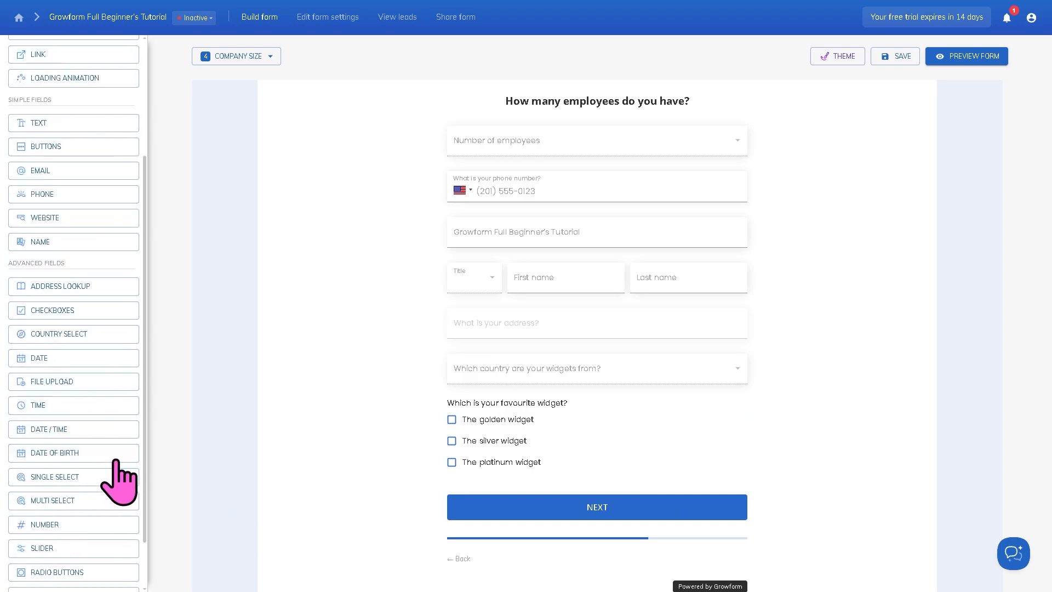
scroll(82, 378, down, 1)
click(77, 298)
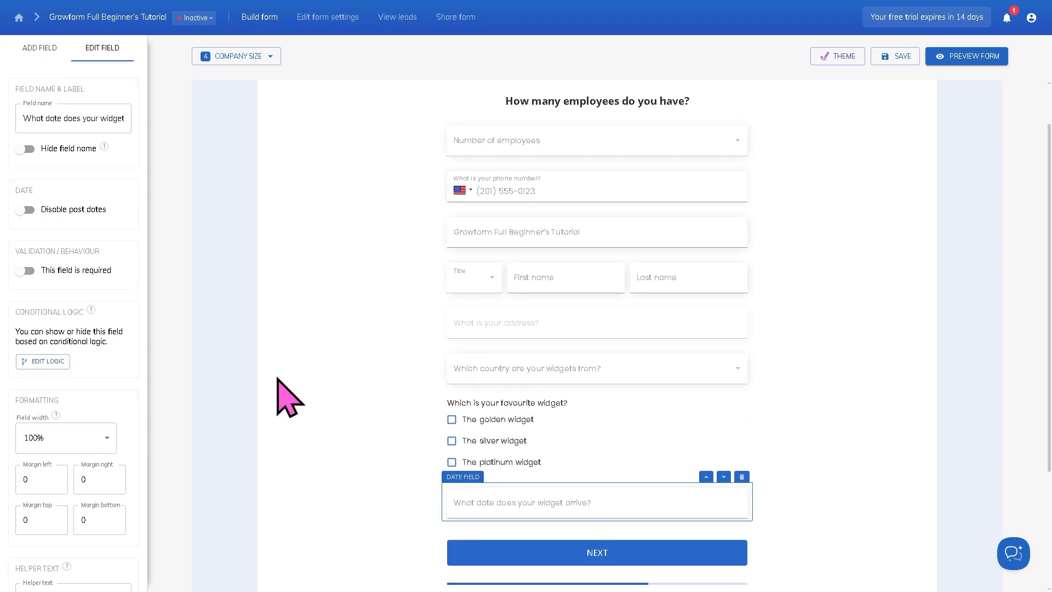
scroll(619, 504, down, 1)
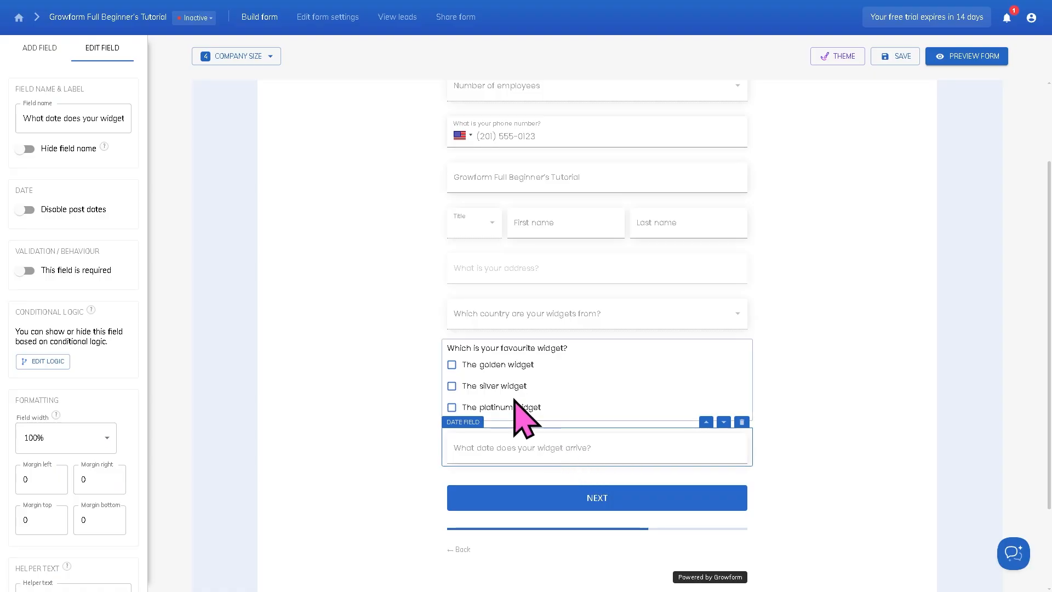
Add a file upload field below the date field in the Company size step
click(40, 48)
scroll(104, 438, down, 3)
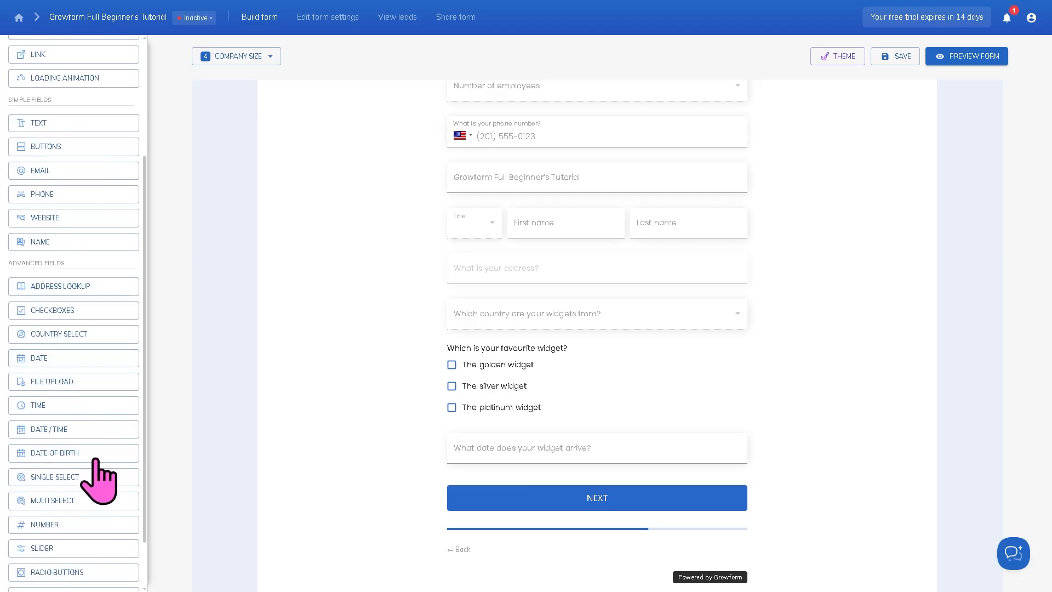
click(73, 323)
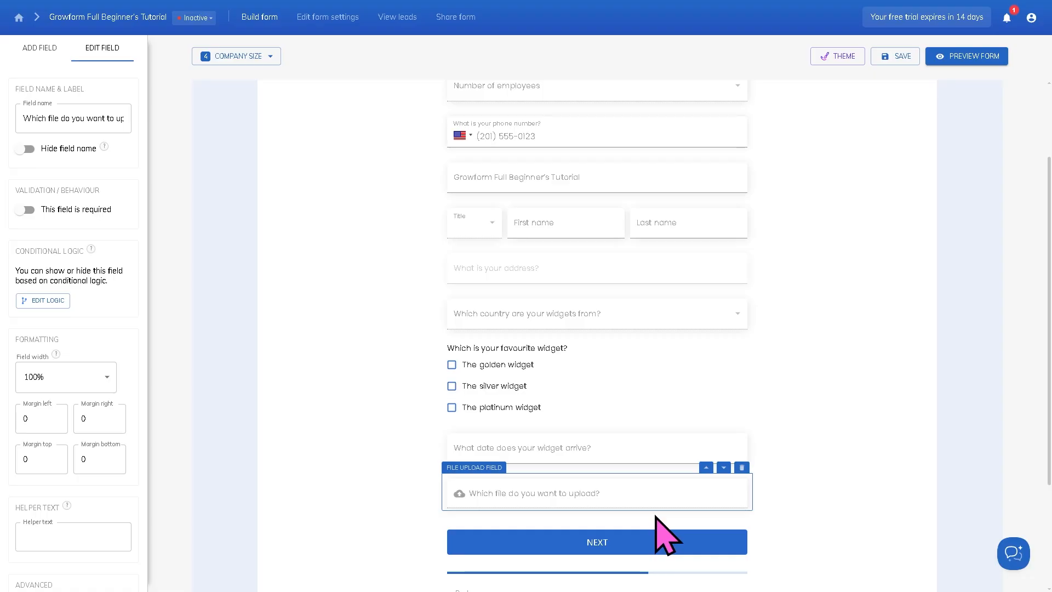
scroll(667, 531, down, 1)
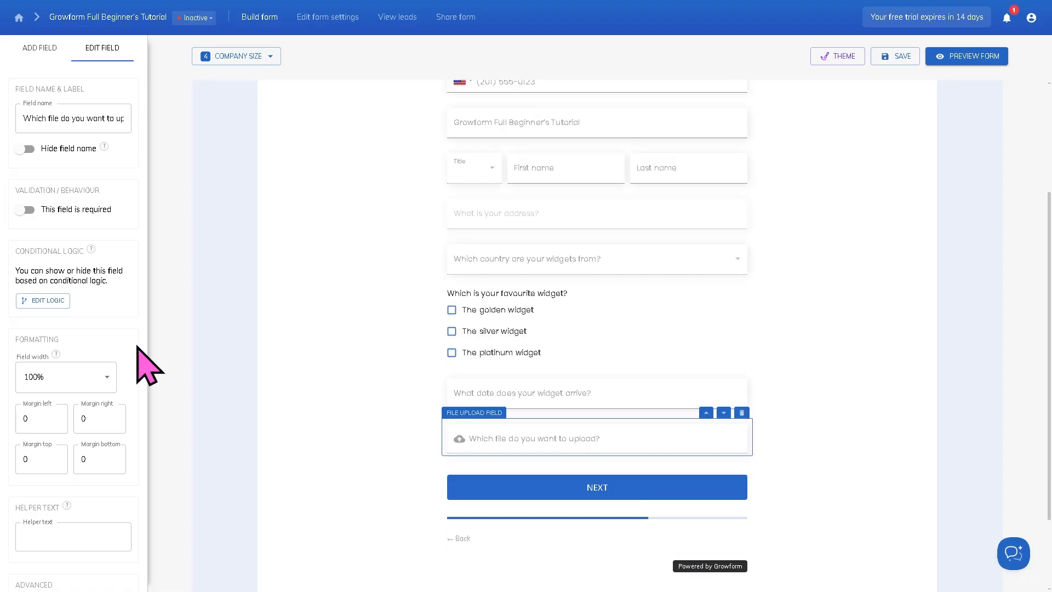
Add a time field below the file upload field in the Company size step
click(37, 49)
scroll(137, 438, down, 2)
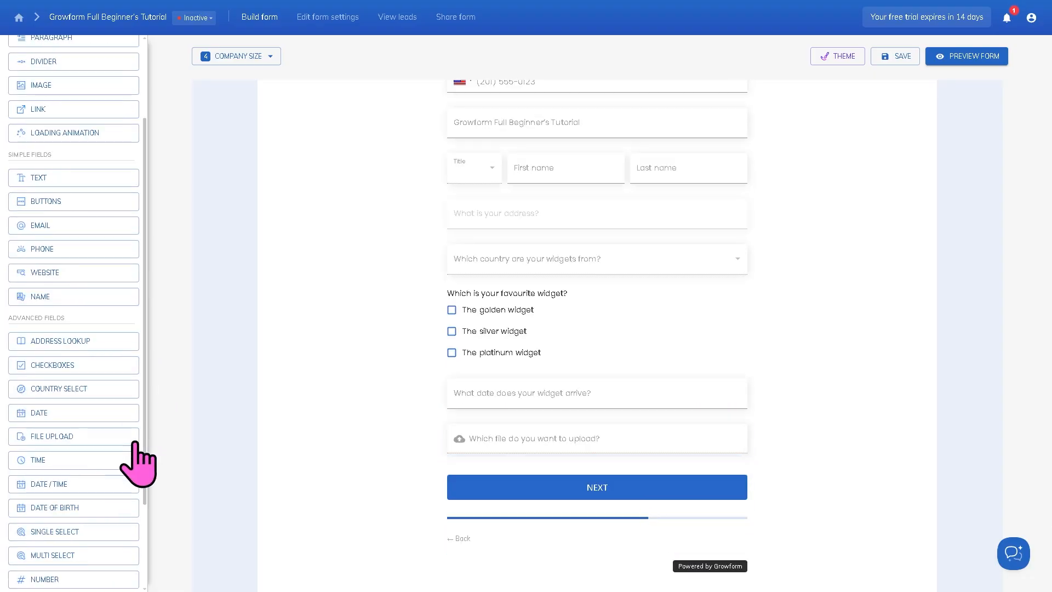
click(73, 466)
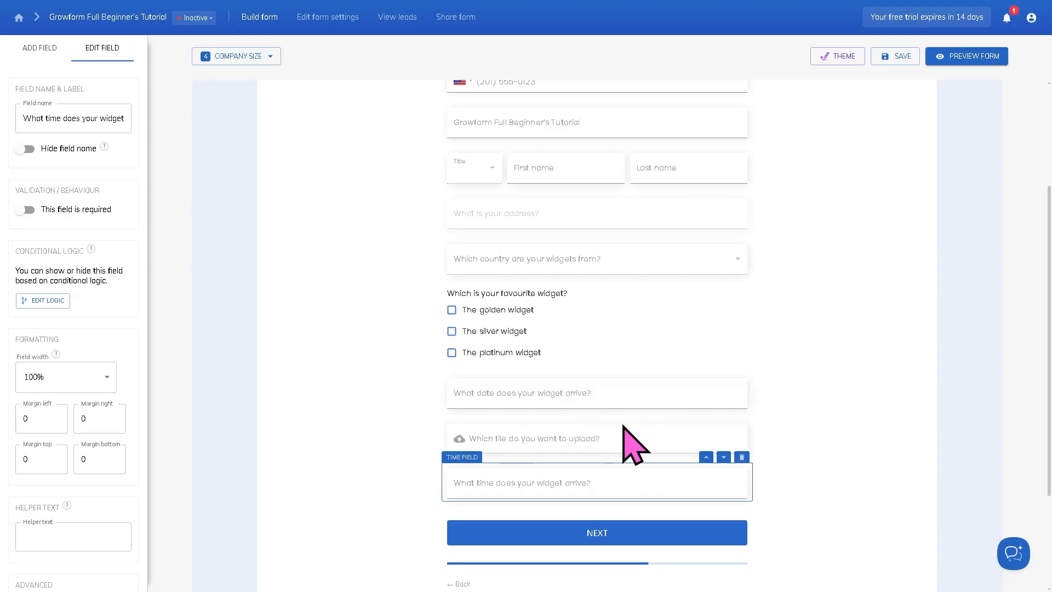
scroll(616, 490, down, 3)
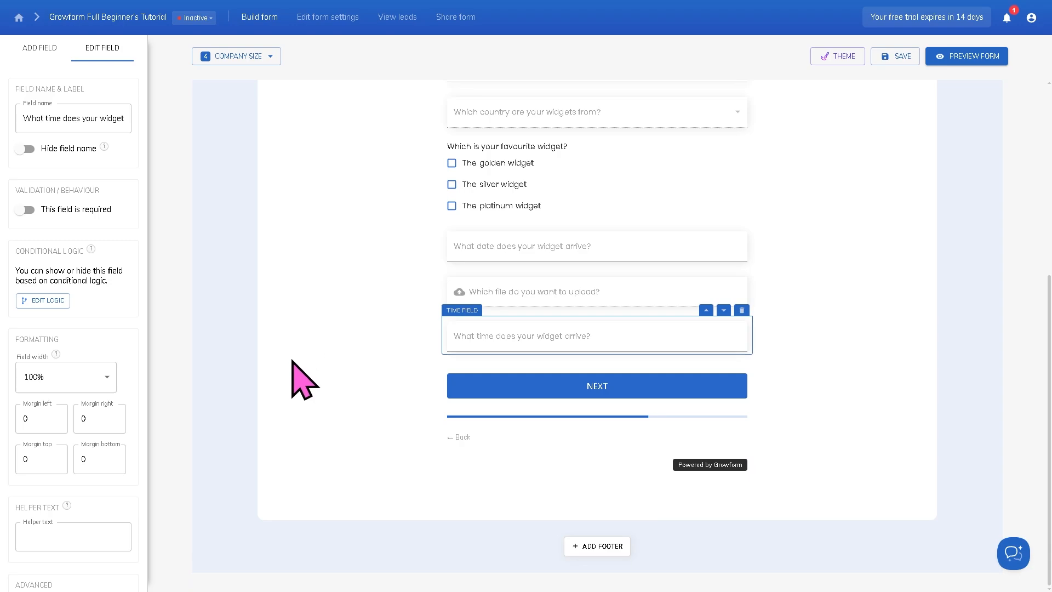
Add a TOS checkbox field below the time field in the Company size step
click(37, 48)
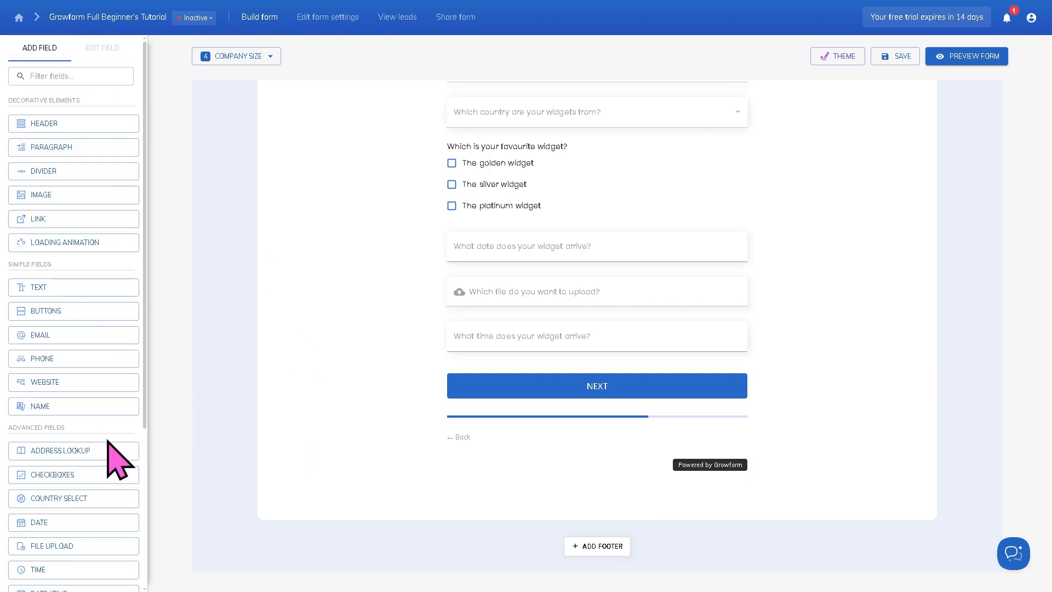
scroll(115, 496, down, 4)
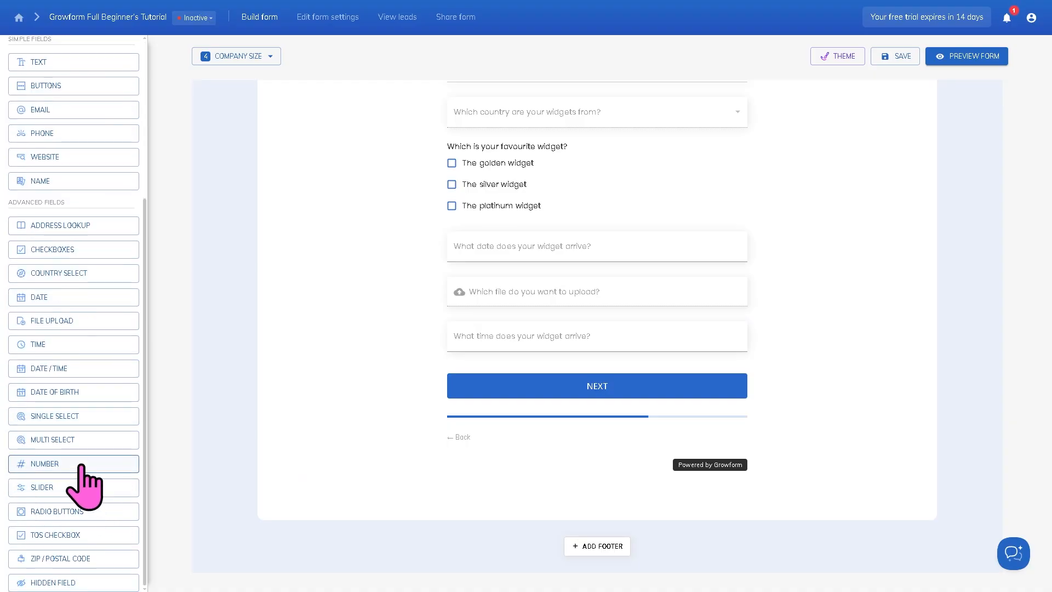
click(101, 537)
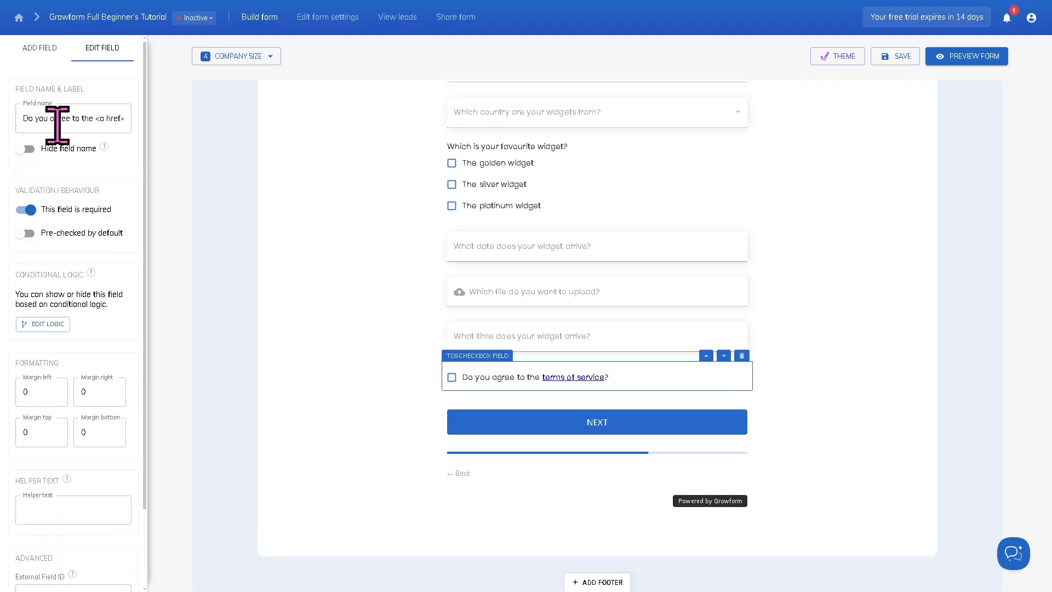
click(37, 49)
scroll(107, 482, down, 3)
scroll(123, 577, down, 1)
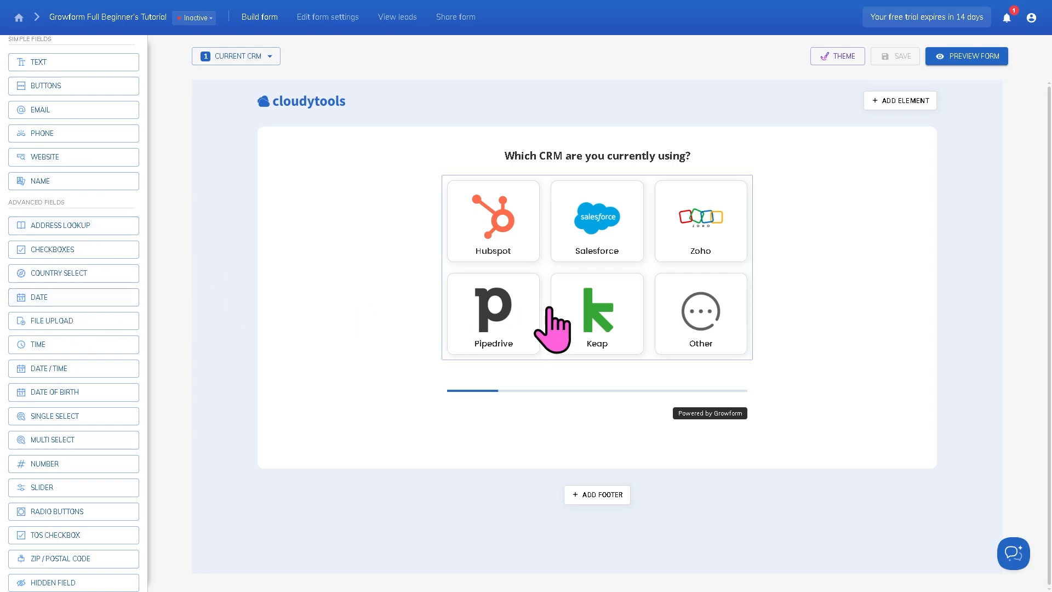
Set the date format to DD/MM/YYYY in the form's basic settings
click(328, 19)
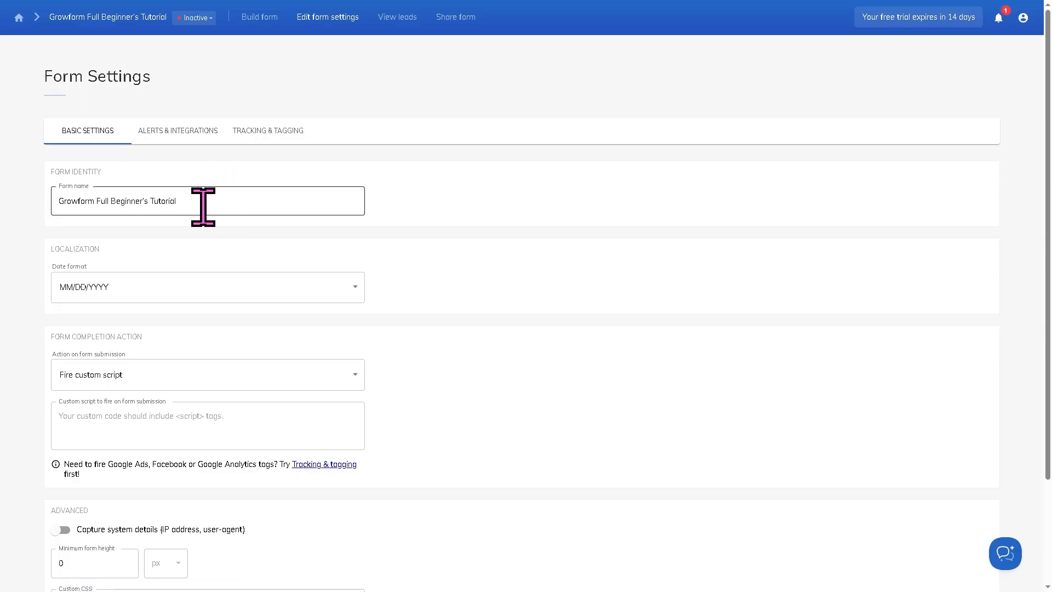
click(353, 287)
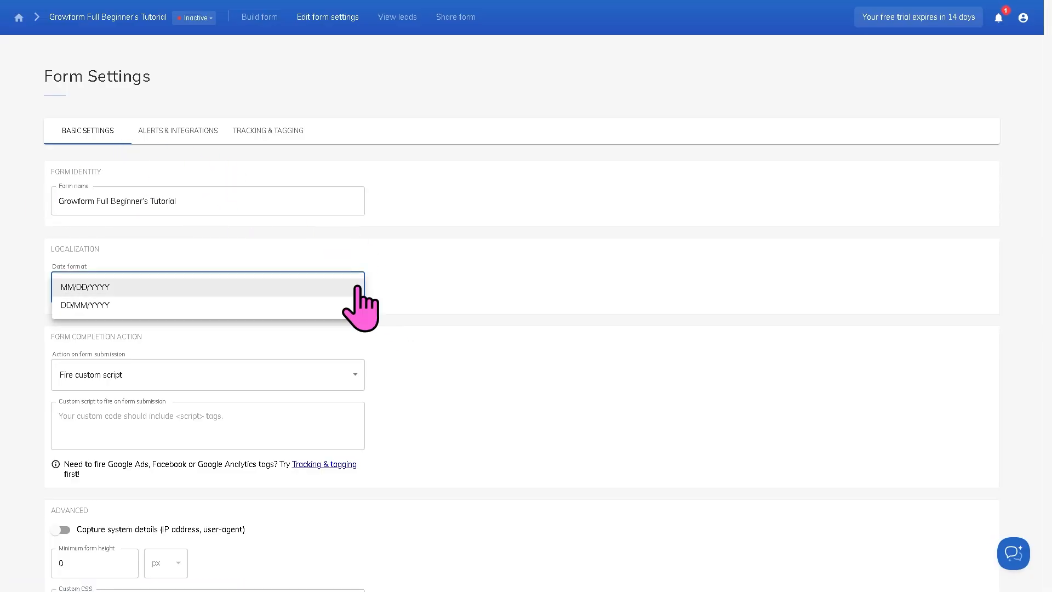
click(197, 306)
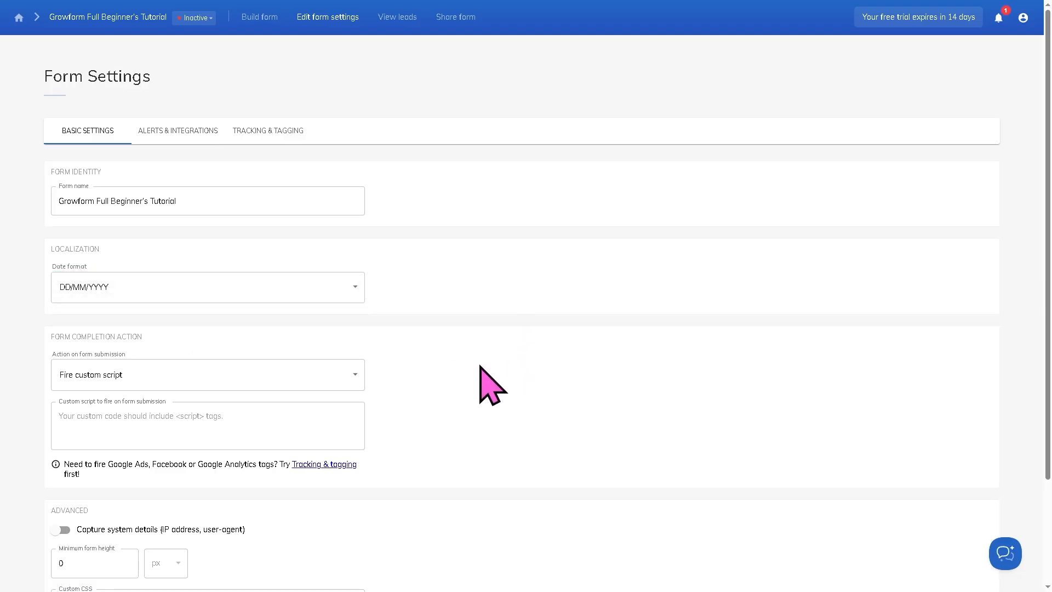
Review the available form submission actions and the advanced form settings, keeping Fire custom script as the action
click(356, 381)
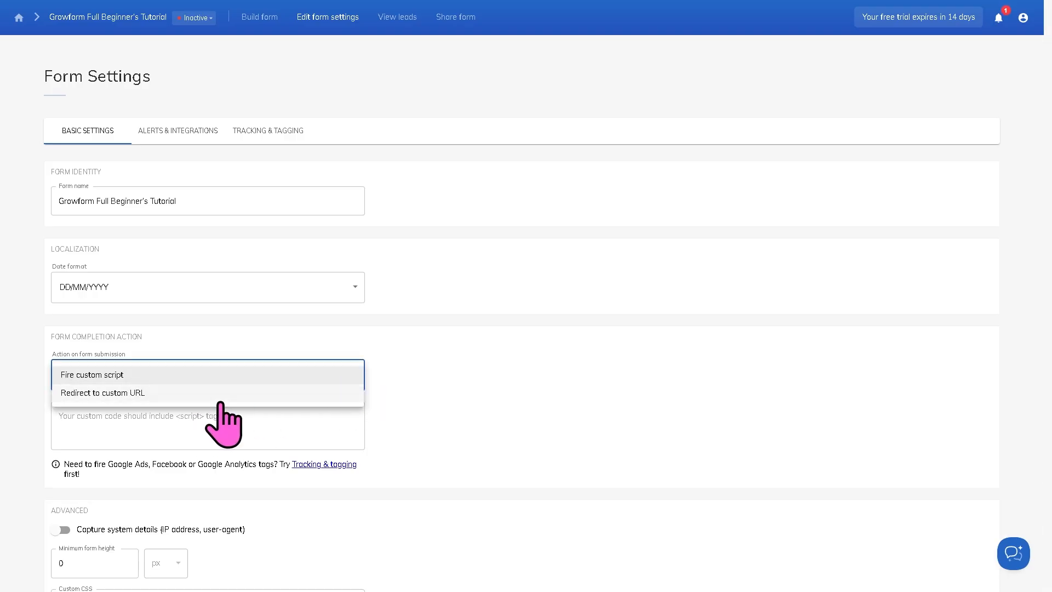
click(534, 408)
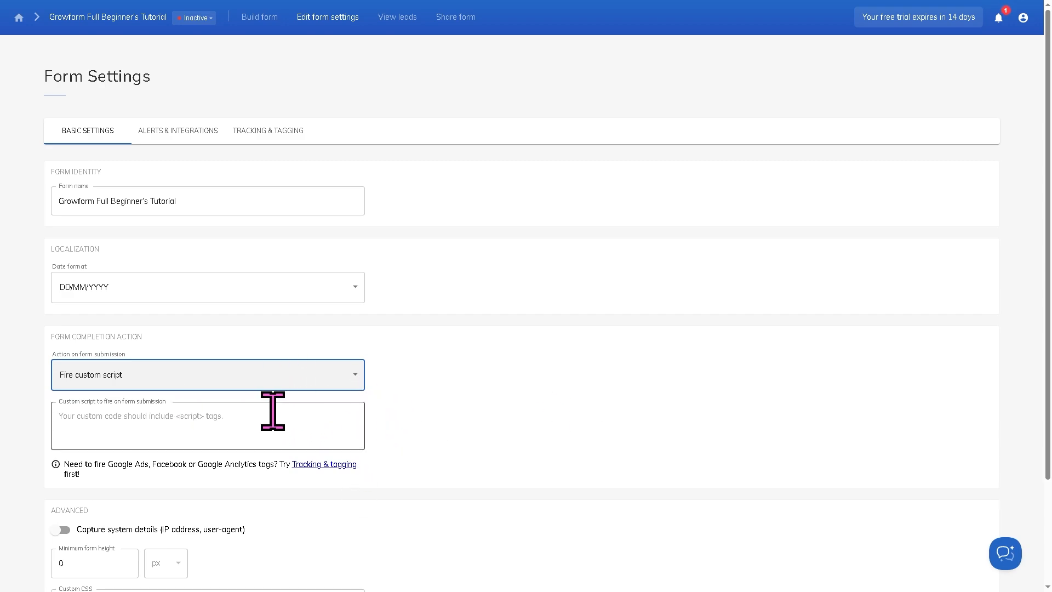
scroll(463, 471, down, 2)
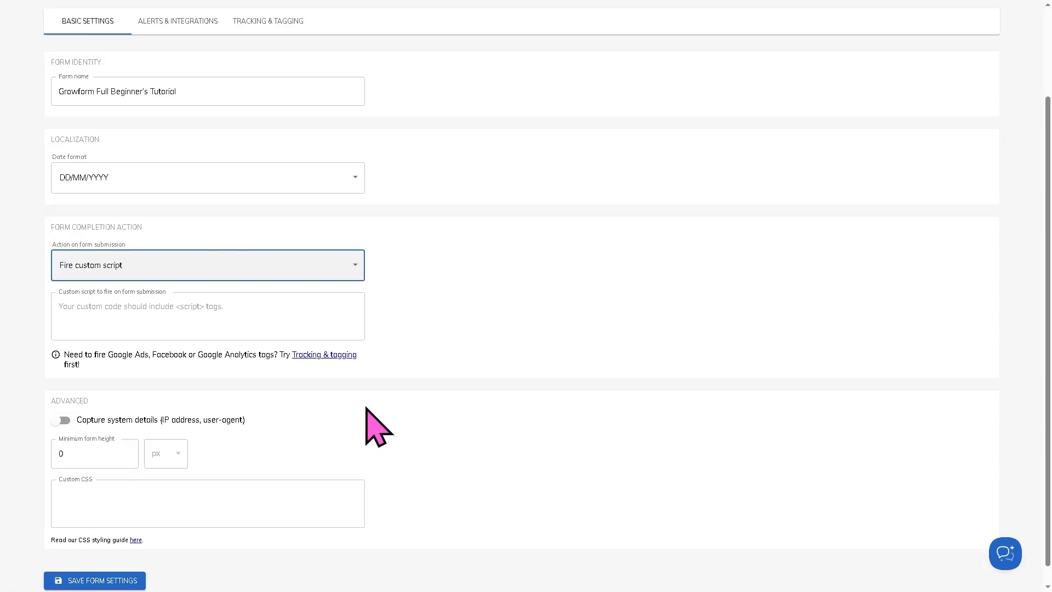
Look over the tracking and tagging settings for Google Analytics, Google Ads and Facebook
click(344, 356)
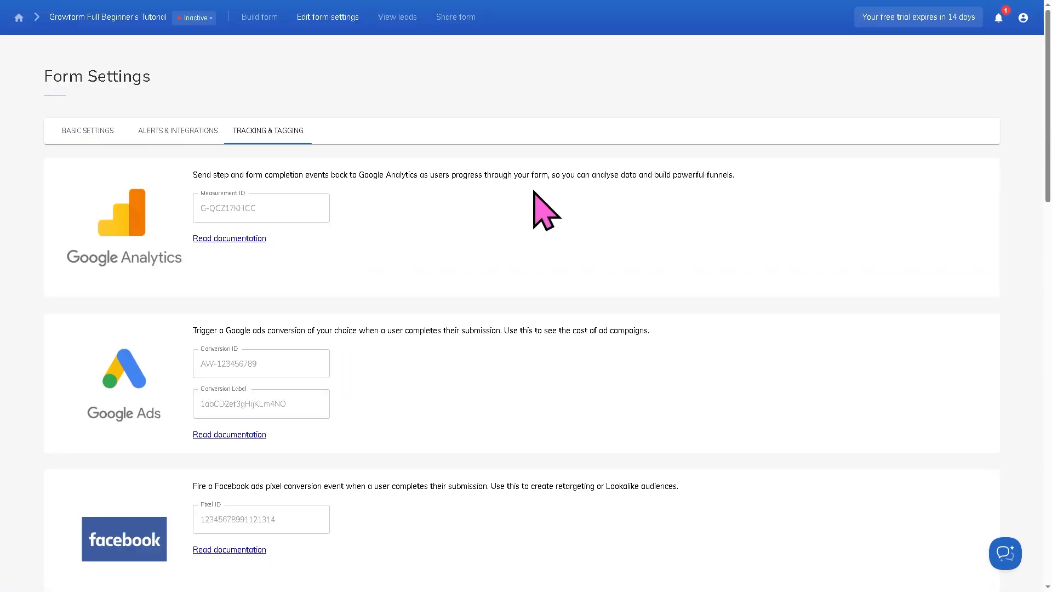
scroll(706, 350, down, 4)
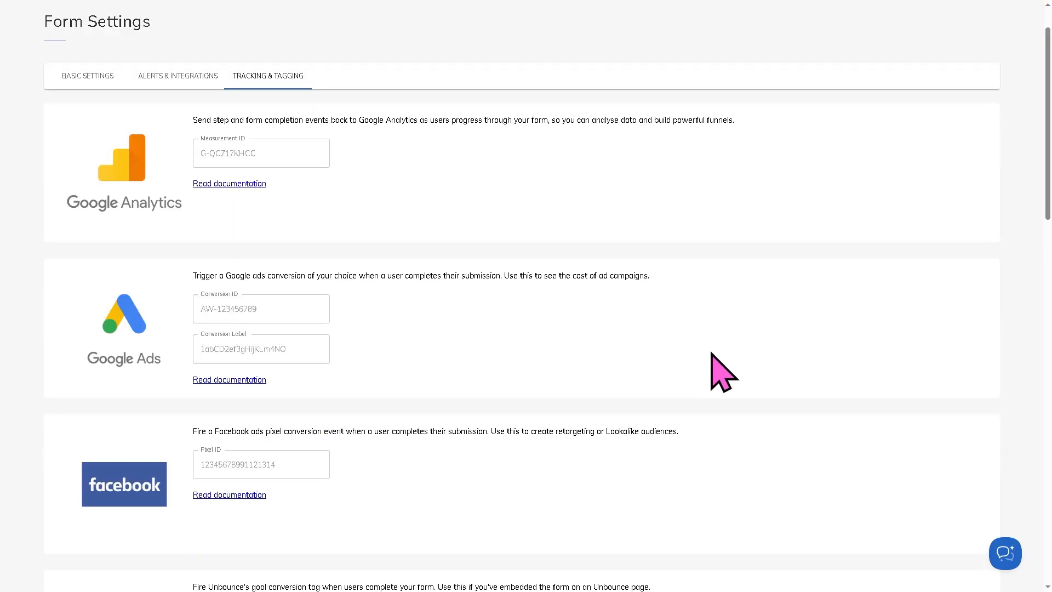
scroll(747, 388, up, 3)
scroll(748, 388, up, 1)
Enable capturing of system details (IP address, user-agent) in the form's basic settings and save the form settings
click(88, 134)
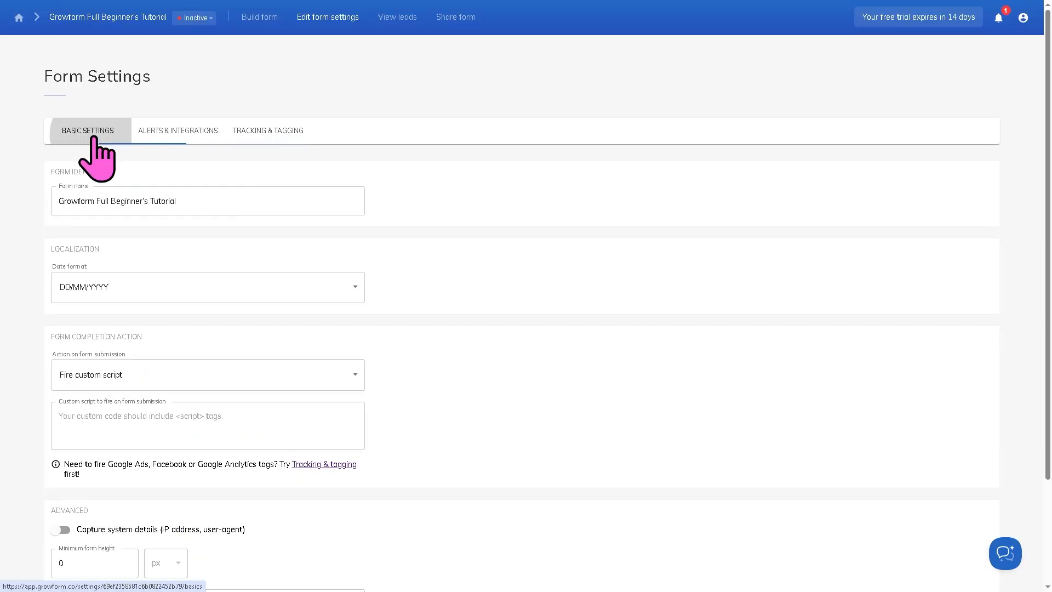
scroll(681, 376, down, 3)
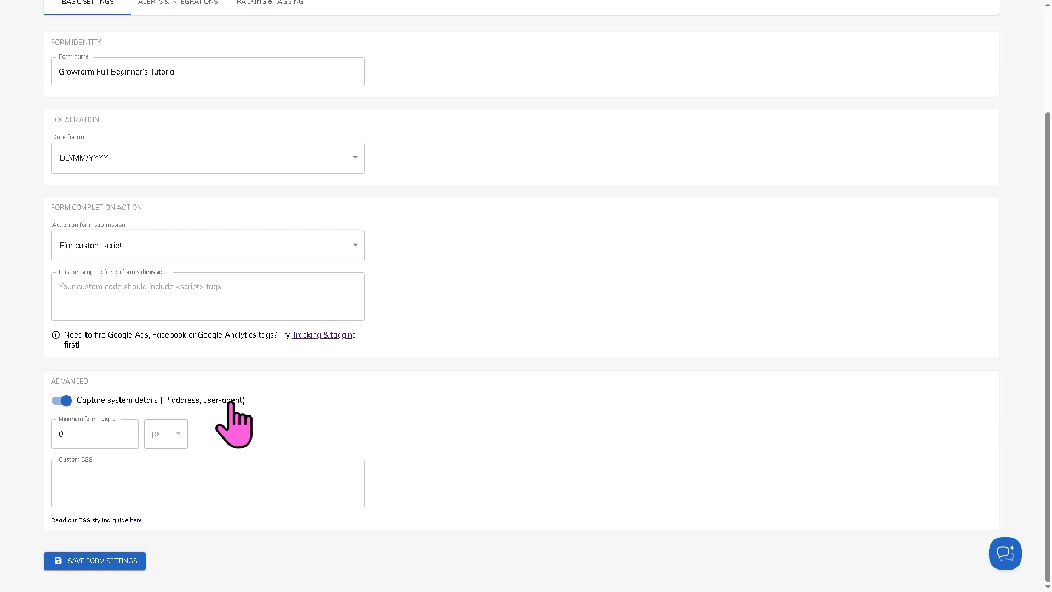
click(102, 560)
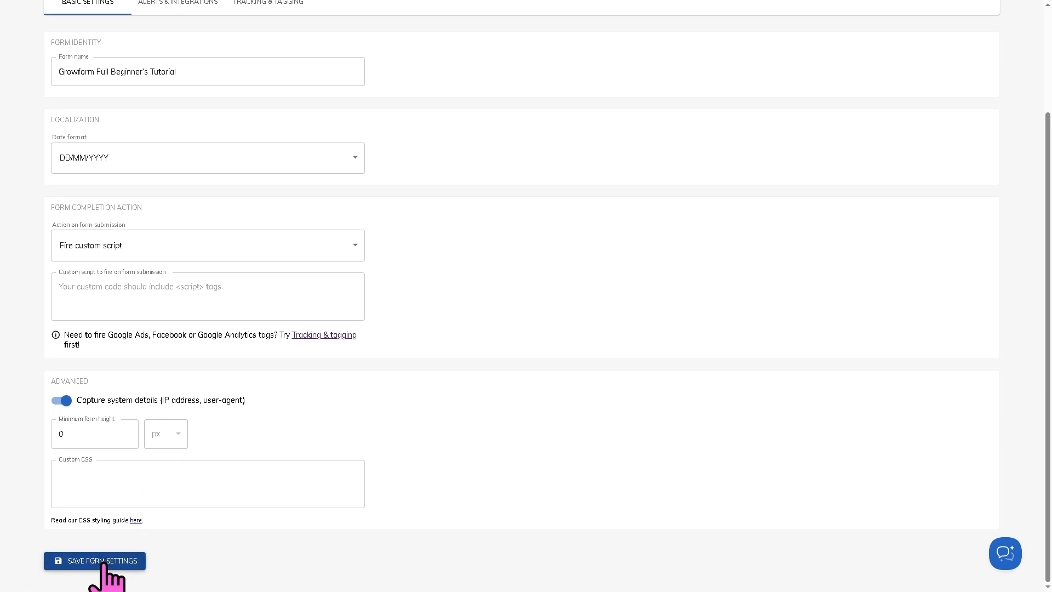
Add an email alert and a webhook to the form's alerts and integrations
scroll(371, 427, up, 3)
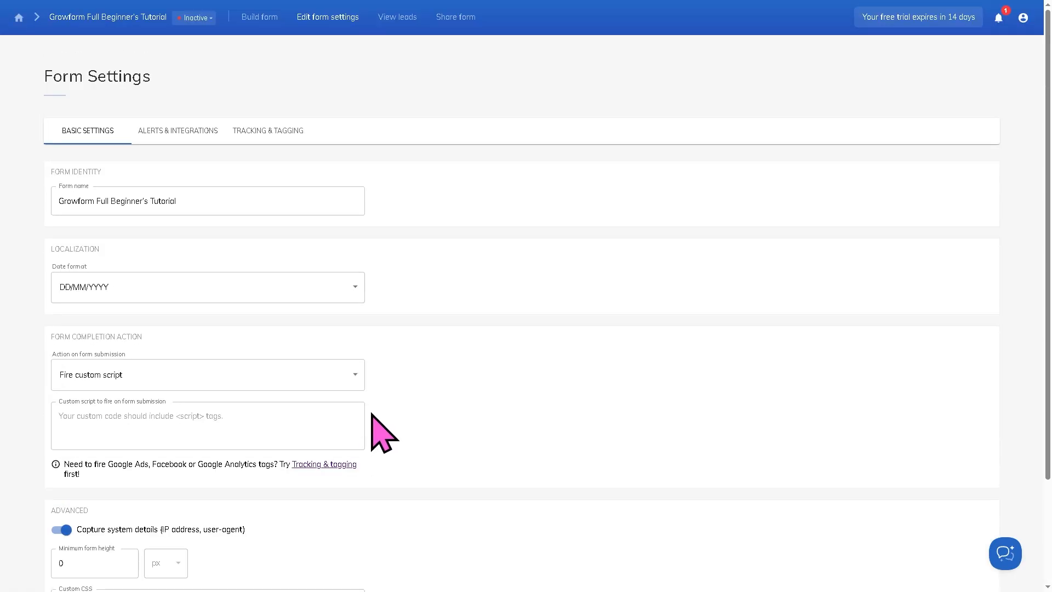
click(189, 133)
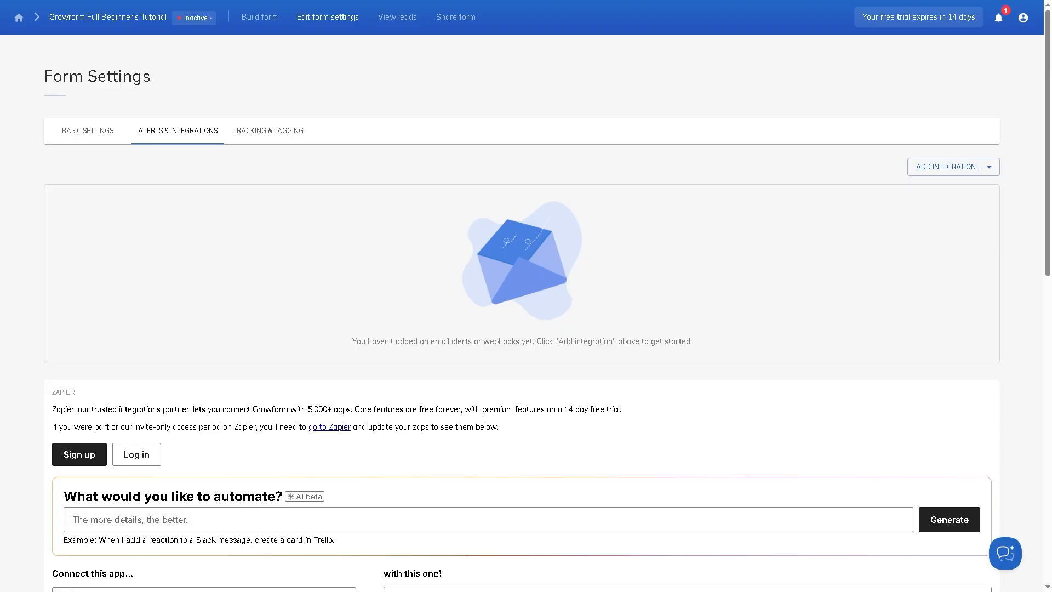
scroll(521, 296, down, 1)
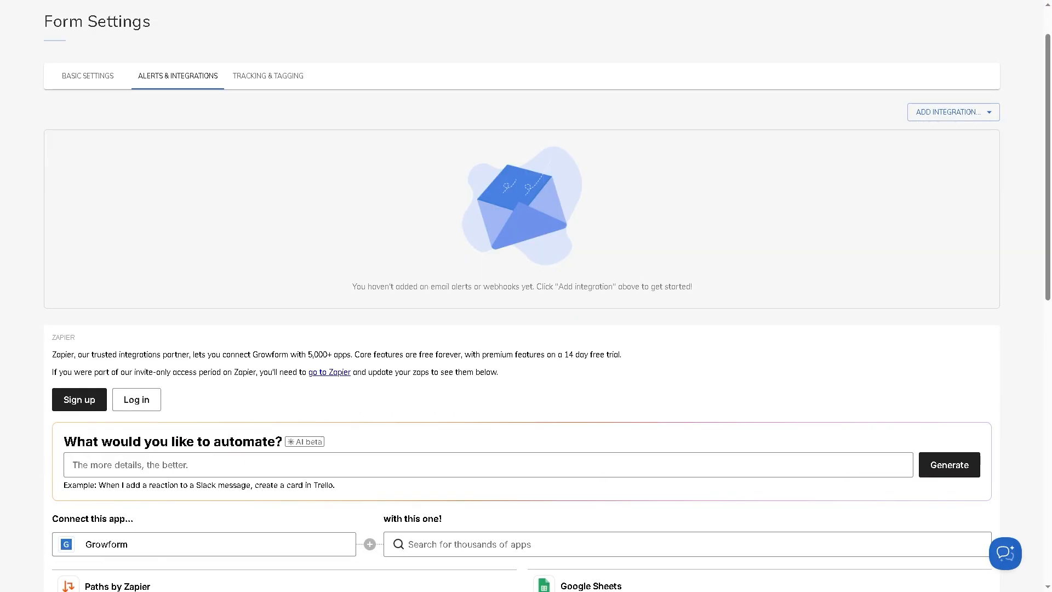
click(991, 114)
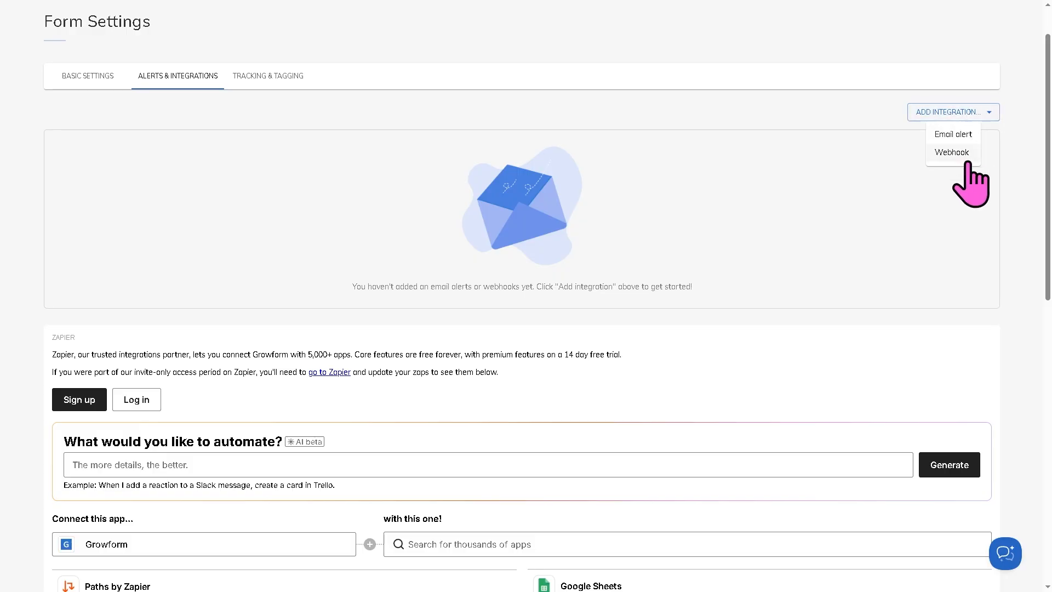
click(963, 155)
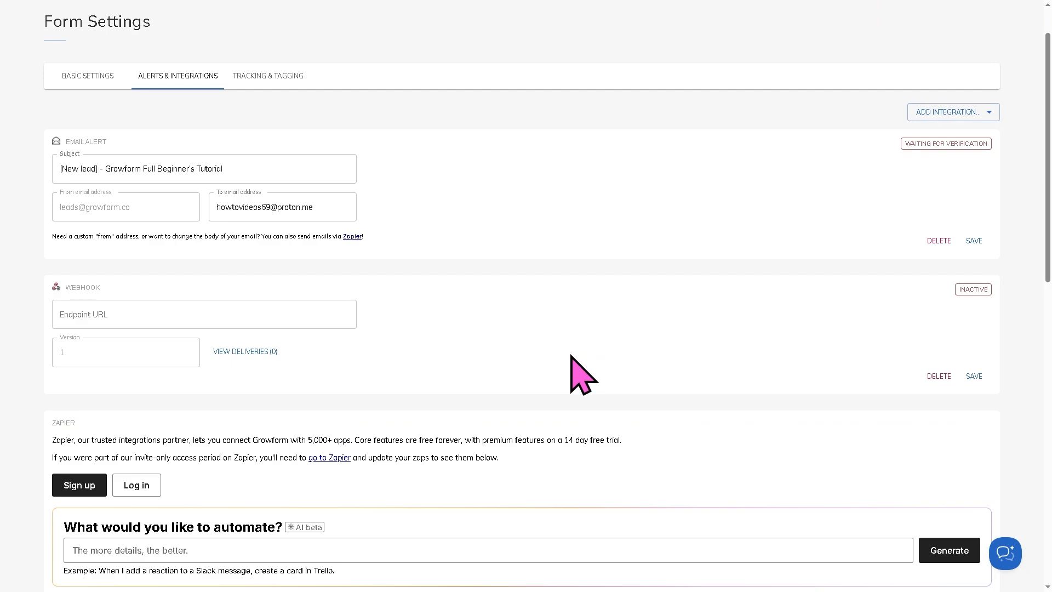
Choose Google Sheets as the app to connect with Growform through Zapier and review its popular workflows
scroll(425, 378, down, 2)
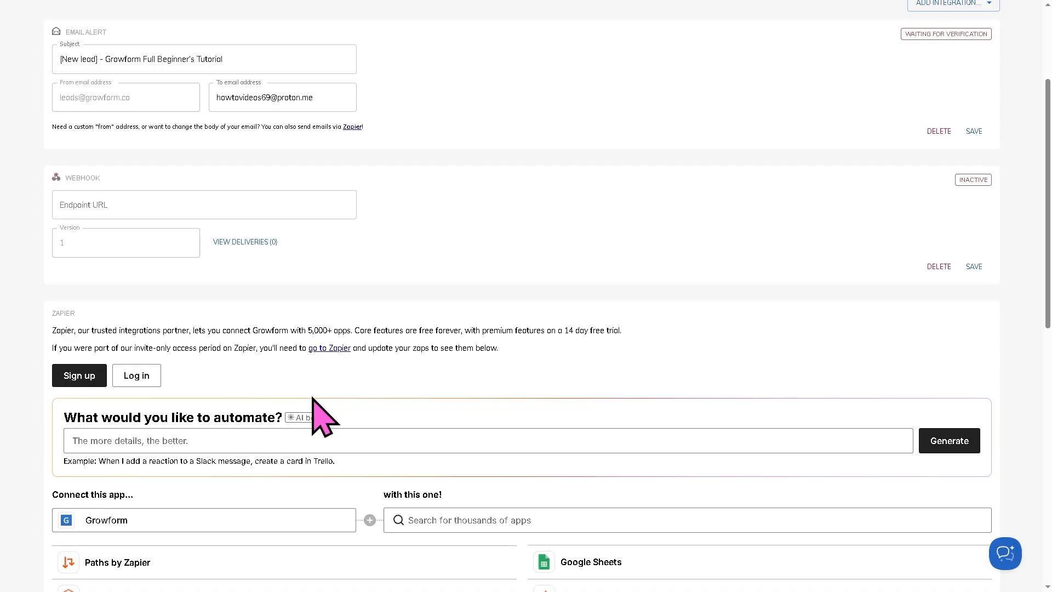
scroll(314, 400, down, 4)
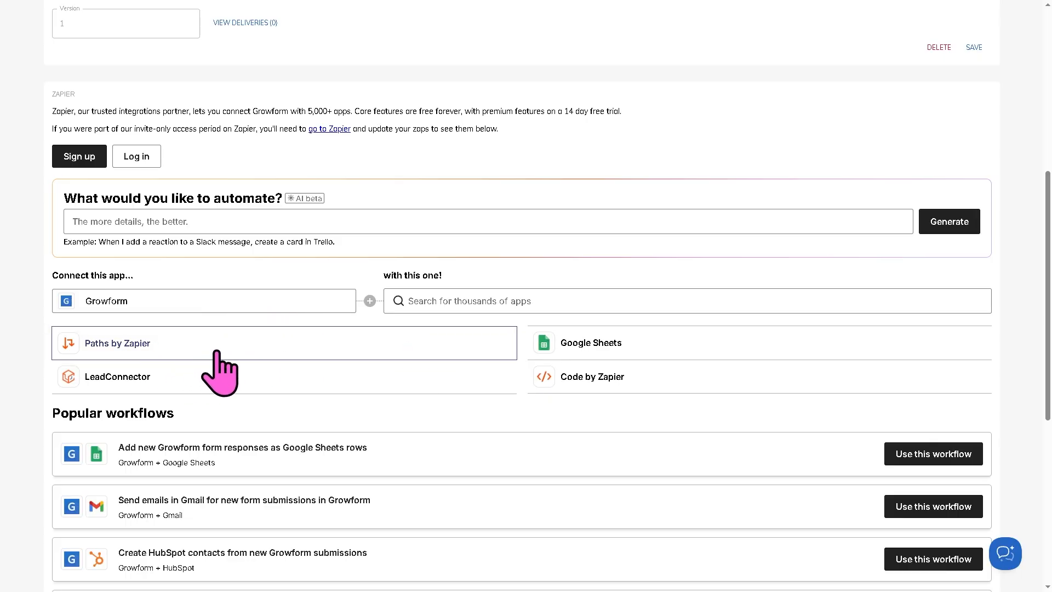
click(615, 344)
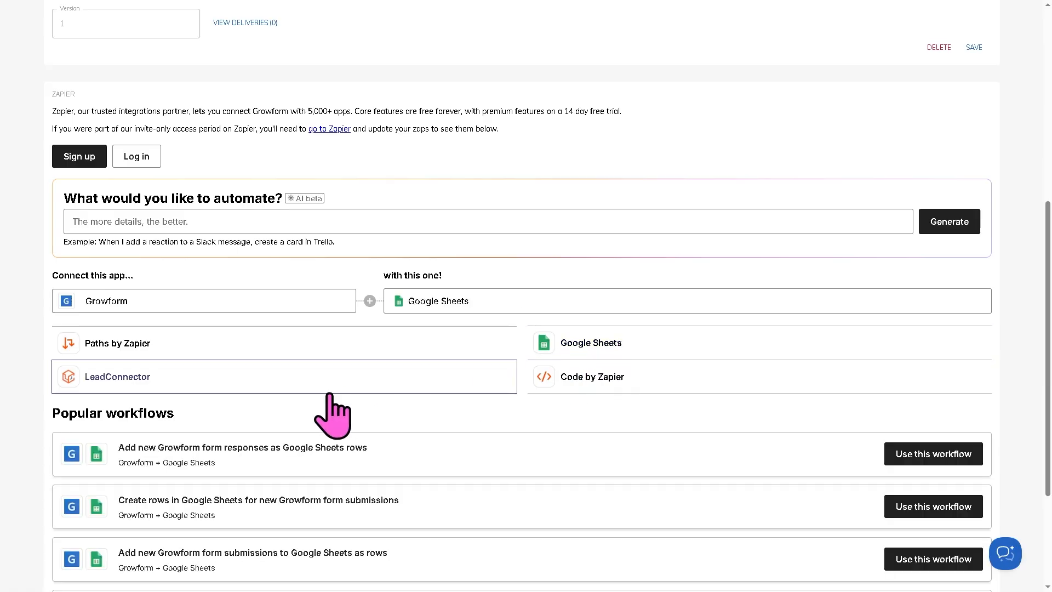
scroll(394, 422, down, 3)
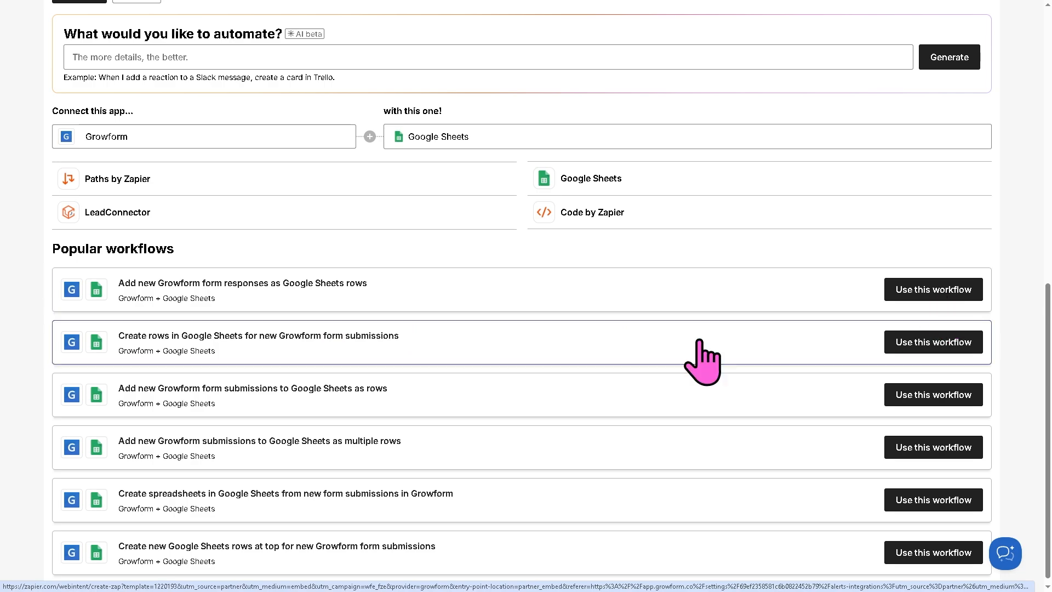
scroll(613, 378, down, 1)
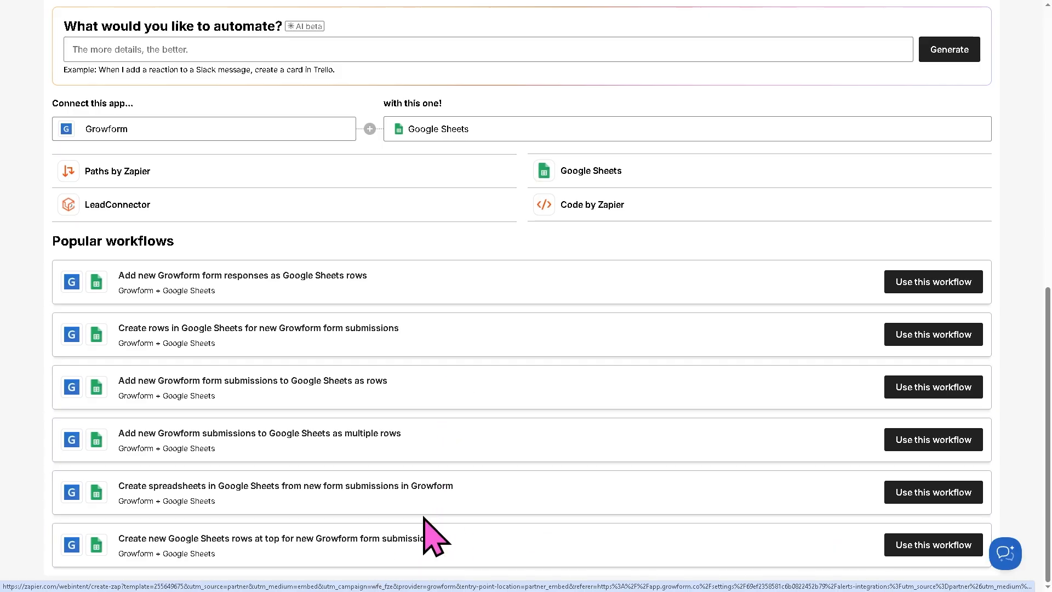
Try the Zapier workflow that creates new Google Sheets rows at top for new Growform submissions, proceeding to the Zapier login
click(937, 548)
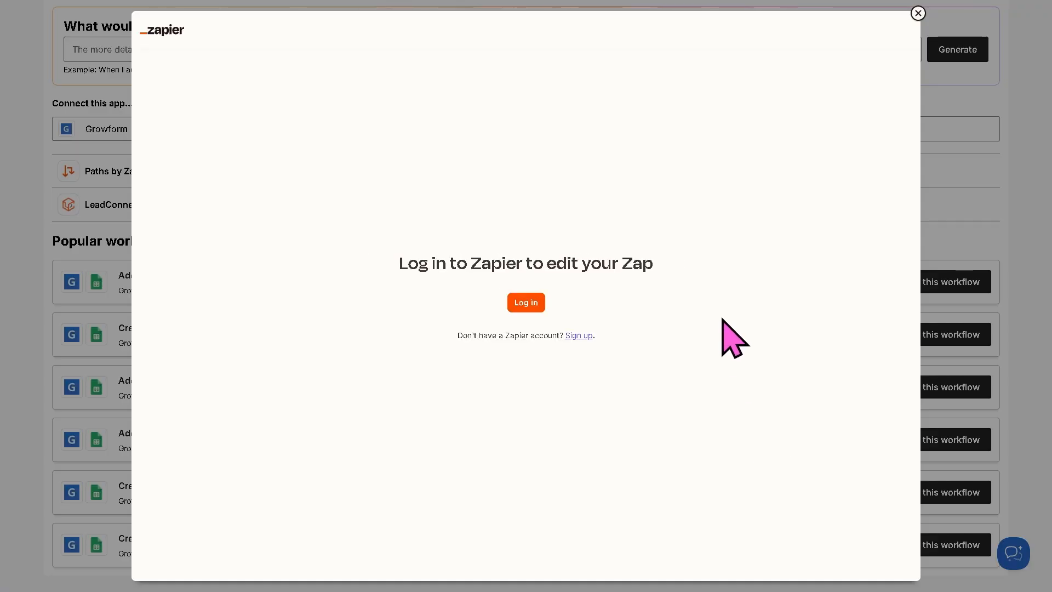
click(532, 303)
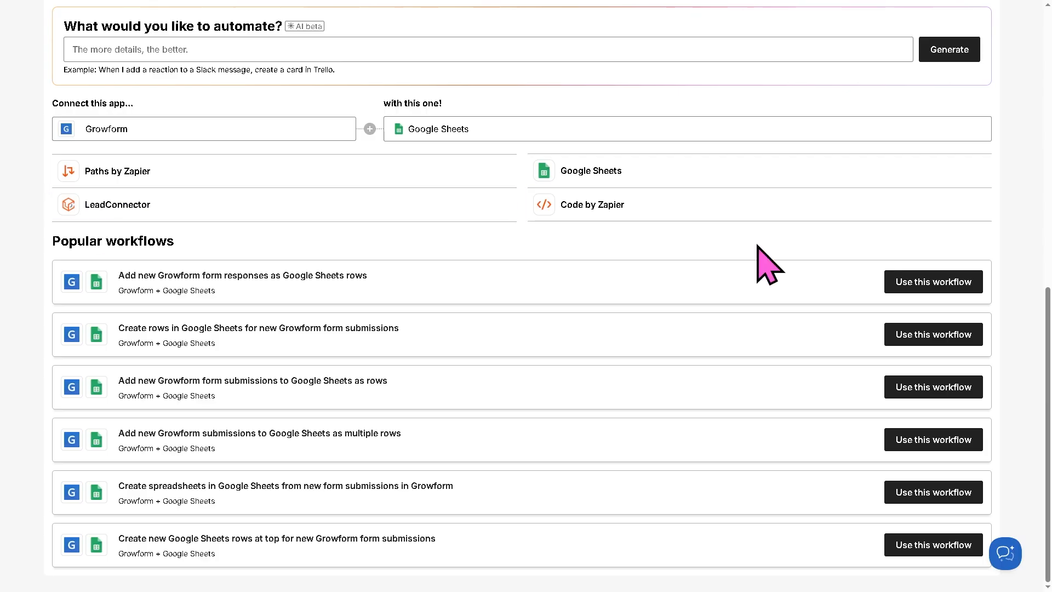
Examine all tracking and tagging integrations, from Google Analytics, ad platforms and Unbounce through Contact State, TrustedForm, Jornaya and Google Tag Manager
scroll(729, 474, up, 3)
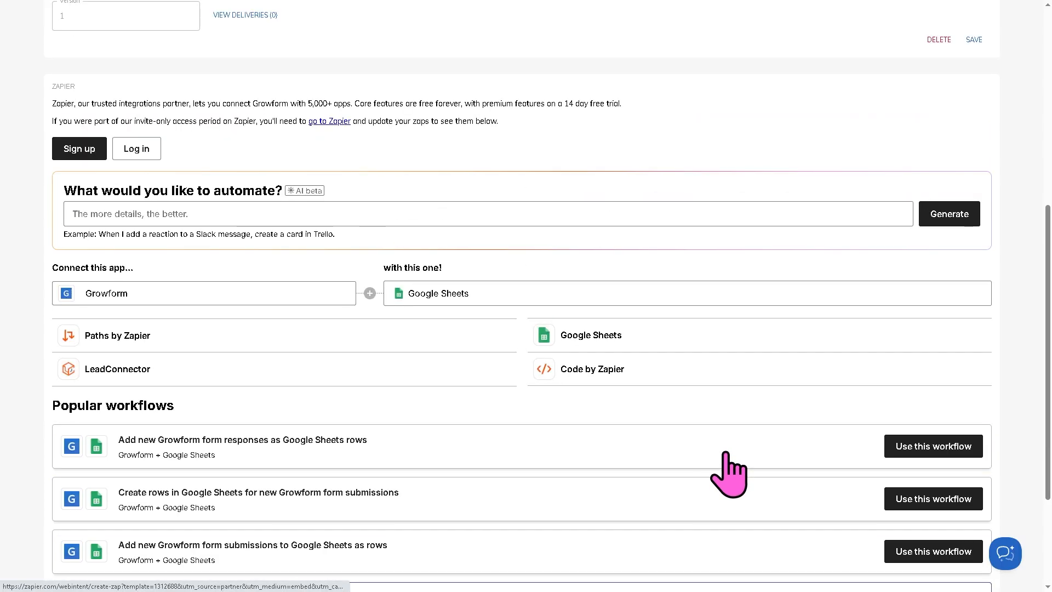
scroll(729, 466, up, 7)
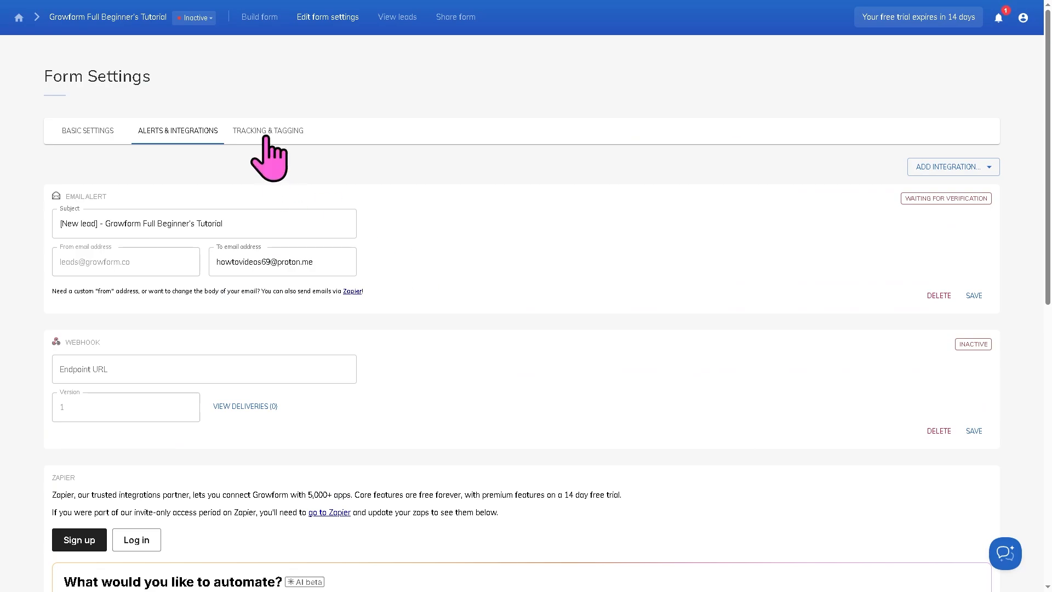
click(267, 131)
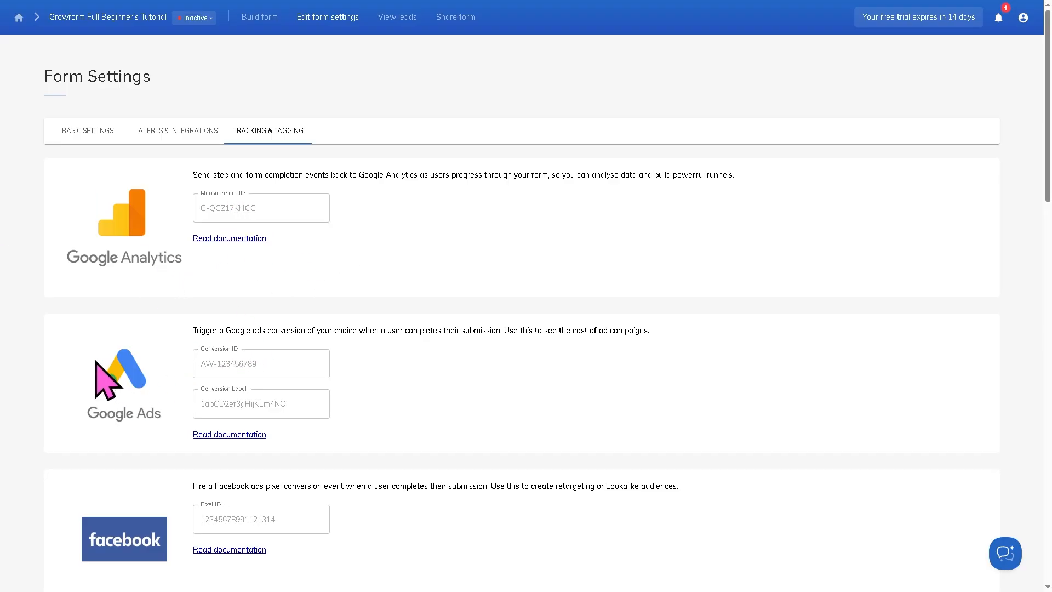
scroll(110, 378, down, 5)
scroll(98, 365, down, 4)
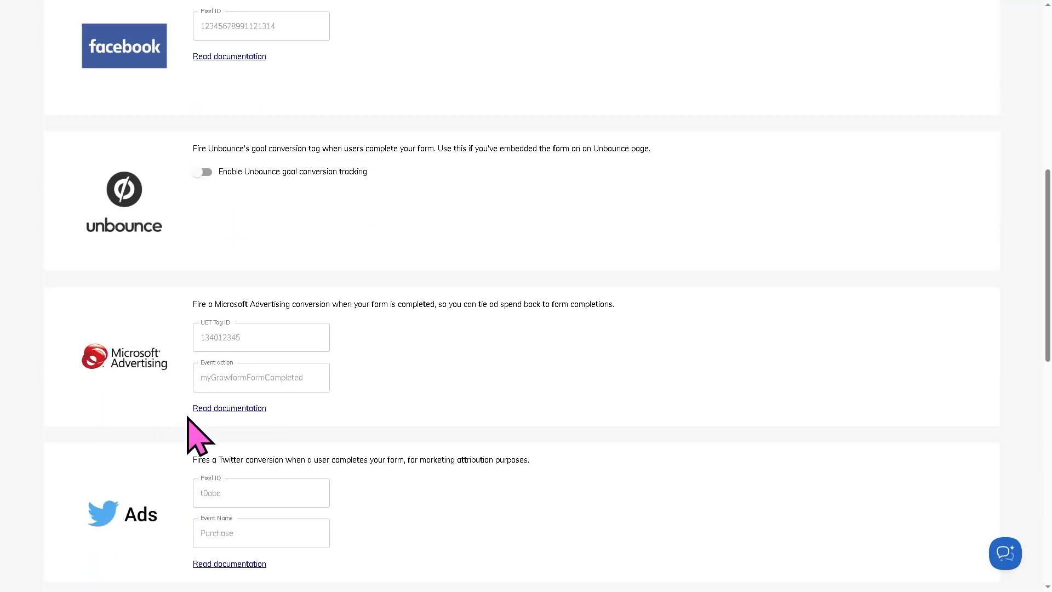
scroll(165, 414, down, 5)
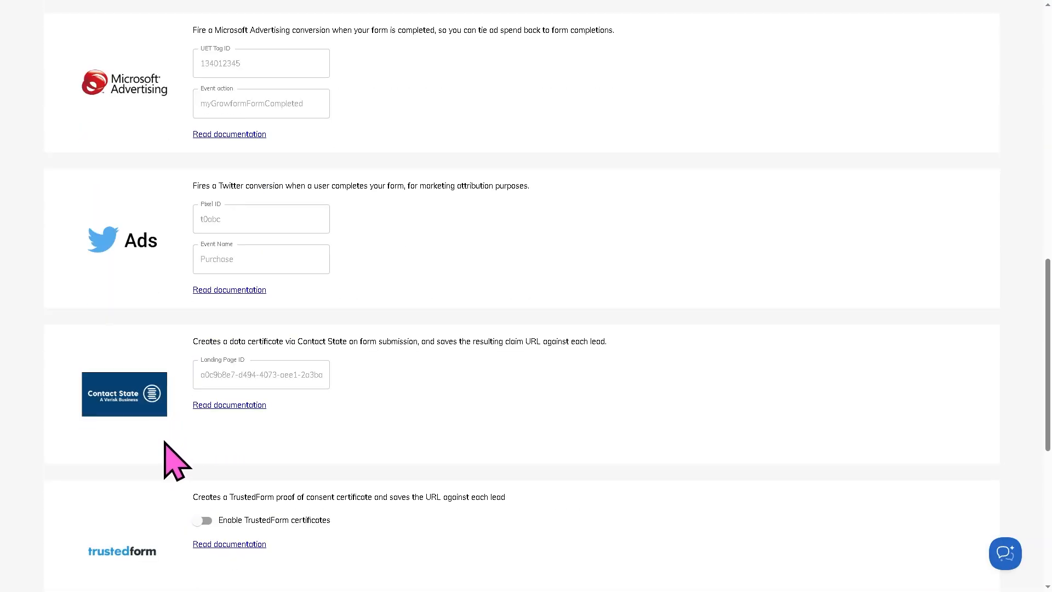
scroll(166, 452, down, 6)
scroll(164, 457, down, 1)
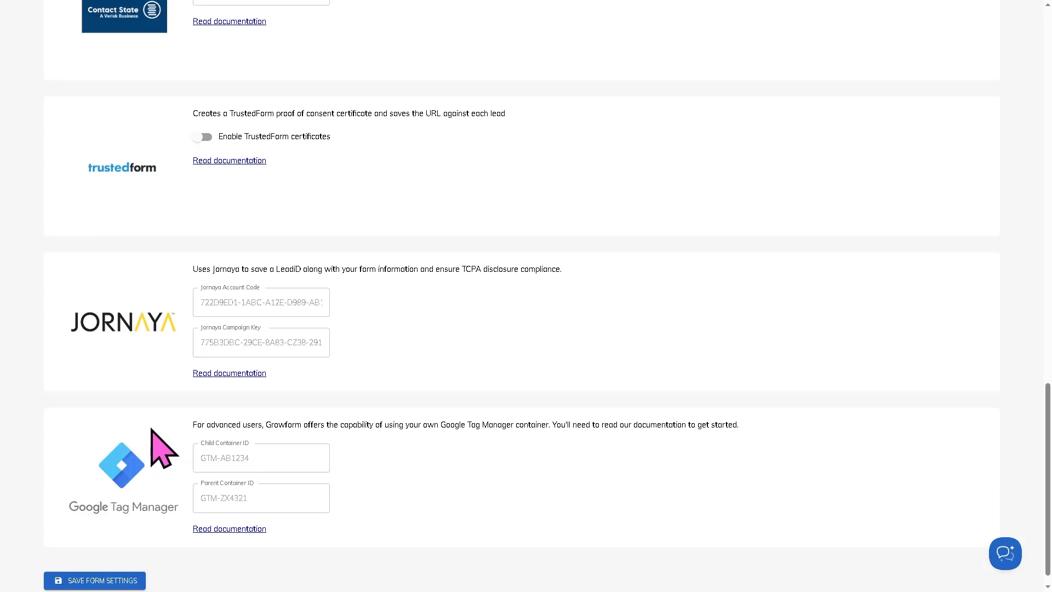
scroll(134, 432, down, 1)
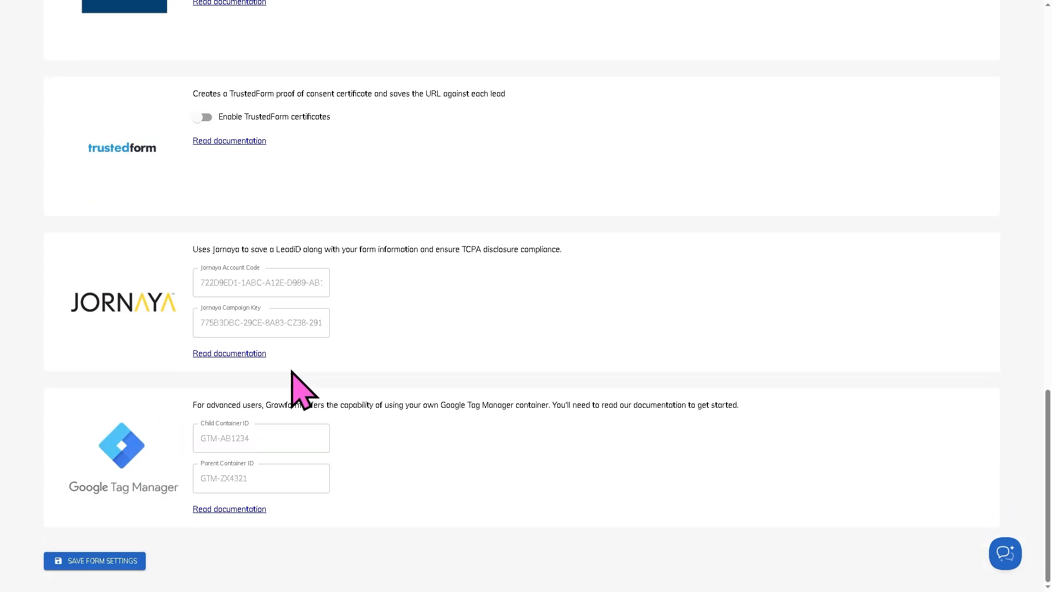
scroll(292, 377, up, 15)
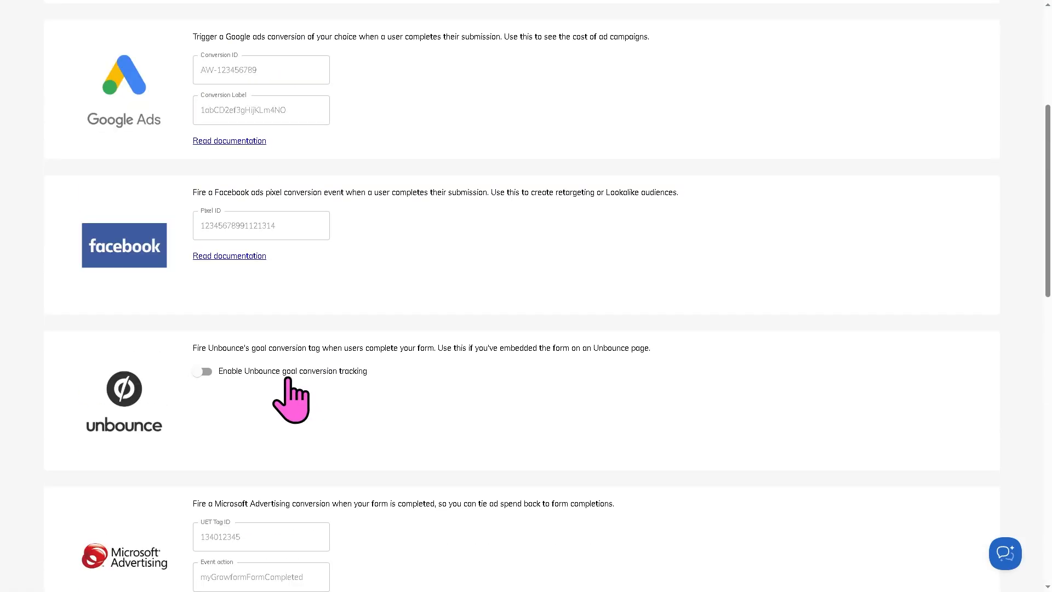
scroll(290, 378, up, 4)
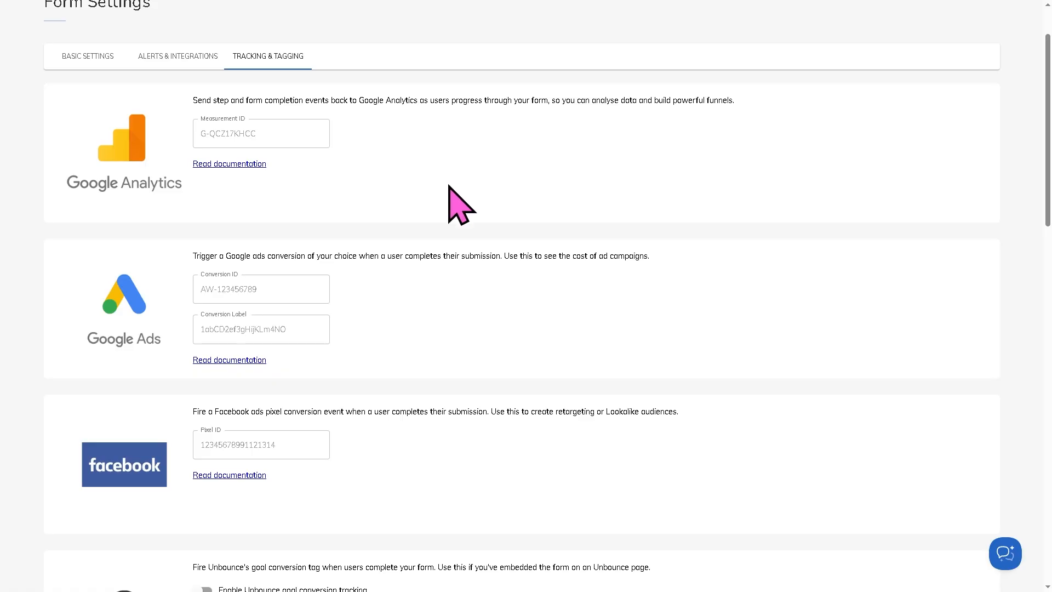
scroll(422, 227, down, 1)
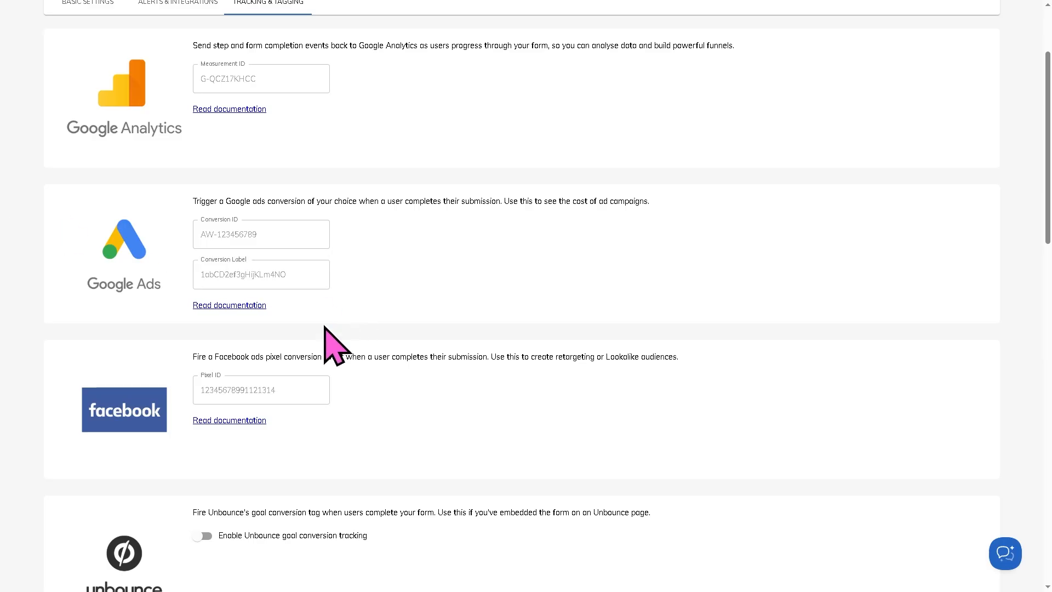
scroll(326, 345, down, 4)
scroll(302, 349, down, 1)
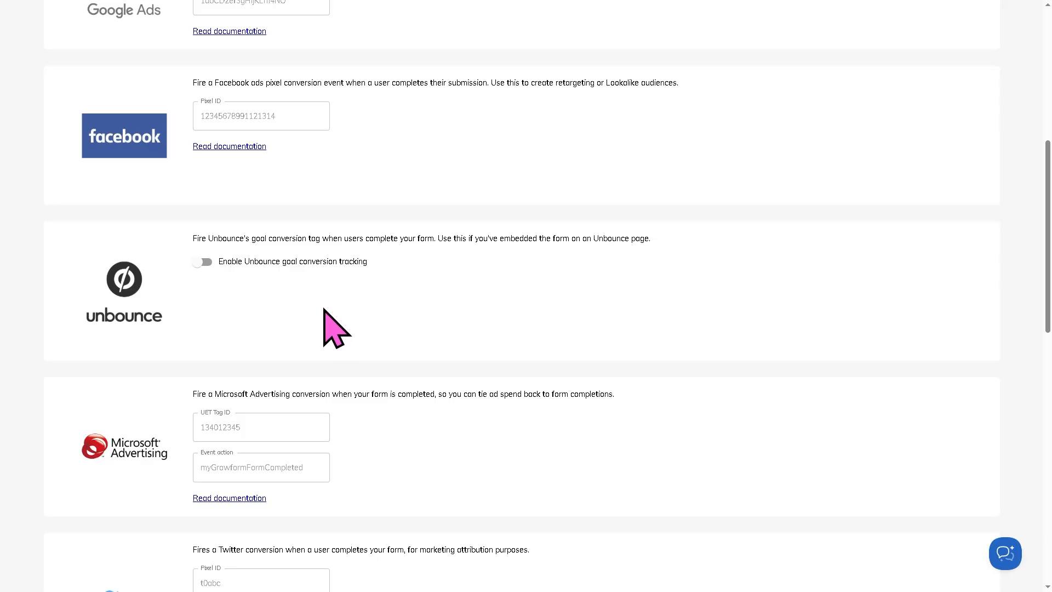
scroll(323, 310, down, 5)
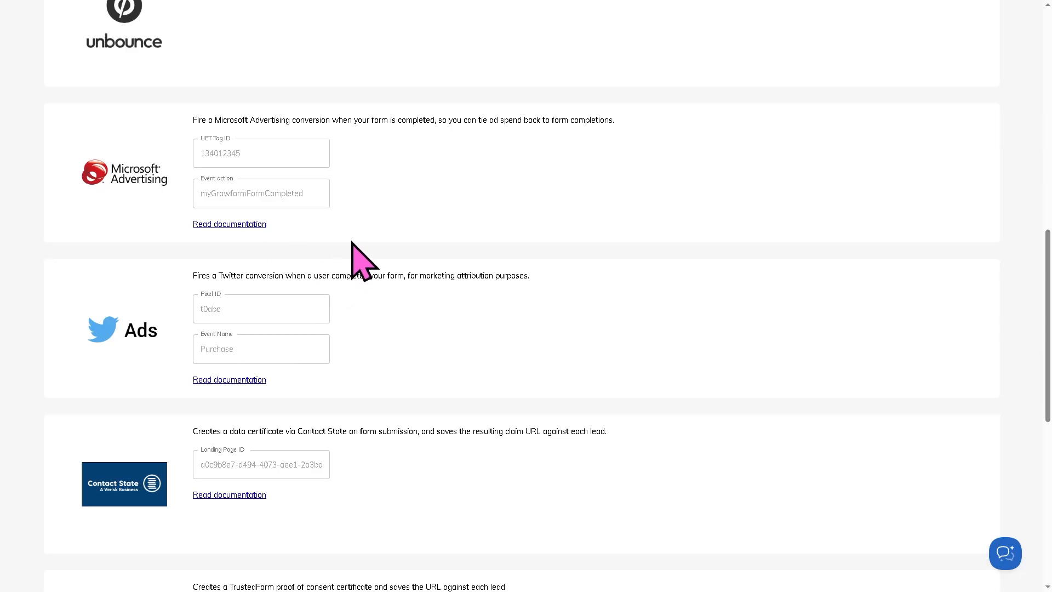
scroll(388, 314, down, 1)
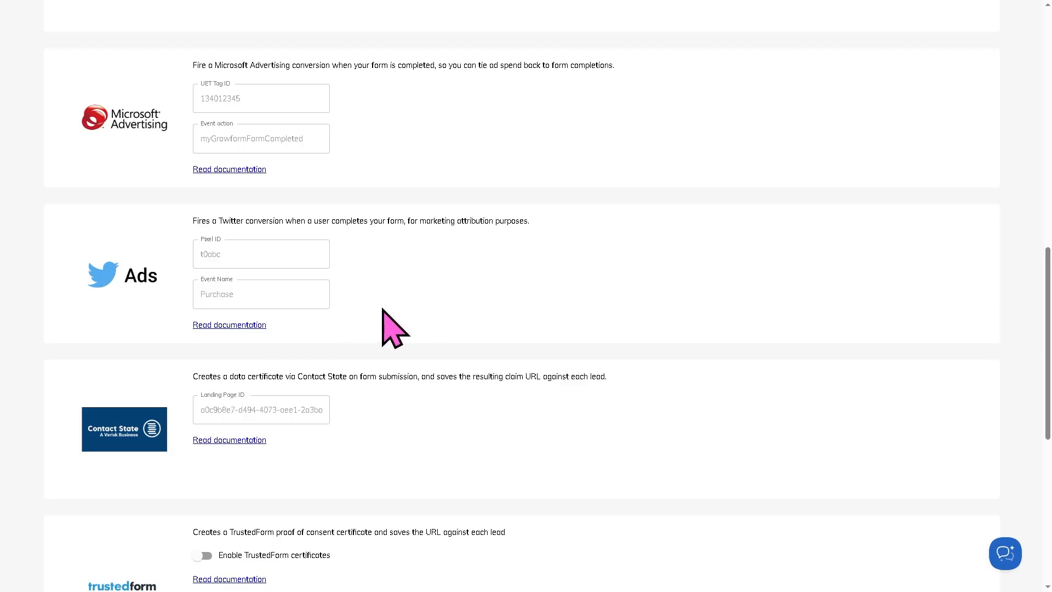
scroll(401, 311, down, 1)
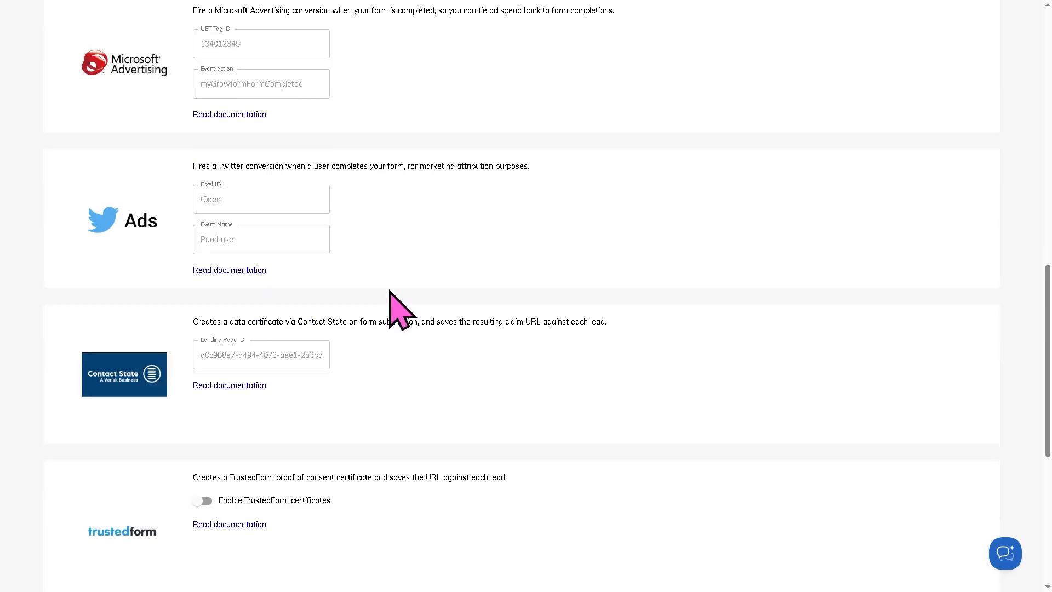
scroll(408, 324, down, 1)
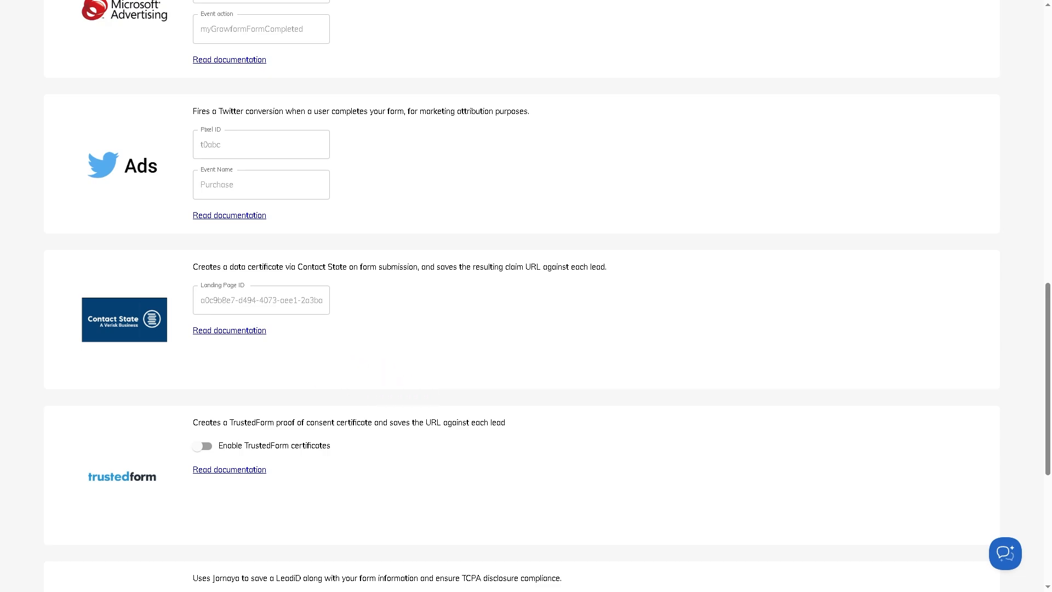
Switch the Growform Full Beginner's Tutorial form from inactive to active
scroll(781, 294, up, 2)
drag(1040, 335, 1026, 19)
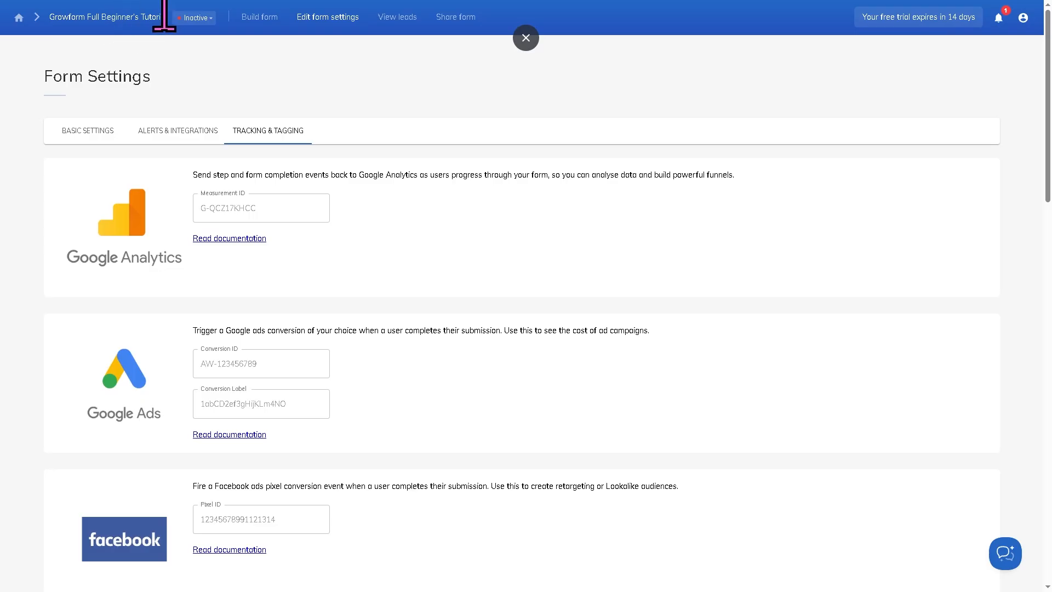
click(208, 21)
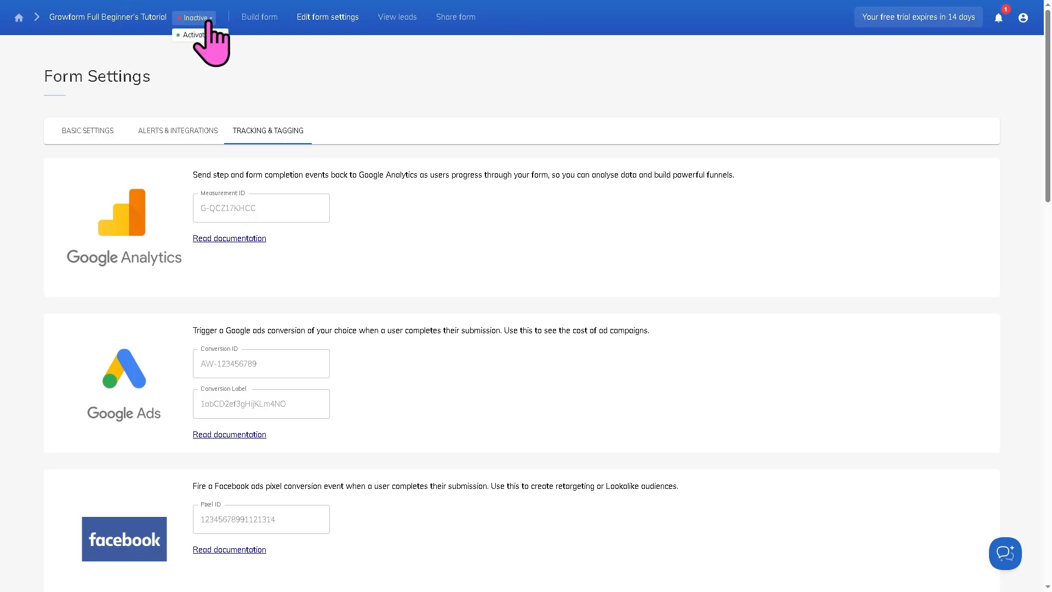
click(202, 36)
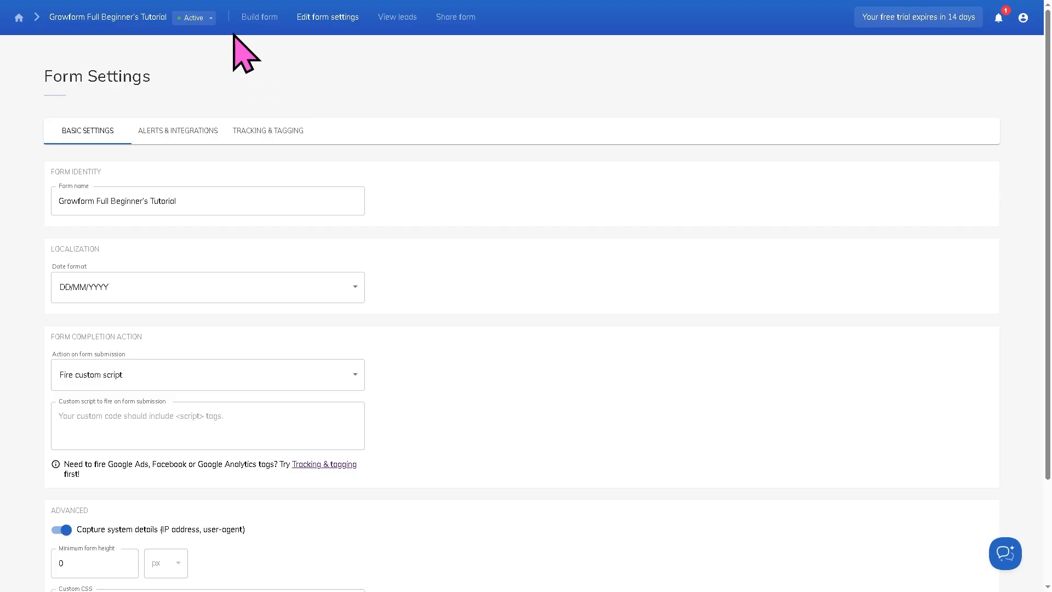
Return to building the form and set its theme to Embedded on my website with Show shadows set to No
click(261, 18)
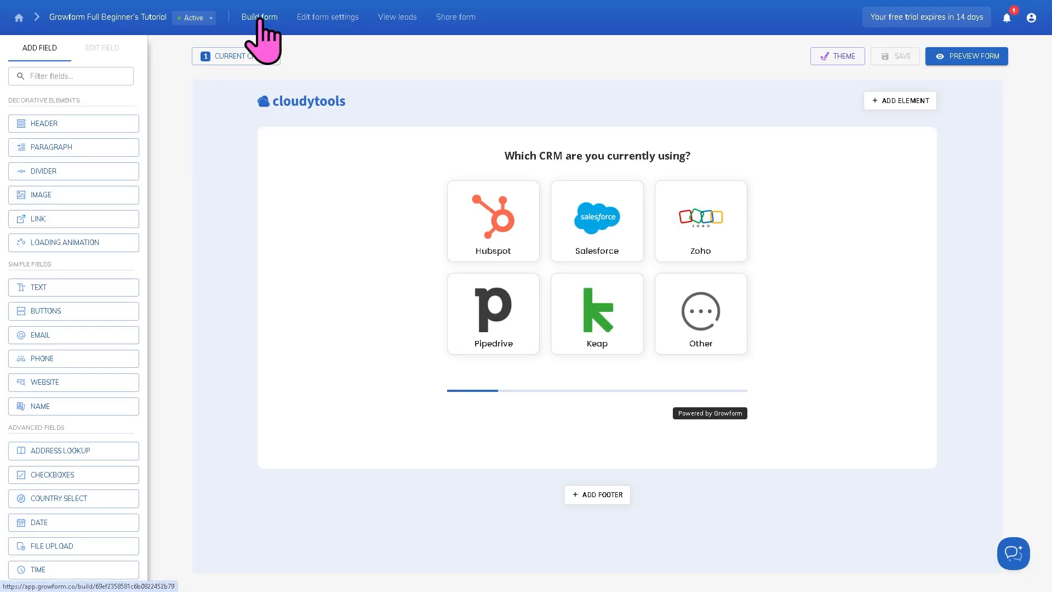
click(844, 61)
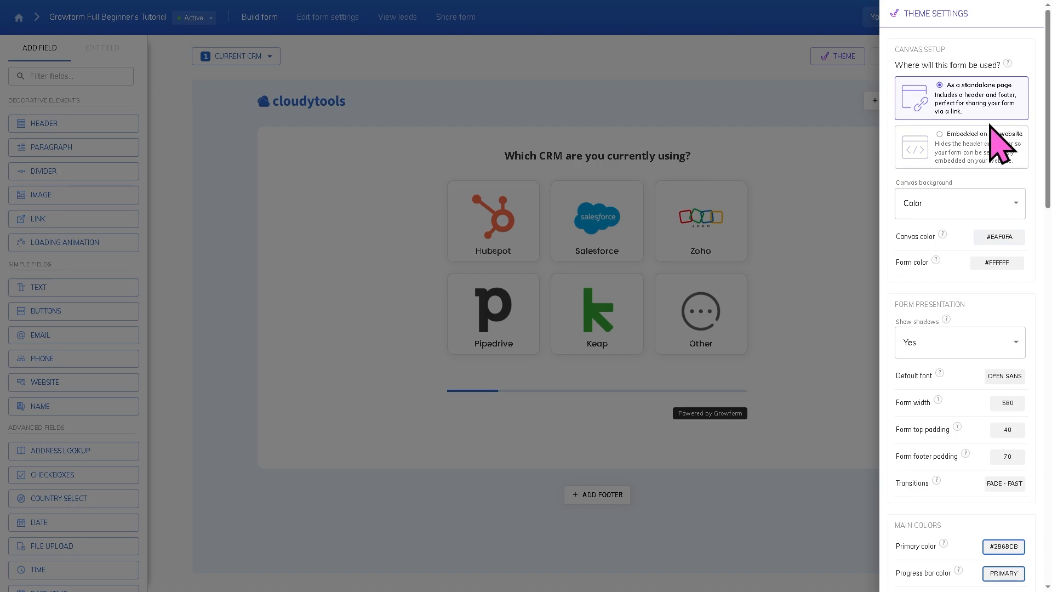
click(960, 145)
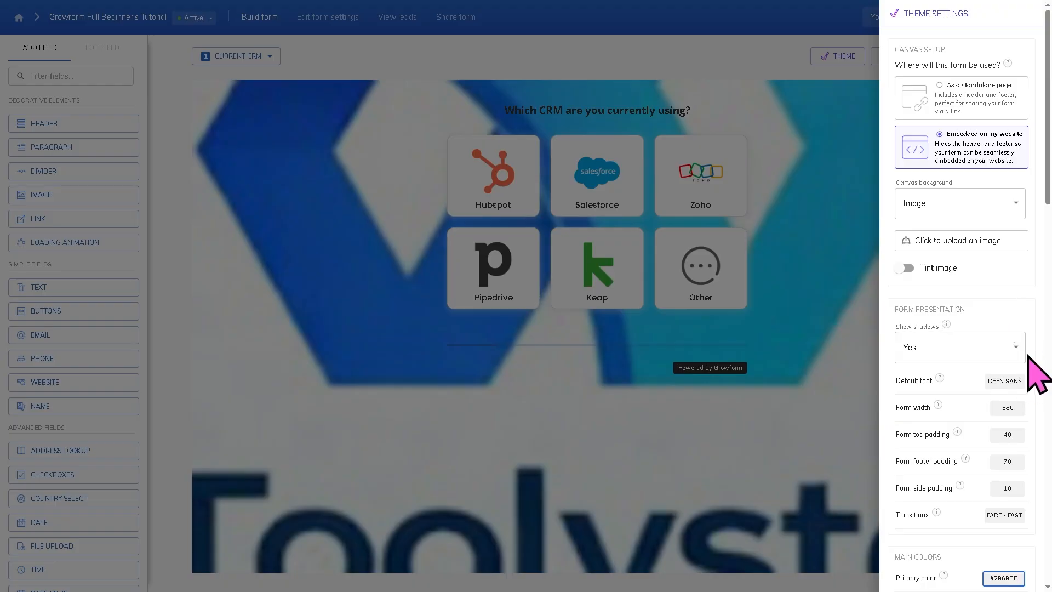
click(1014, 350)
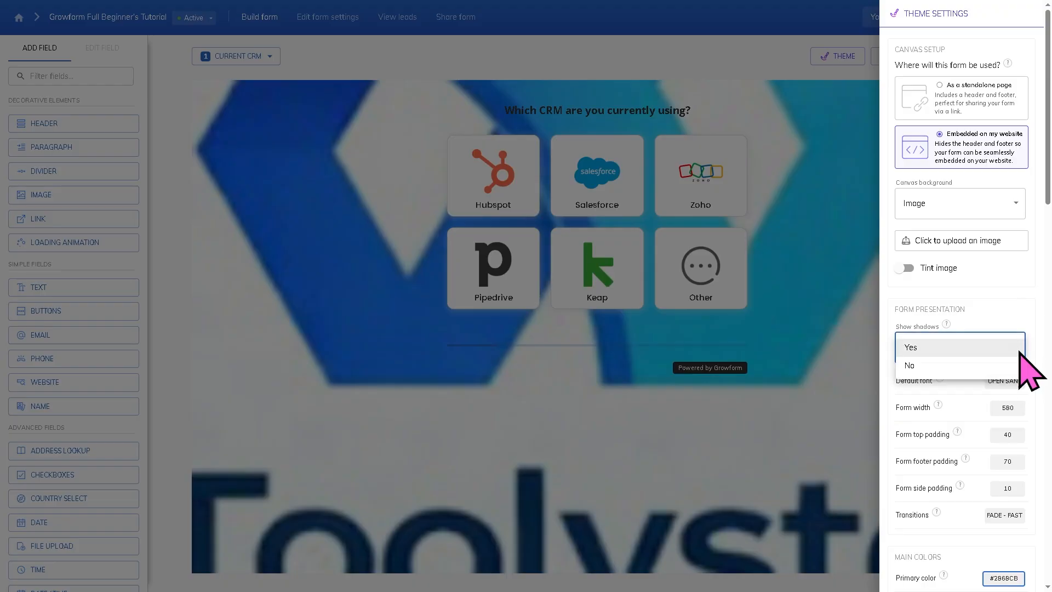
click(962, 366)
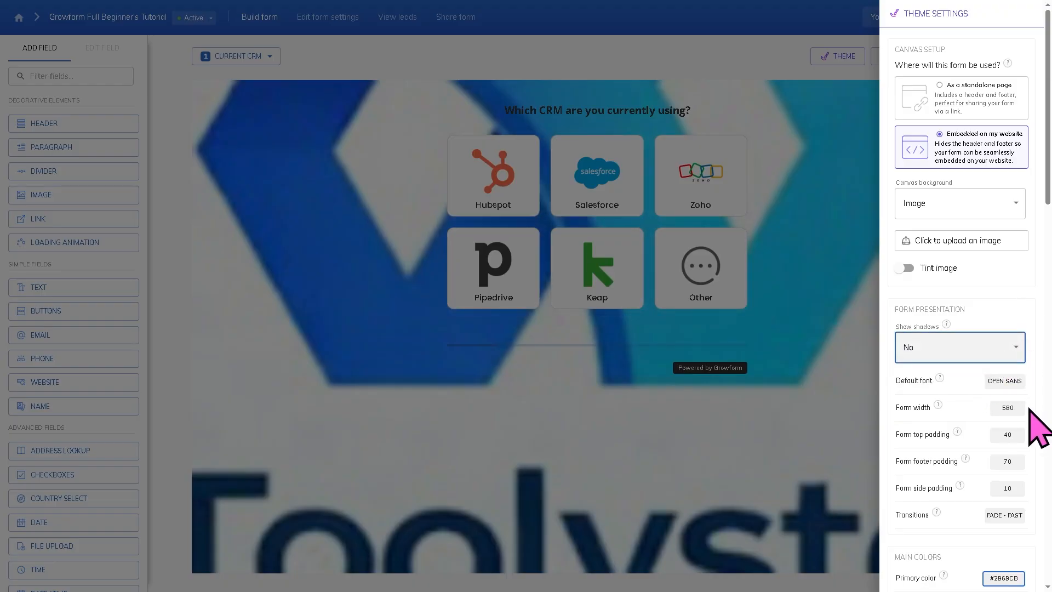
Examine the remaining theme settings, from form presentation, main colors and inputs through square, rectangle, continue, back and radio buttons
scroll(1029, 410, down, 1)
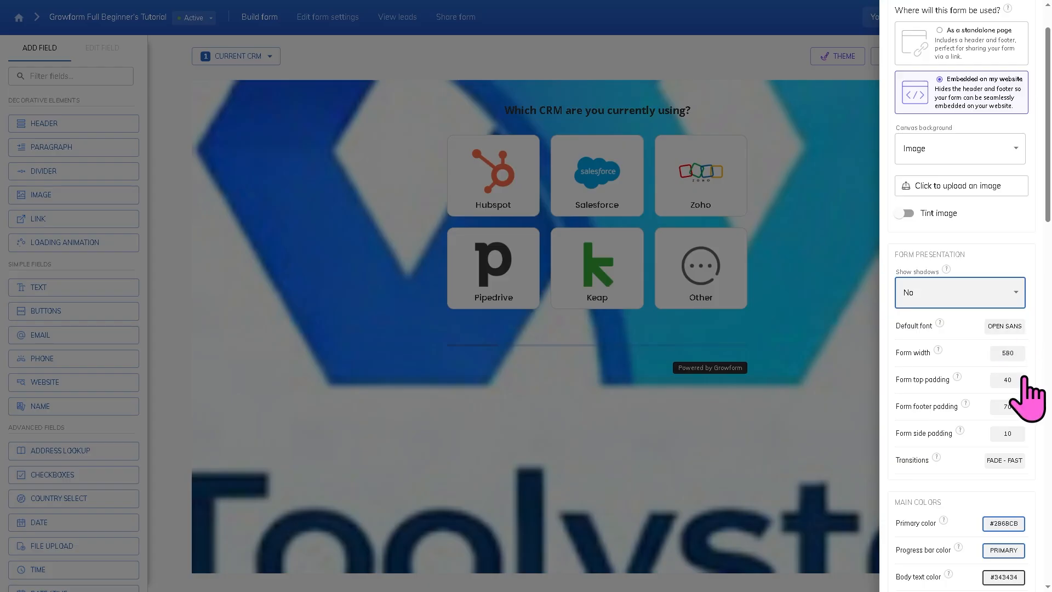
scroll(1026, 446, down, 2)
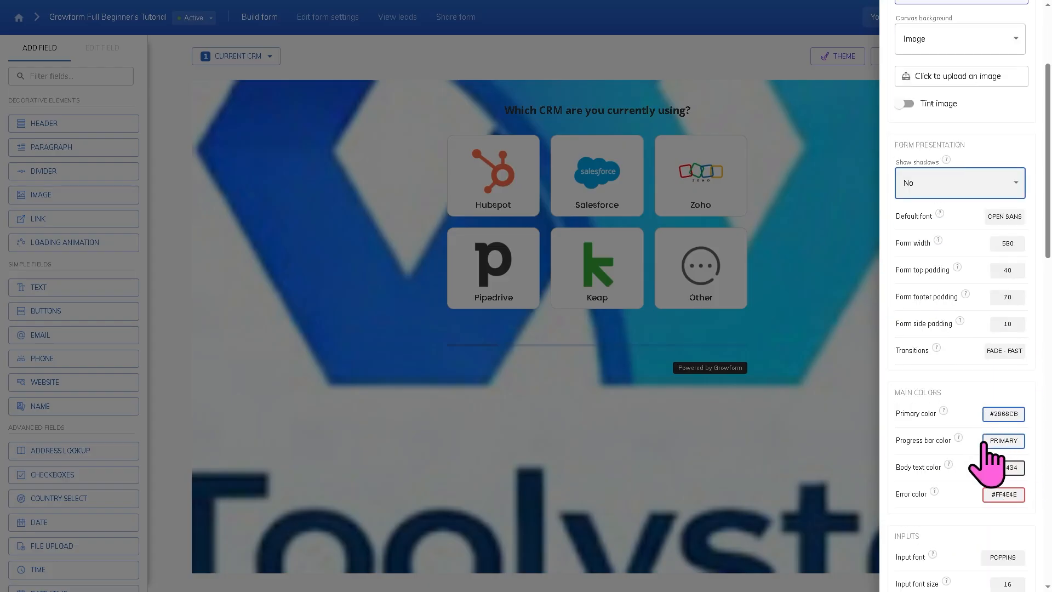
scroll(986, 458, down, 4)
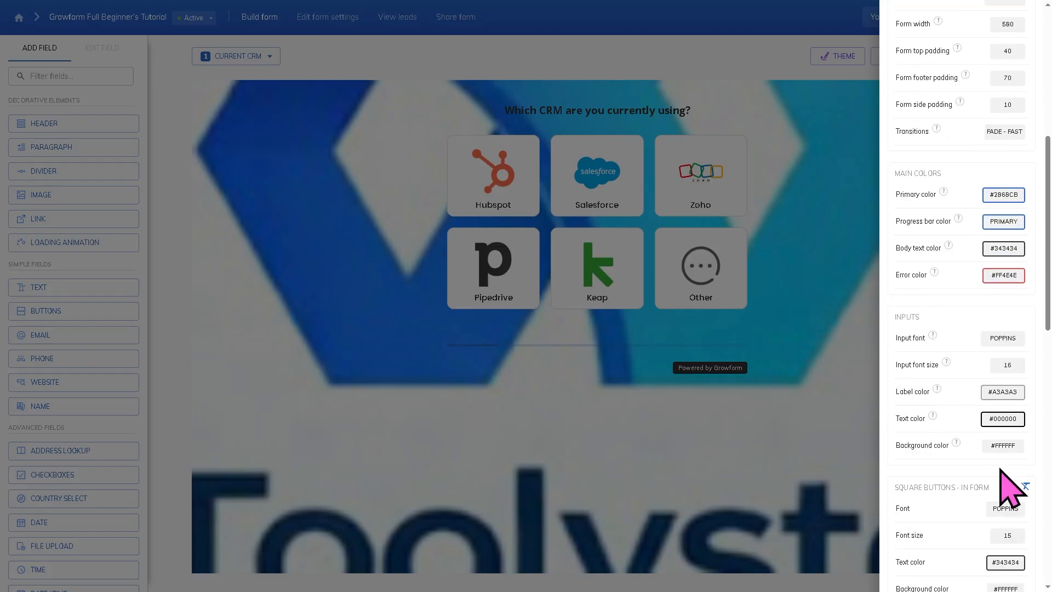
scroll(1025, 505, down, 2)
scroll(1013, 506, down, 4)
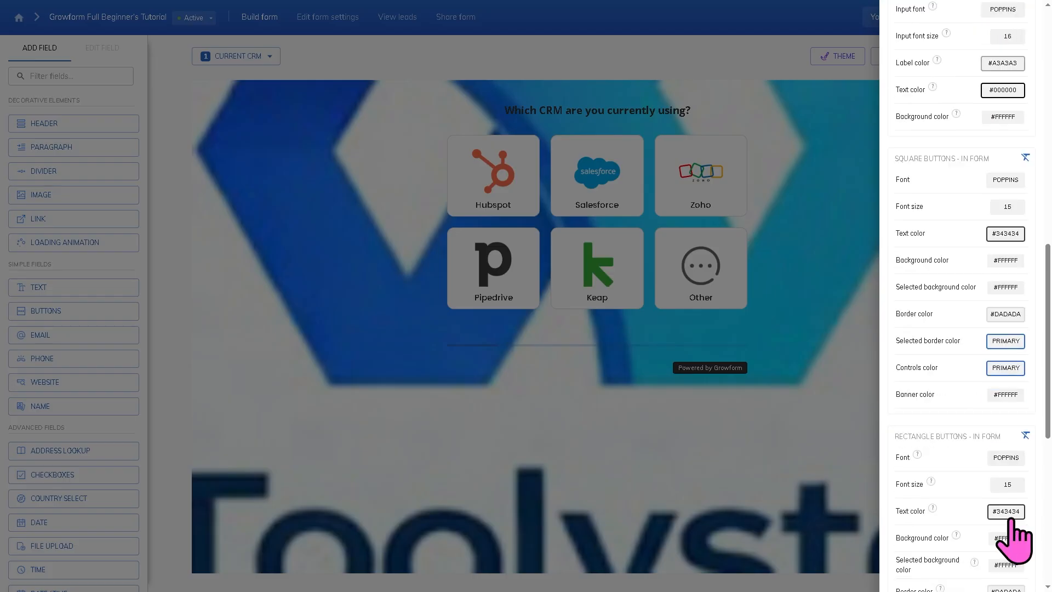
scroll(1014, 543, down, 1)
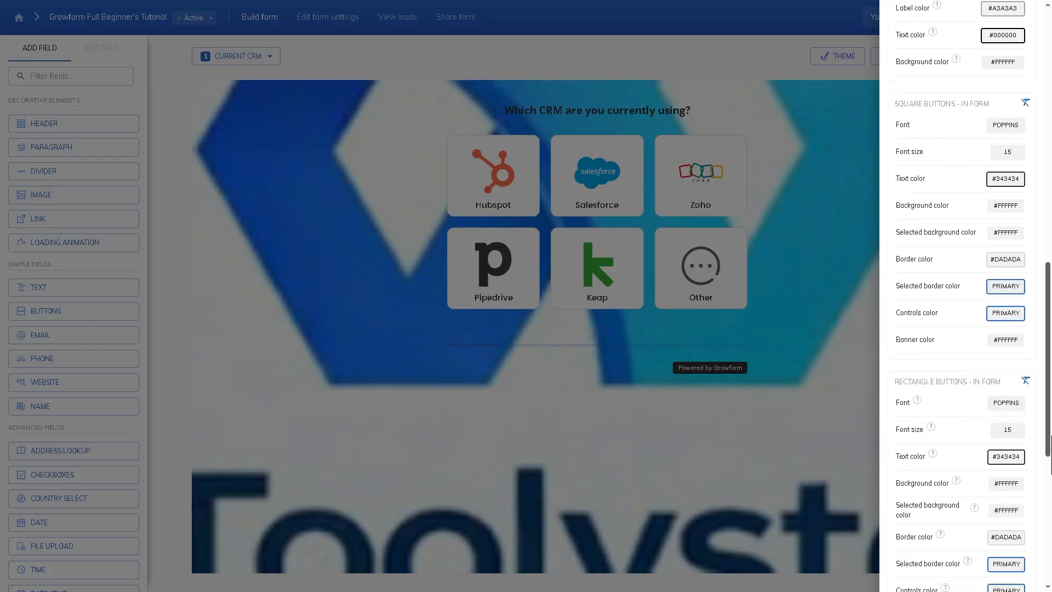
scroll(962, 295, down, 7)
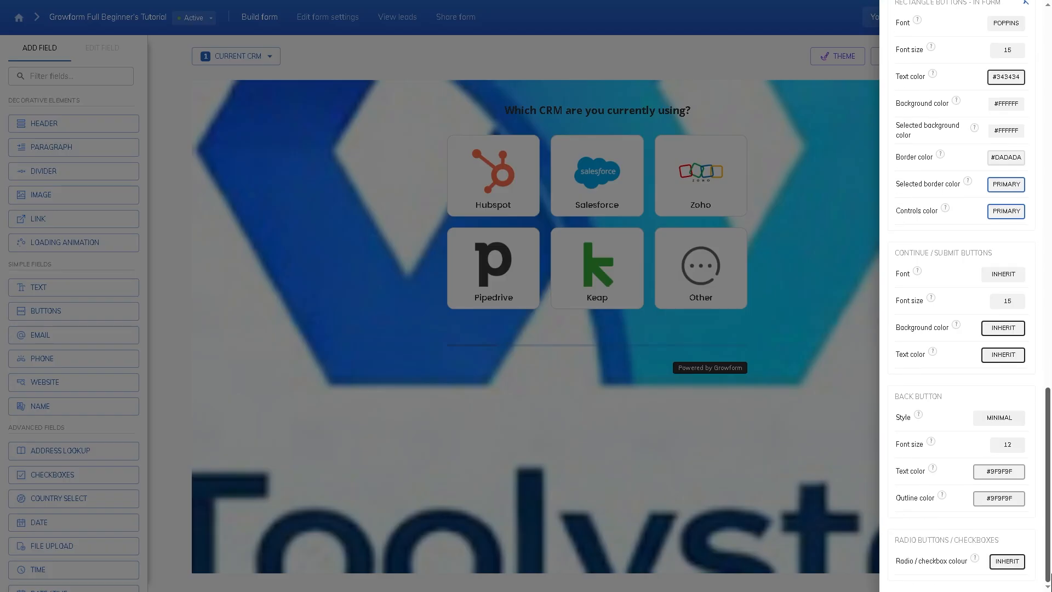
scroll(1014, 51, up, 2)
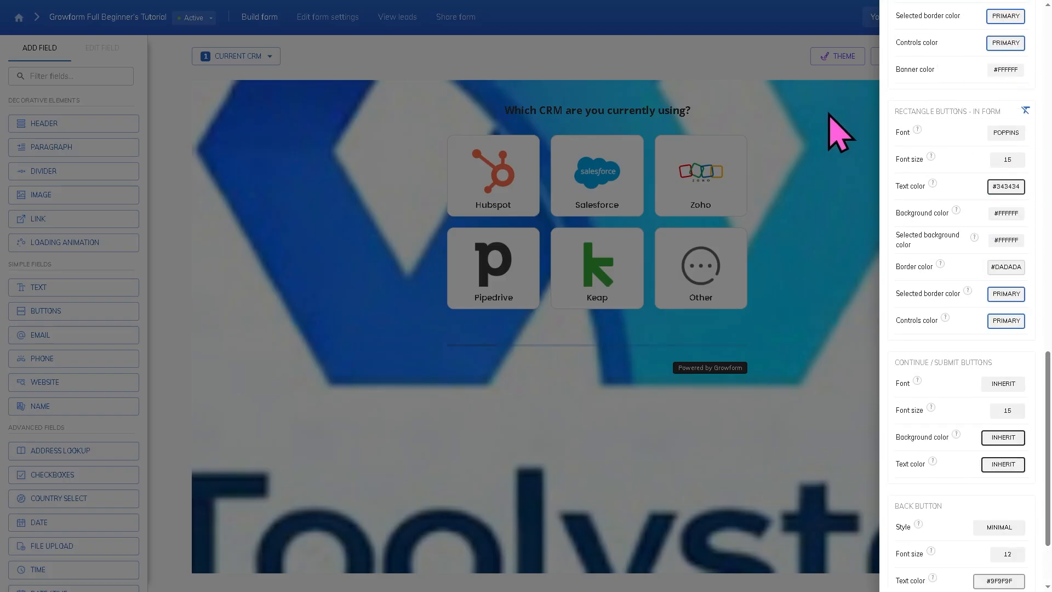
click(864, 82)
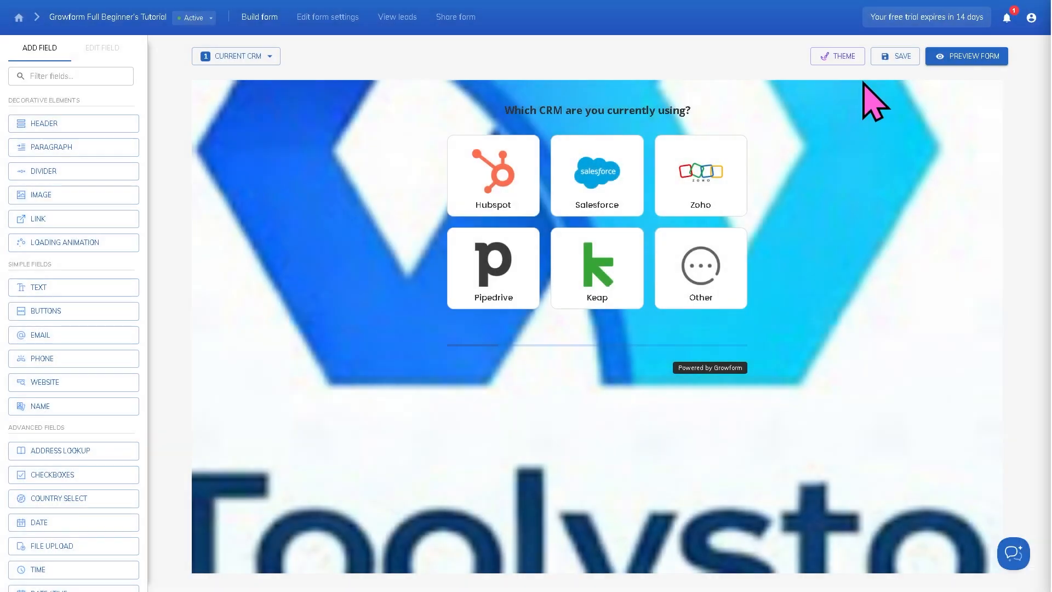
Preview the form, answering Hubspot and All of the above!, and skip the feature choices to reach the employee question
click(969, 63)
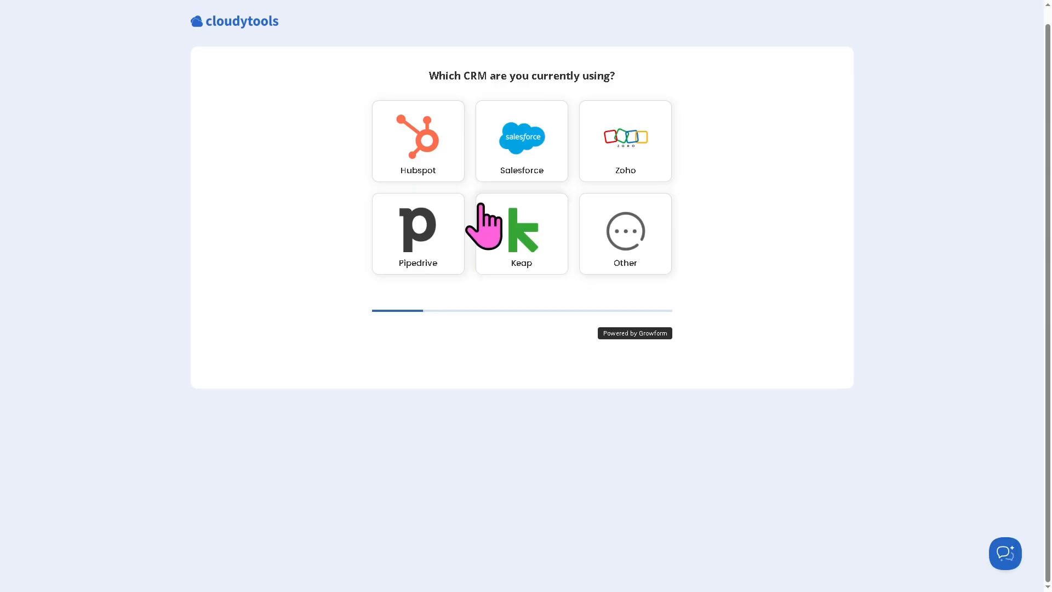
click(409, 156)
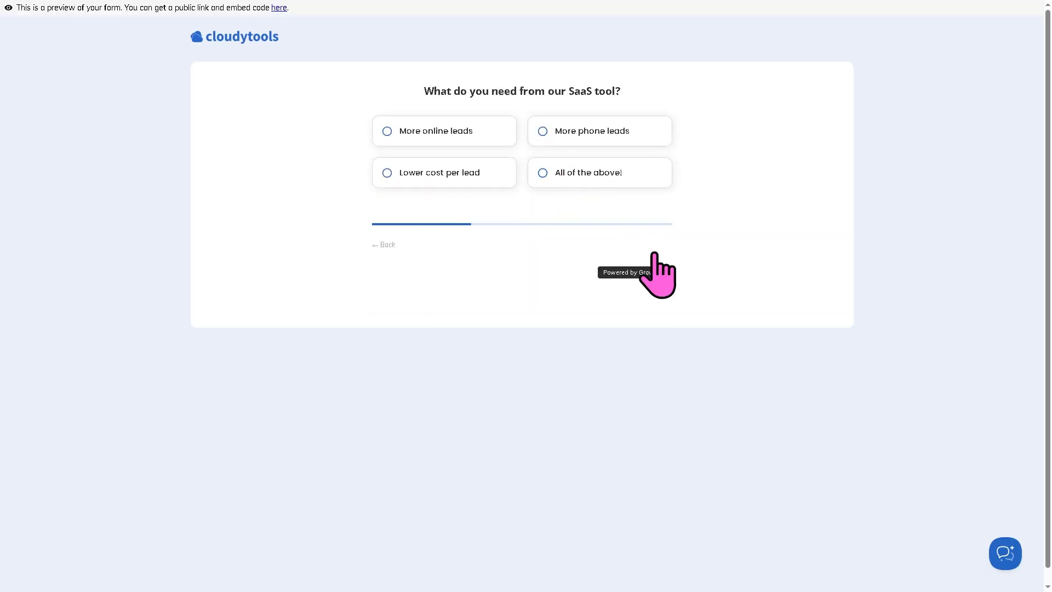
click(611, 183)
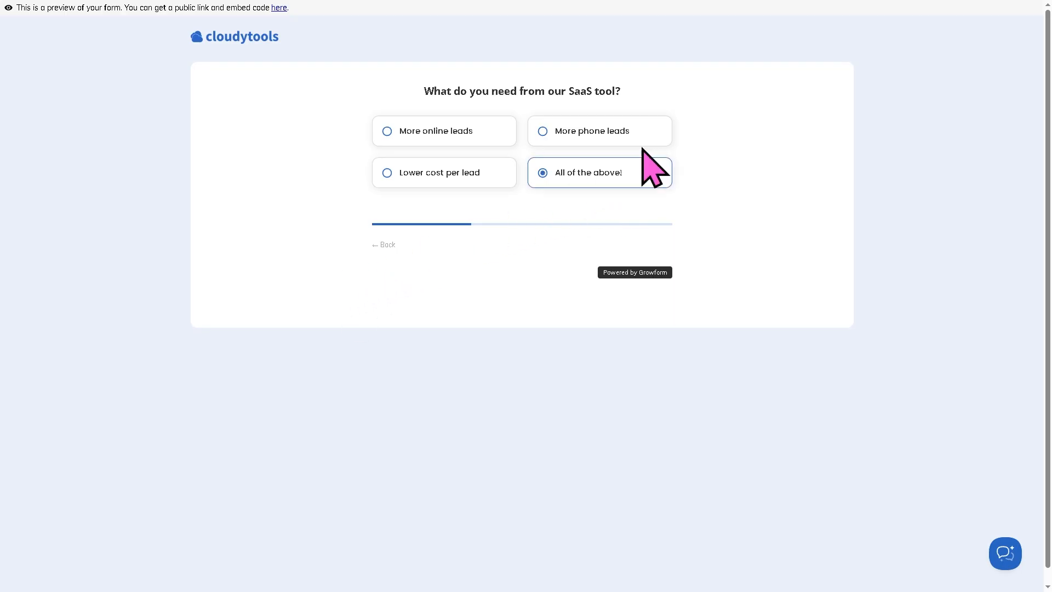
click(618, 141)
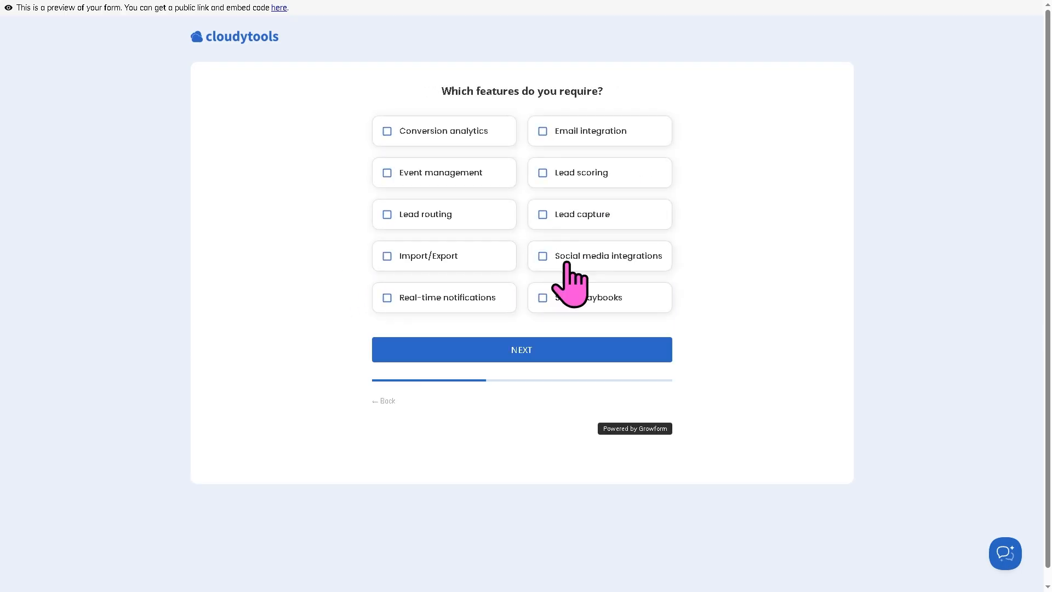
click(605, 356)
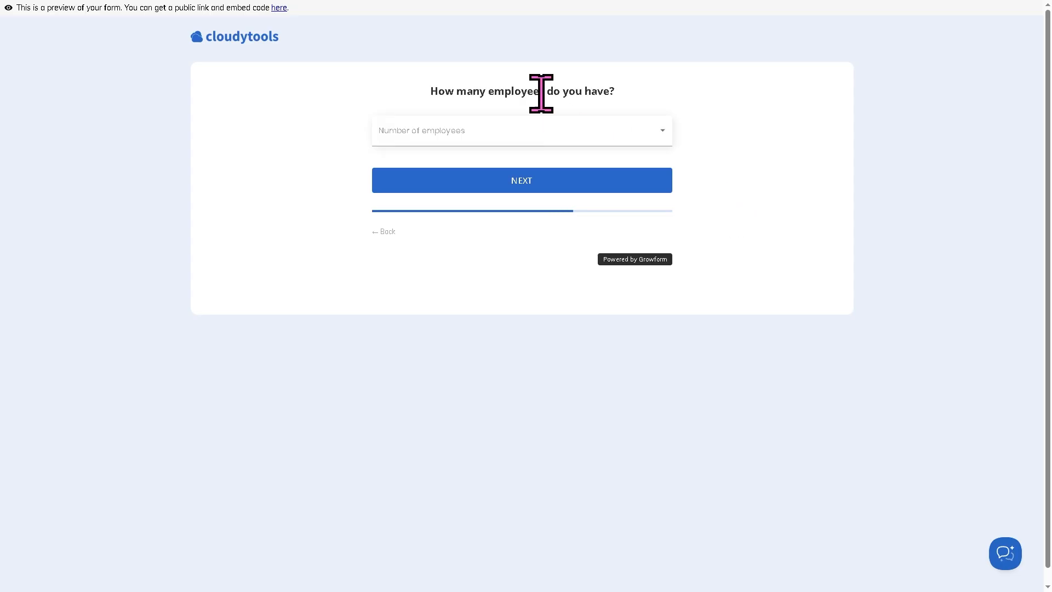
Get the form's standard HTML embed code from its sharing options and view the form's leads
click(280, 8)
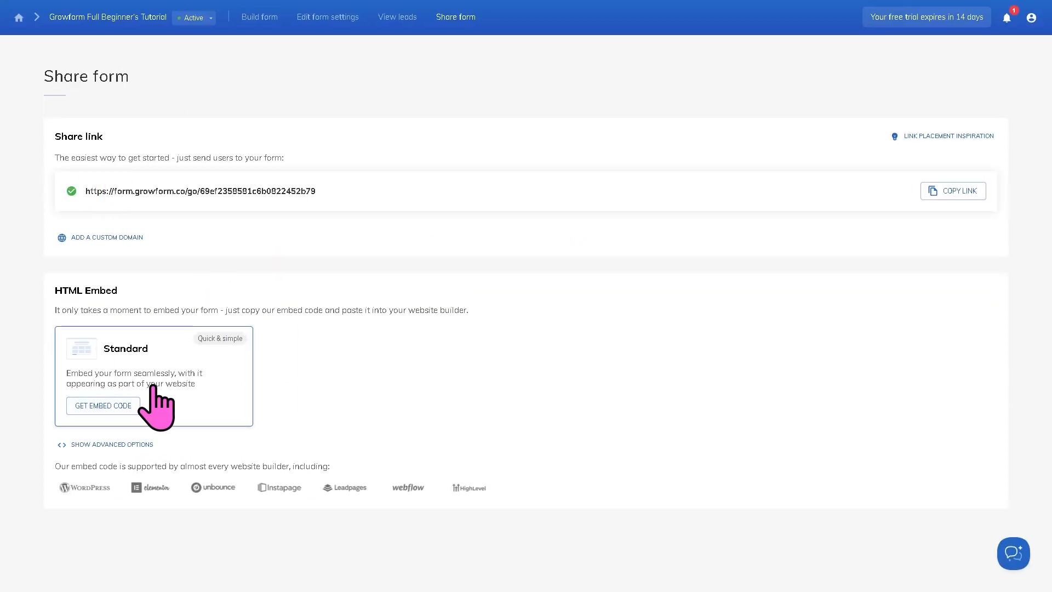
click(106, 408)
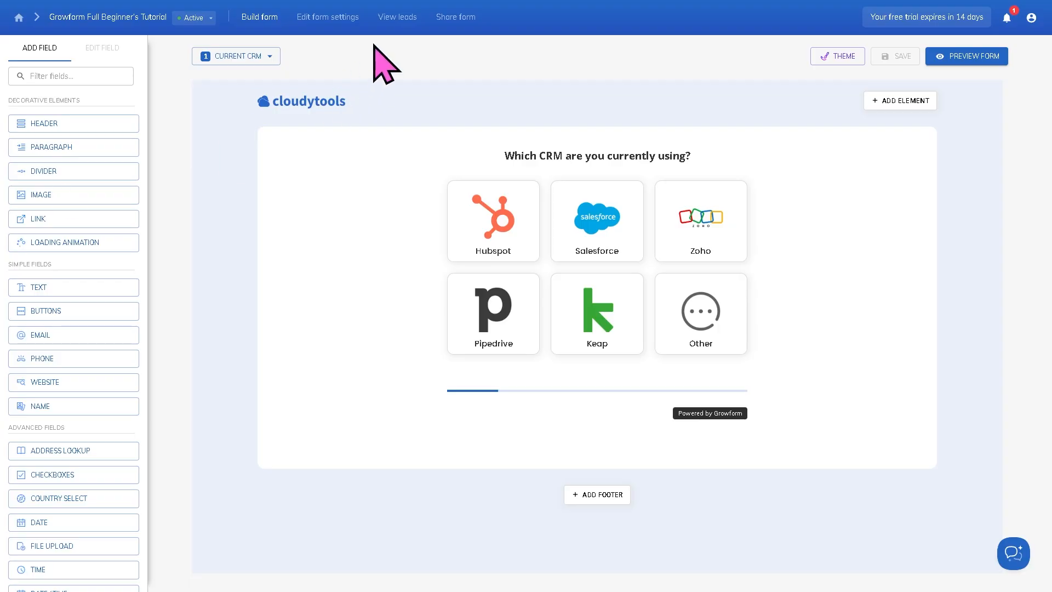
click(399, 18)
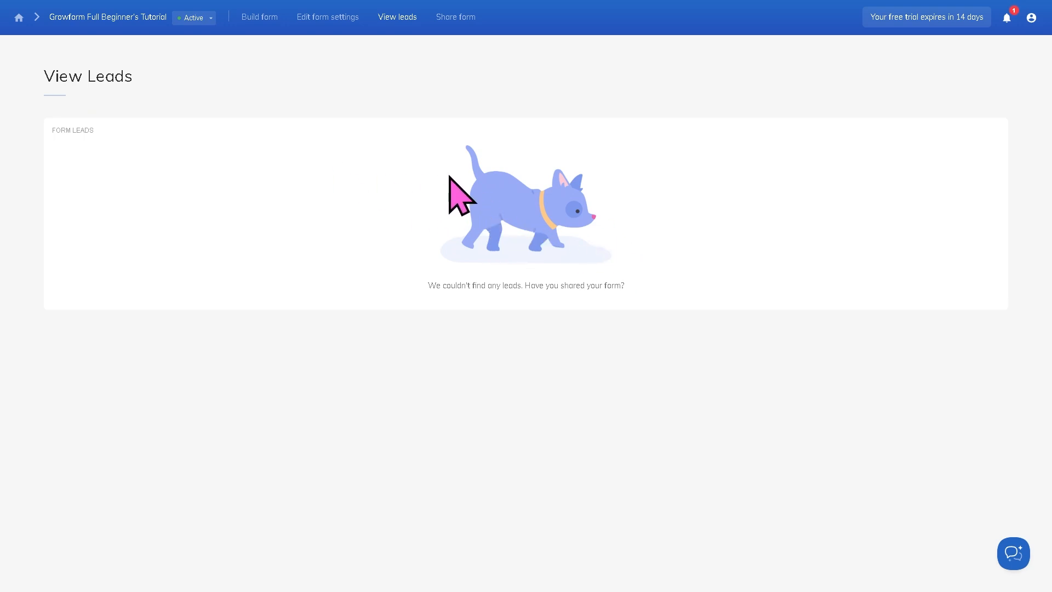
Copy the form's share link and look at the custom domain option without adding a domain
click(455, 21)
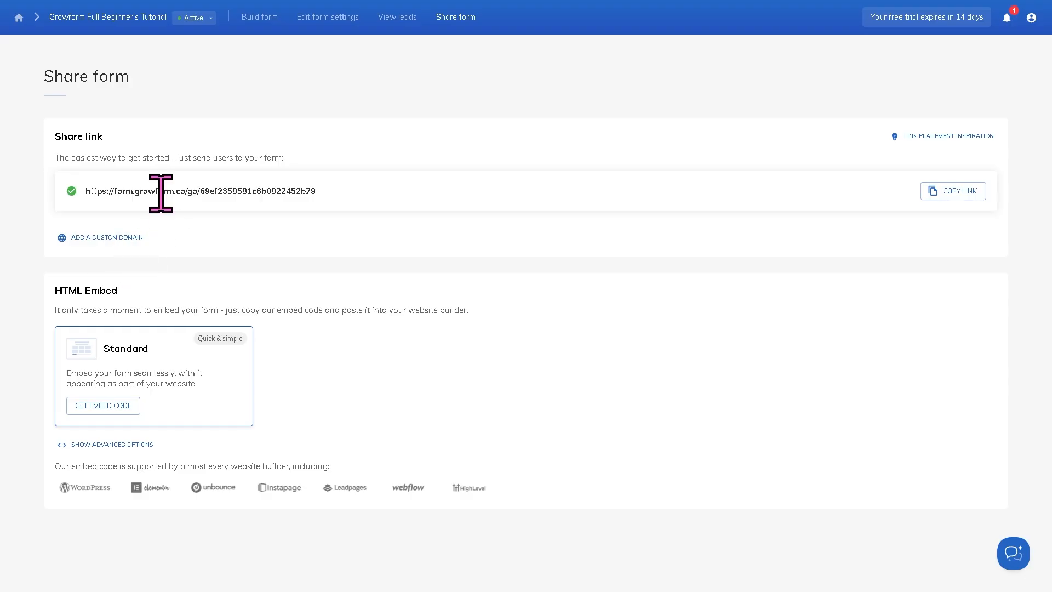
click(960, 192)
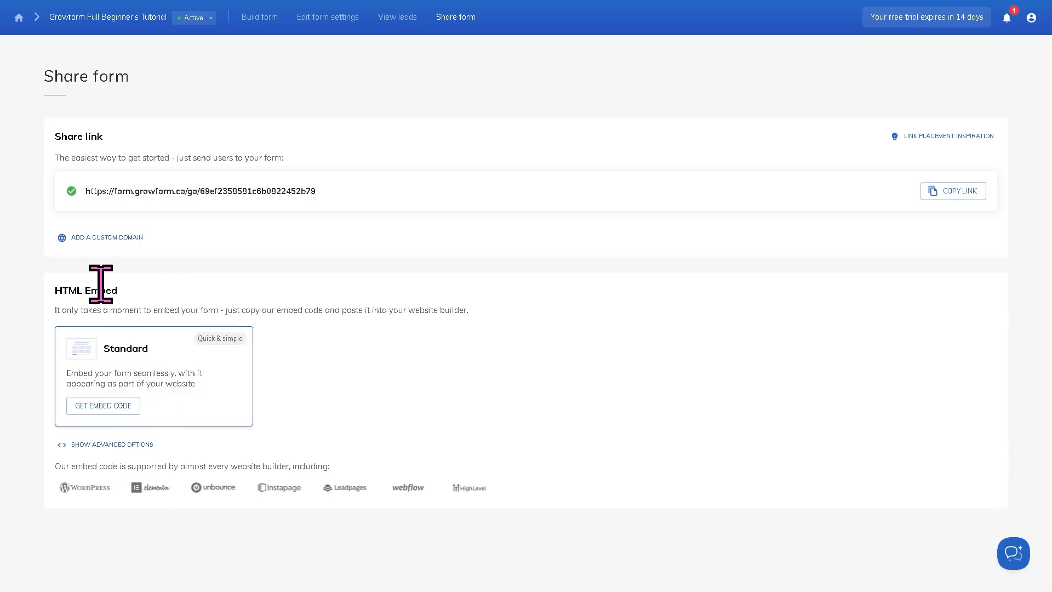
click(137, 236)
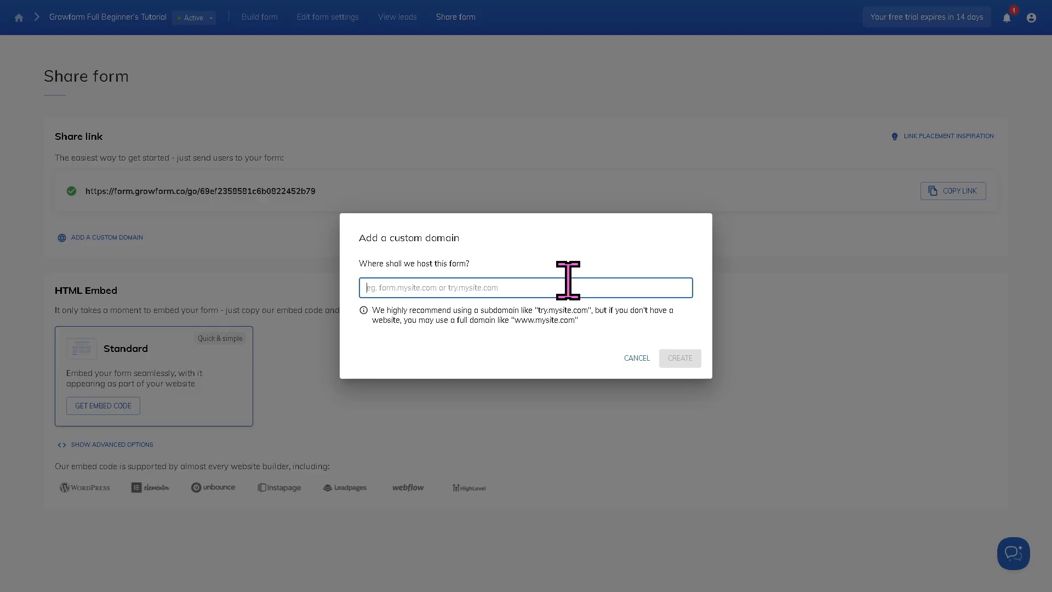
click(770, 142)
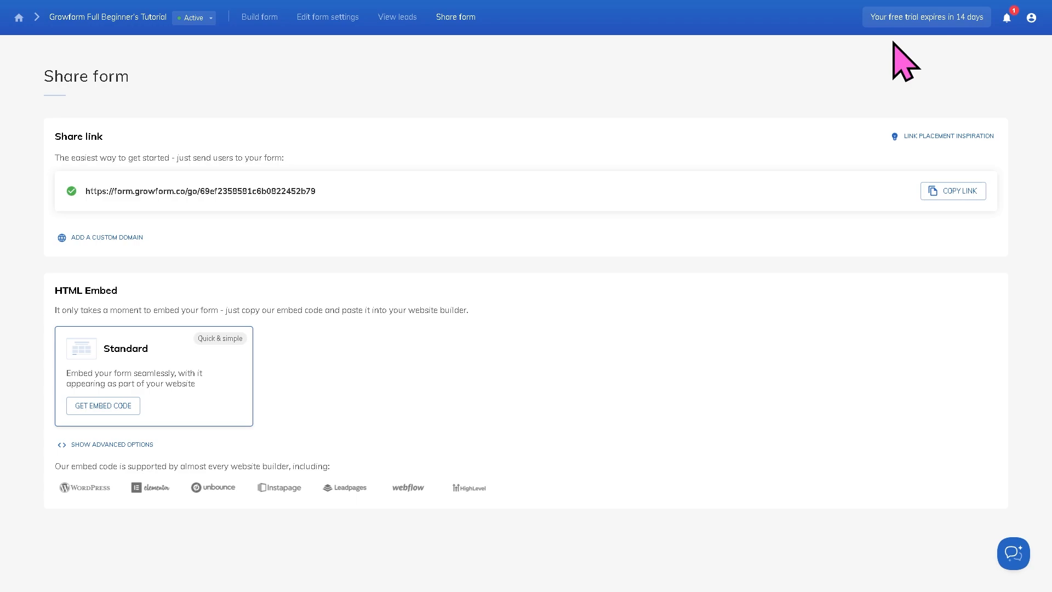
Open the free trial notice and start creating a new form from the forms overview
click(922, 22)
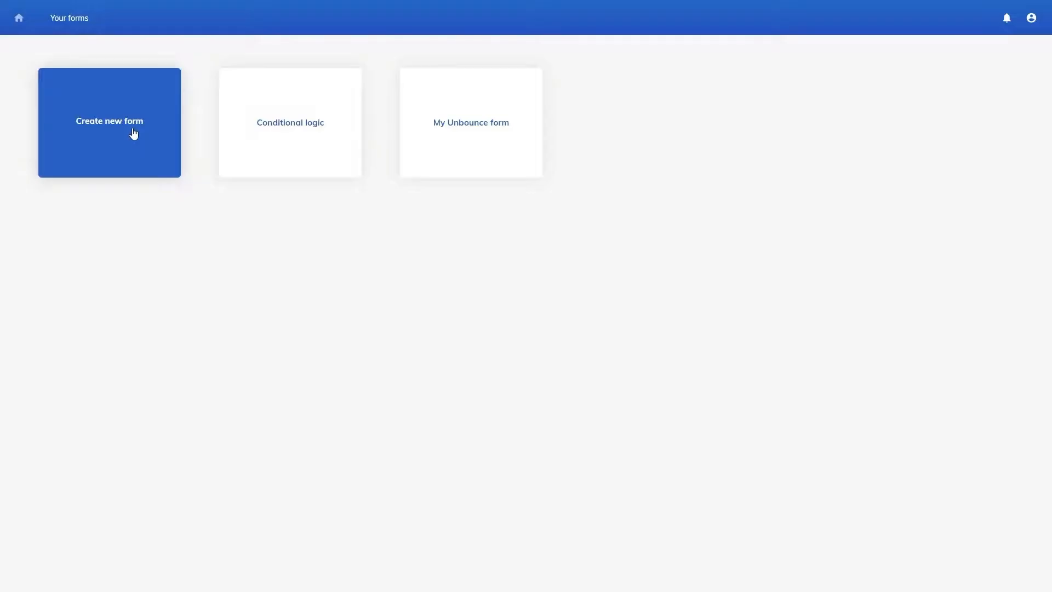
click(139, 134)
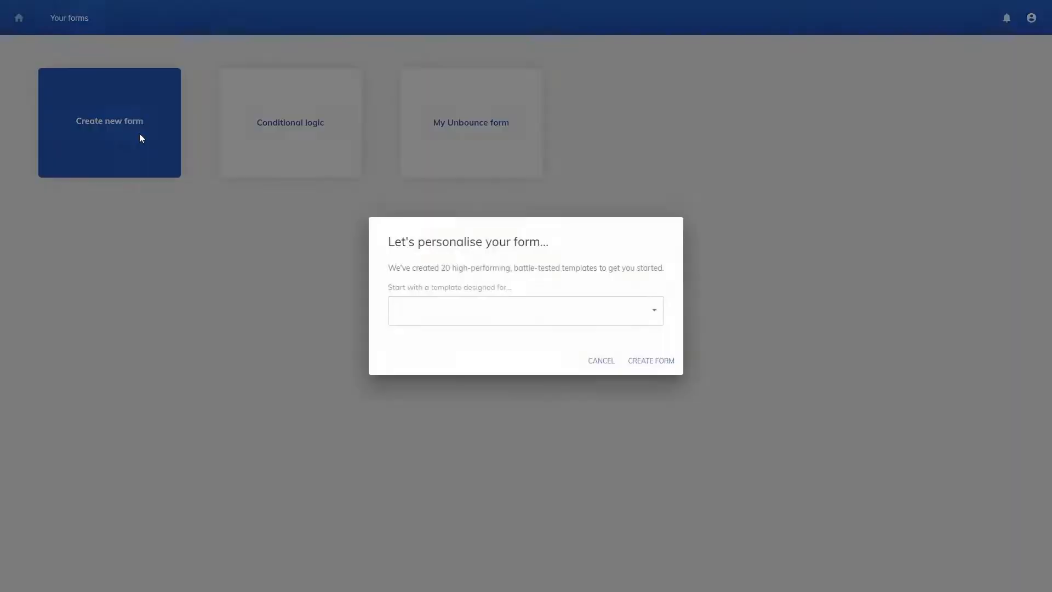